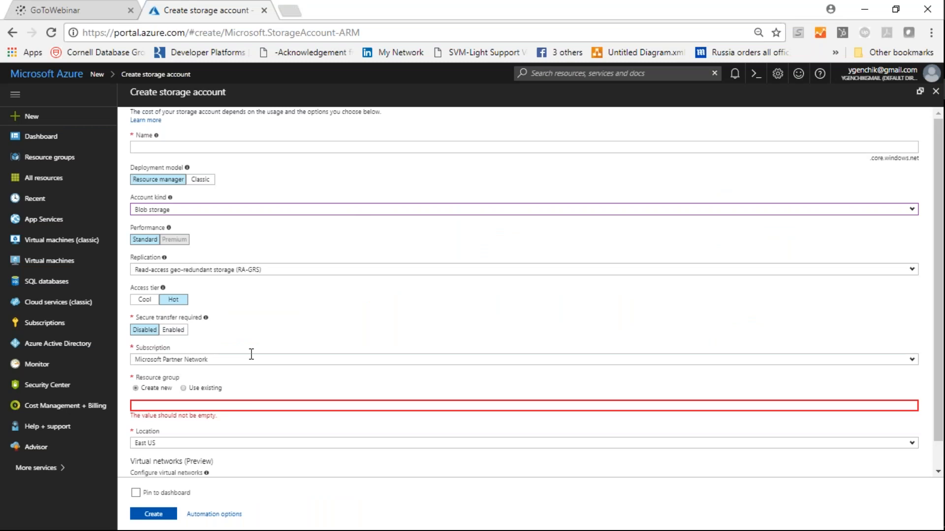
# Check the subscription choices for the new storage account and assign it to the existing resource group DEMOSSIS.
pyautogui.click(912, 360)
pyautogui.click(912, 359)
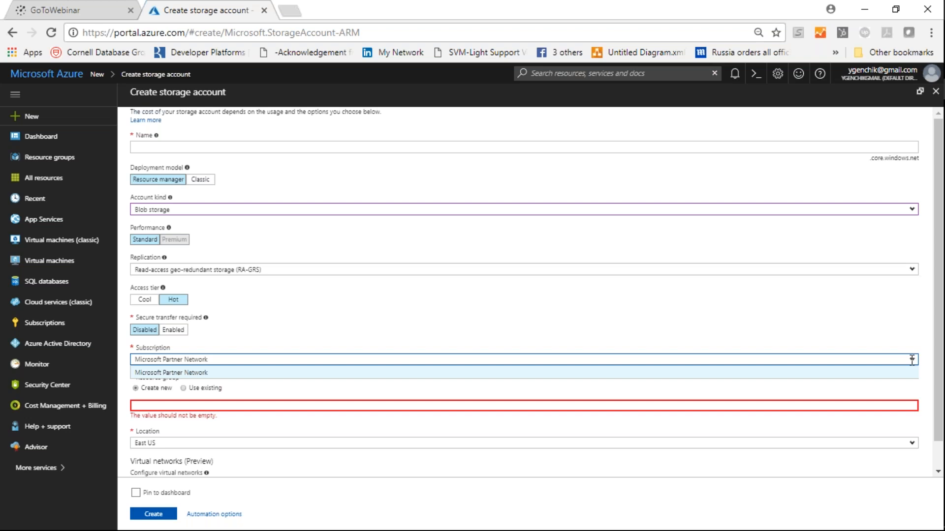
pyautogui.click(860, 317)
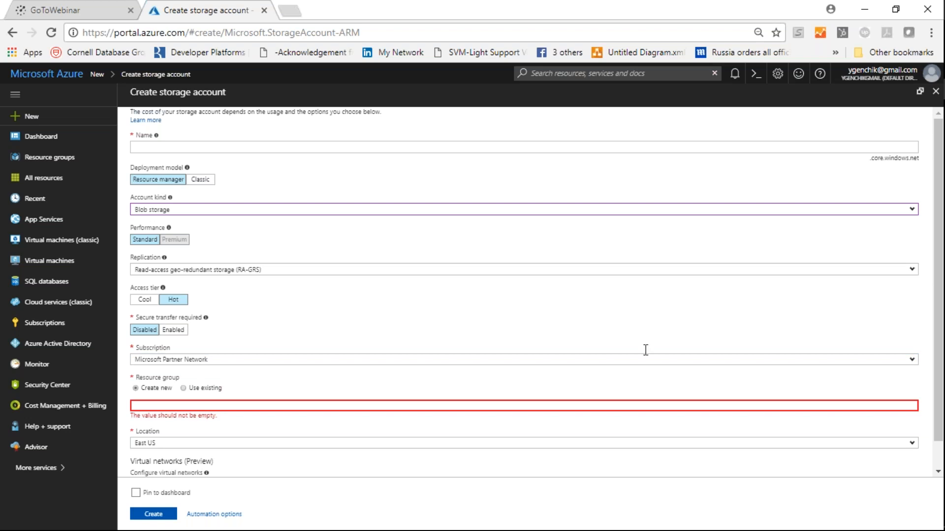
pyautogui.click(185, 389)
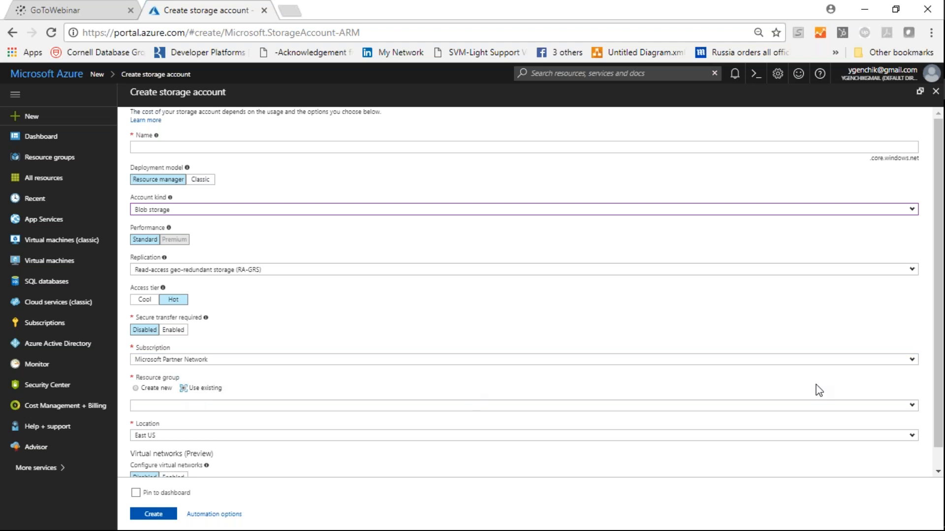
pyautogui.click(911, 406)
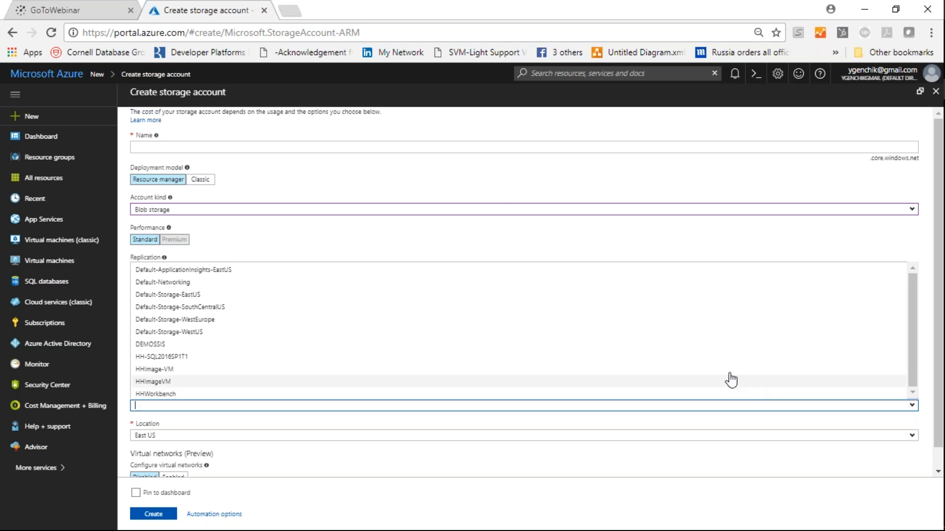
pyautogui.click(661, 344)
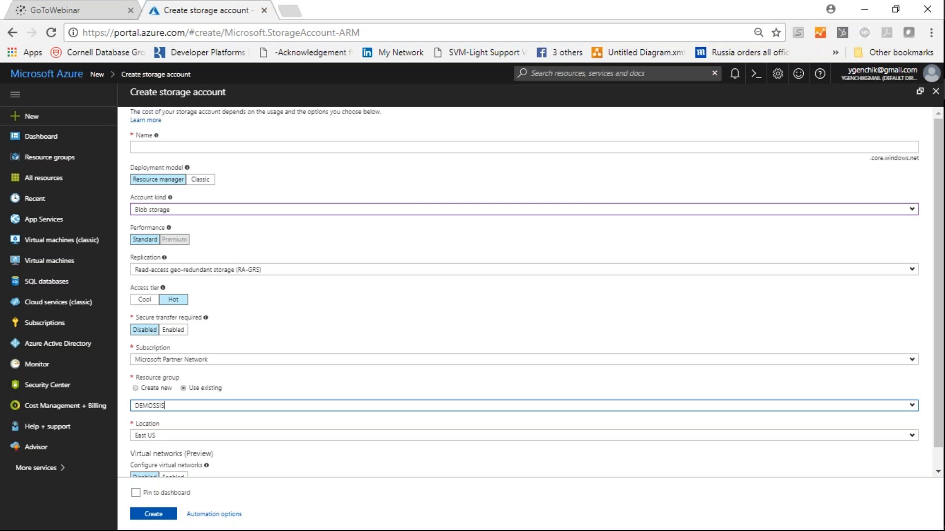
# Look through the available locations for the storage account and enable the virtual networks configuration.
pyautogui.click(911, 435)
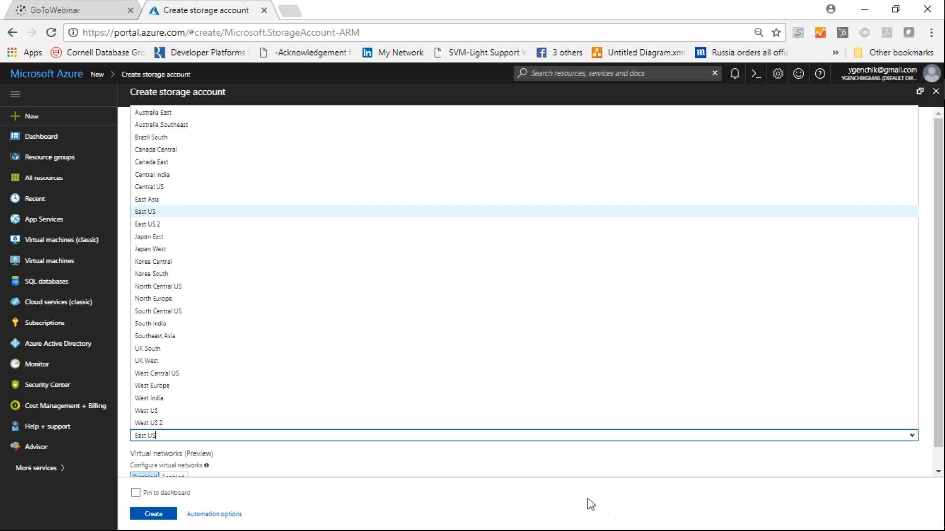
pyautogui.click(573, 470)
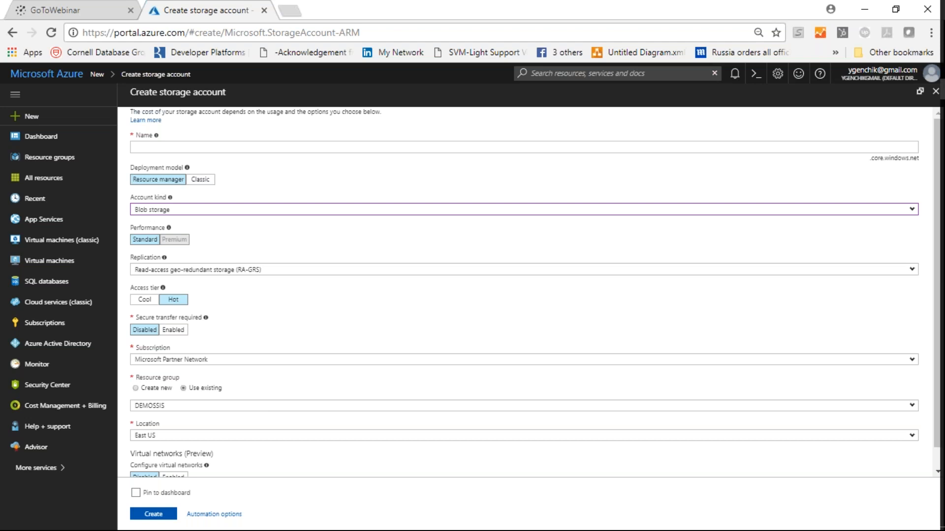
pyautogui.scroll(-2, 937, 448)
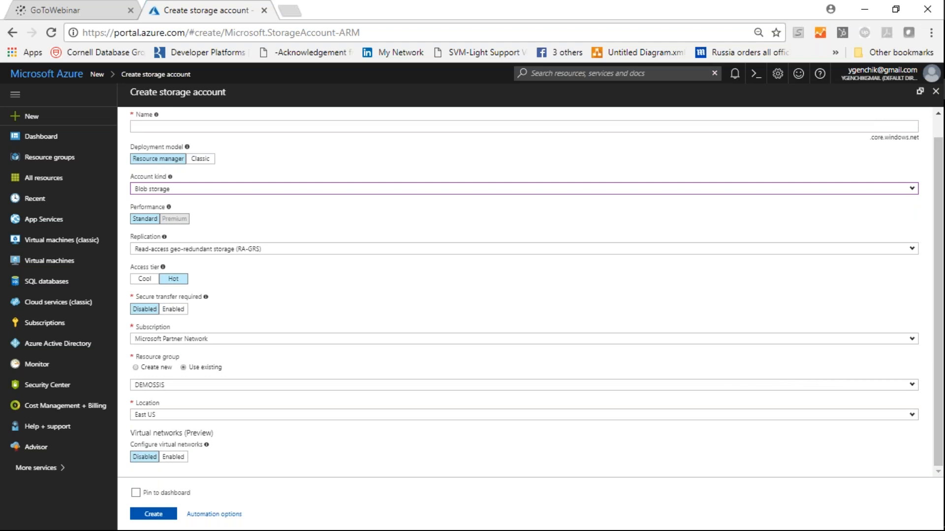
pyautogui.click(173, 457)
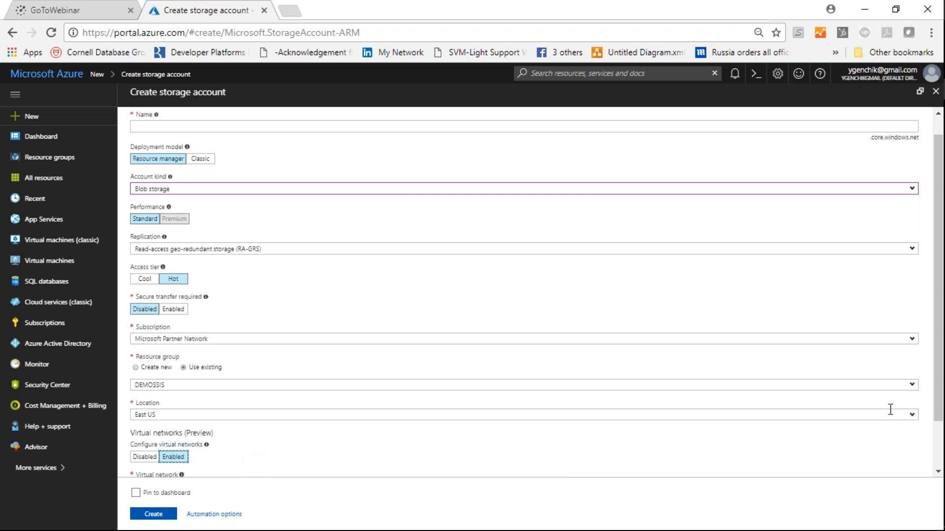
pyautogui.moveTo(941, 397); pyautogui.dragTo(942, 442)
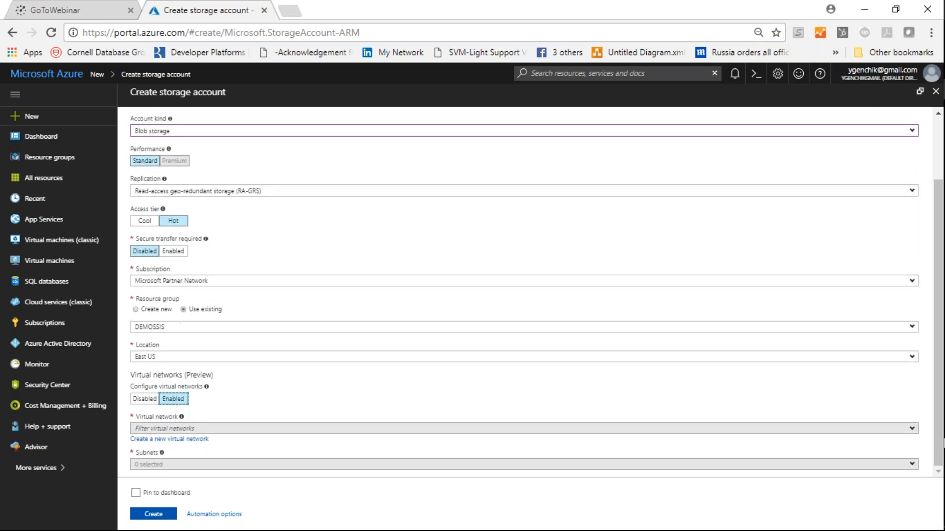
pyautogui.moveTo(944, 439)
pyautogui.scroll(1, 298, 252)
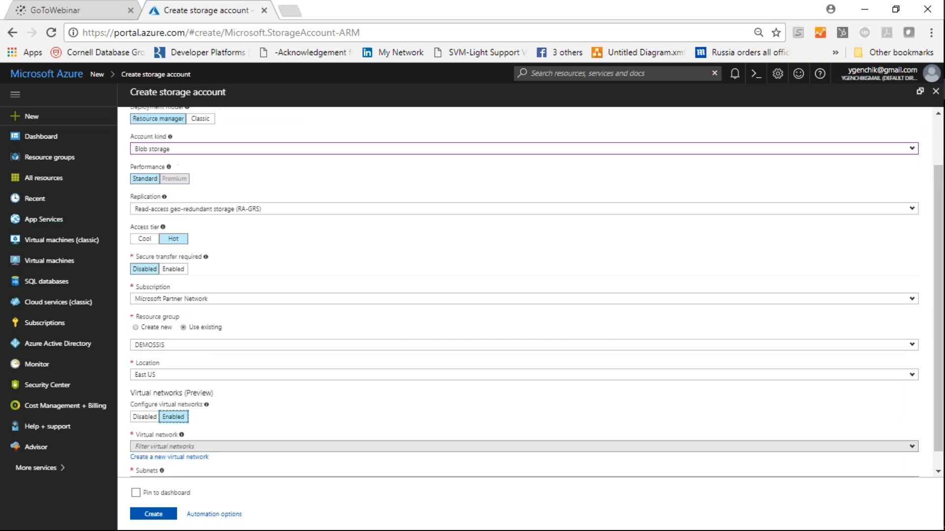
pyautogui.scroll(-1, 407, 309)
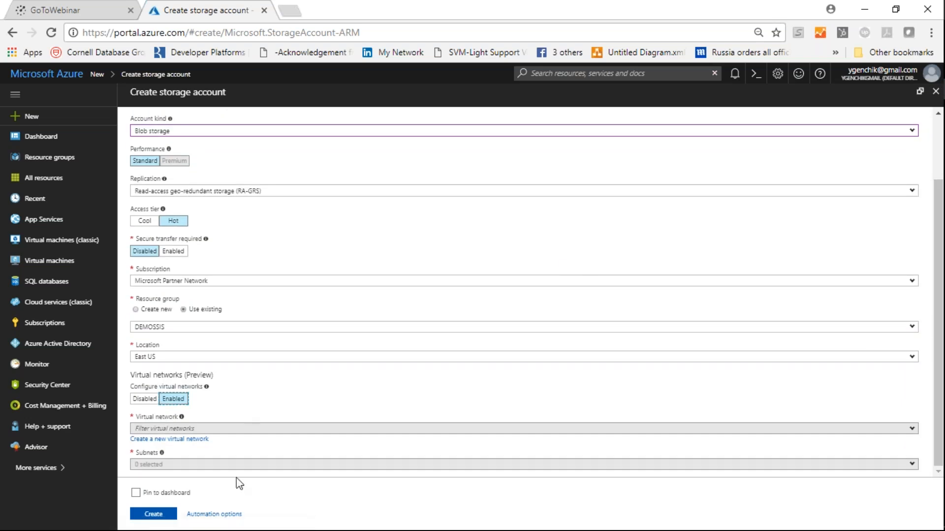
# Leave the storage account form, discarding the unsaved edits, and open the DEMOSSIS resource group.
pyautogui.click(39, 157)
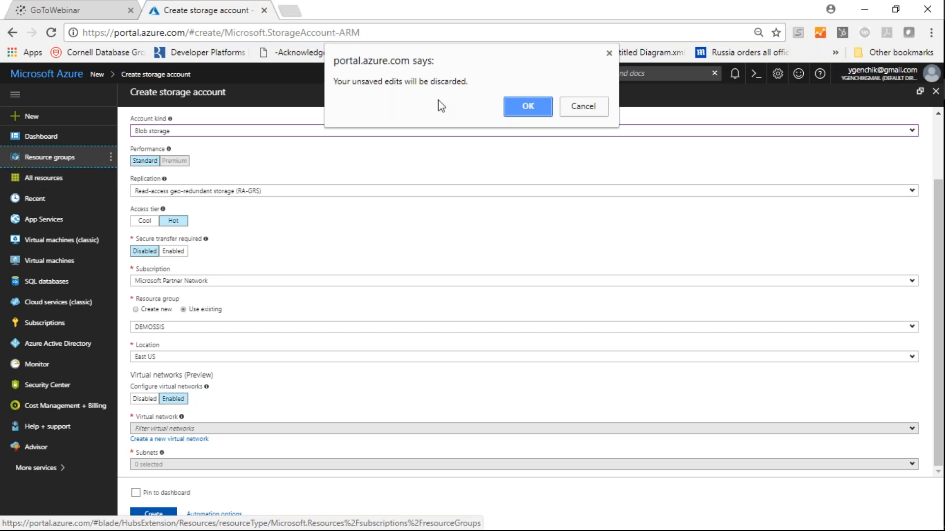
pyautogui.click(526, 106)
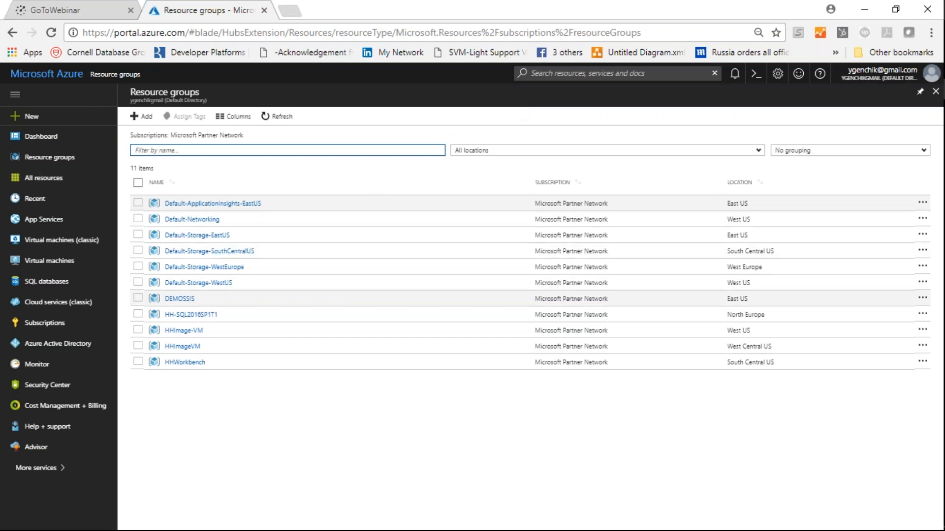
pyautogui.click(183, 301)
# Switch to the PowerPoint slide show and advance to the slide on blob structure, types and uploads.
pyautogui.hotkey('alt', 'Tab')
pyautogui.hotkey('alt', 'Tab')
pyautogui.hotkey('alt', 'Tab')
pyautogui.hotkey('alt', 'Tab')
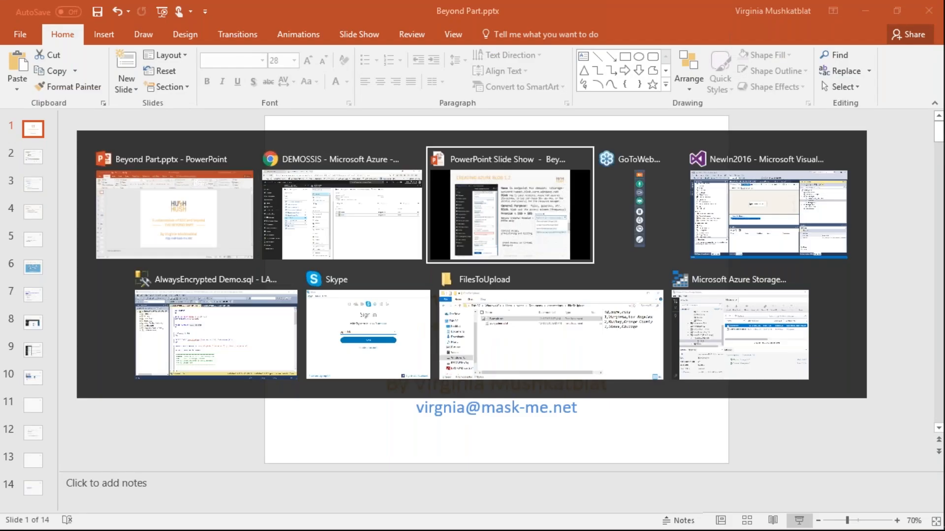
pyautogui.press('Right')
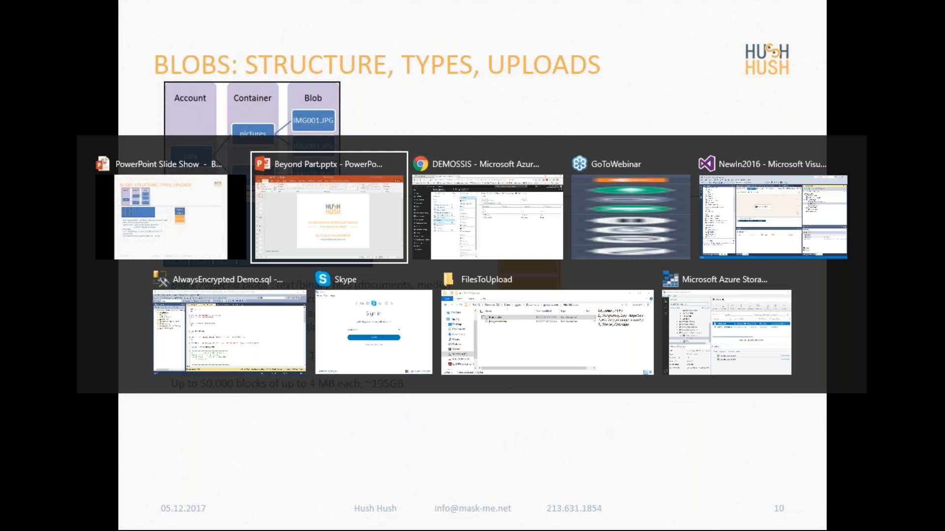
# Switch back to the Azure portal in Chrome and open the newin2016 storage account from the DEMOSSIS resource group.
pyautogui.hotkey('alt', 'Tab')
pyautogui.hotkey('alt', 'Tab')
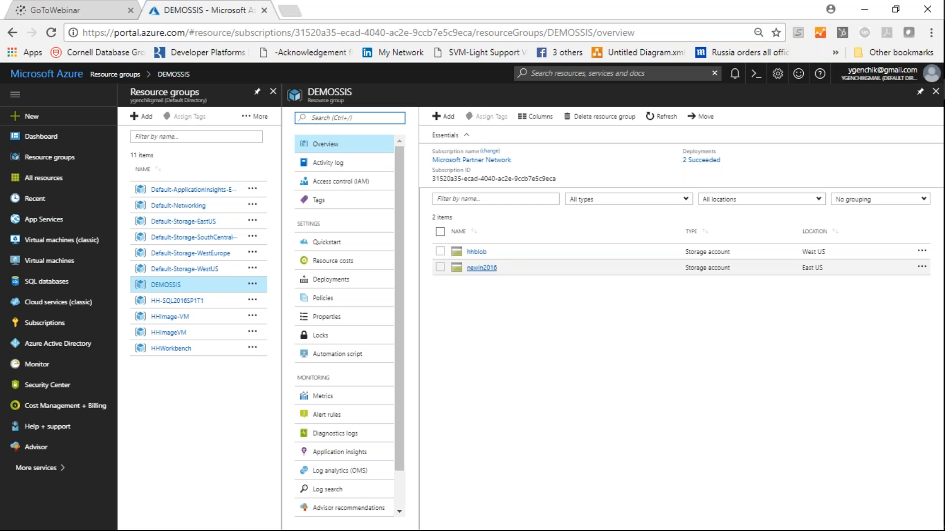
pyautogui.click(481, 268)
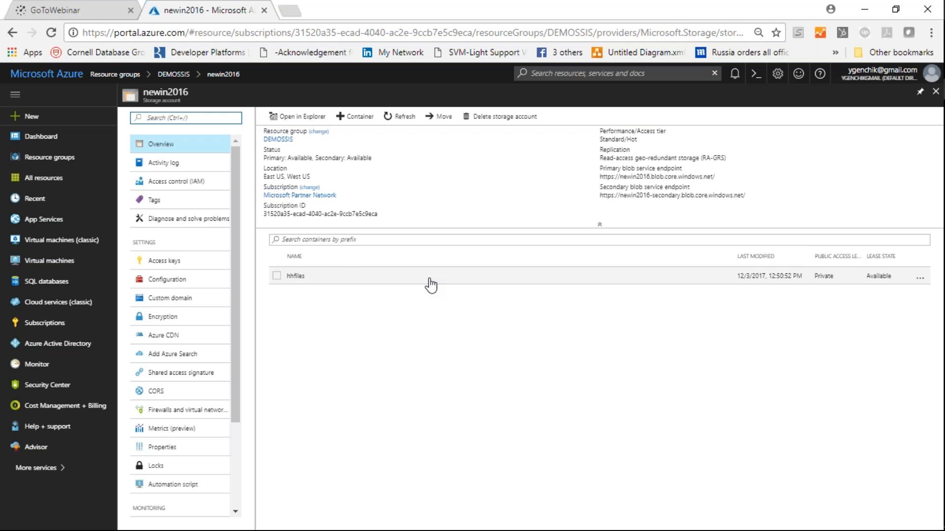
# Switch to the PowerPoint slide show to review the account, container and blob diagram, and return to the Azure portal.
pyautogui.hotkey('alt', 'Tab')
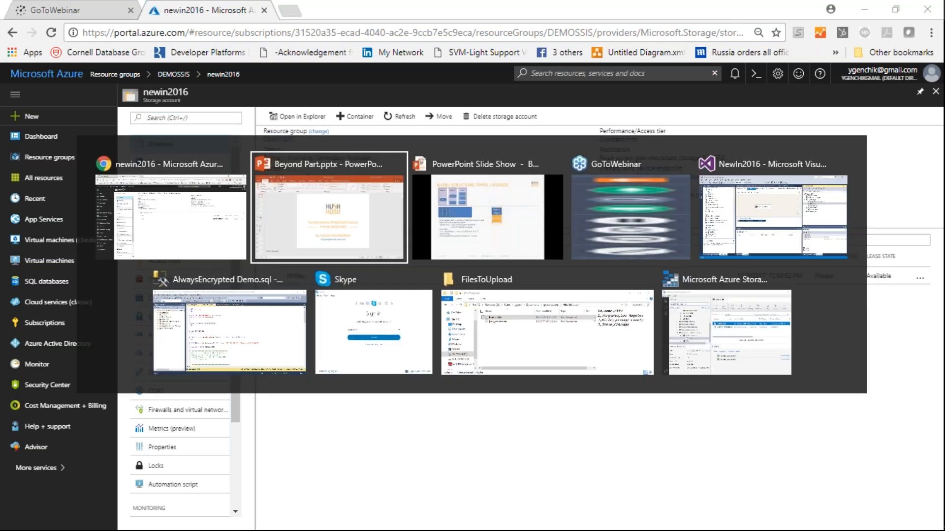
pyautogui.hotkey('alt', 'Tab')
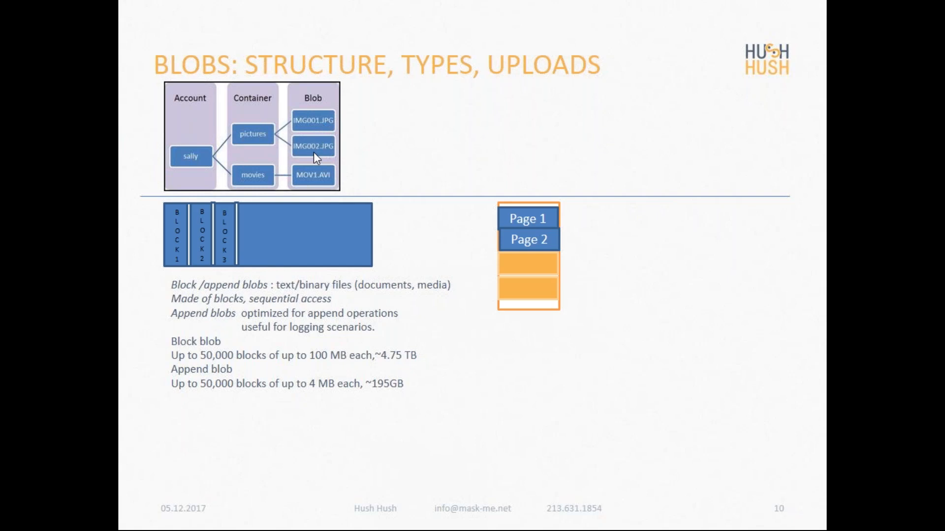
pyautogui.hotkey('alt', 'Tab')
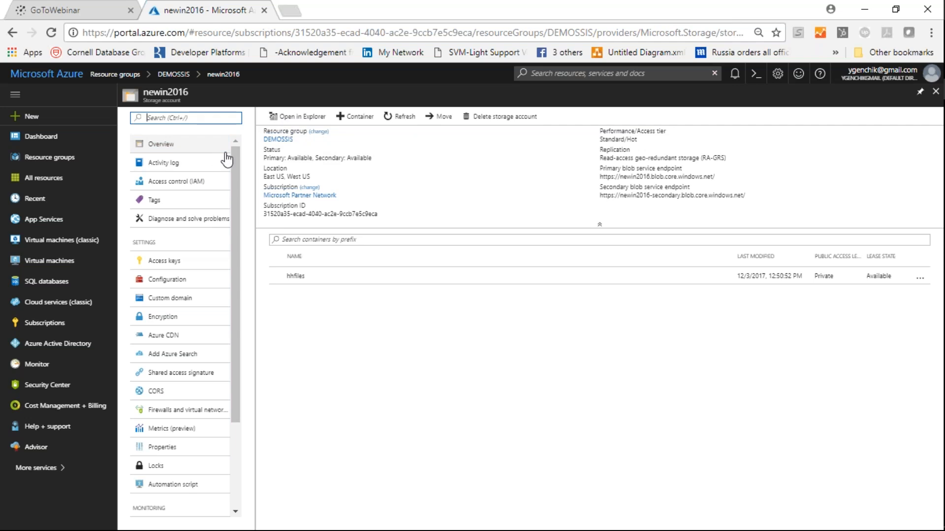
# Review the newin2016 storage account's activity log, access control, tags and problem diagnosis pages.
pyautogui.click(202, 153)
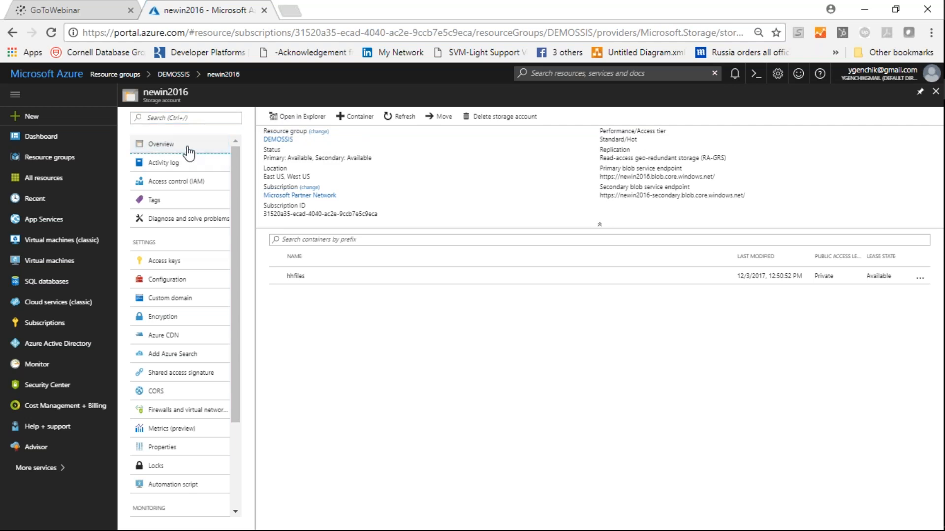
pyautogui.click(162, 162)
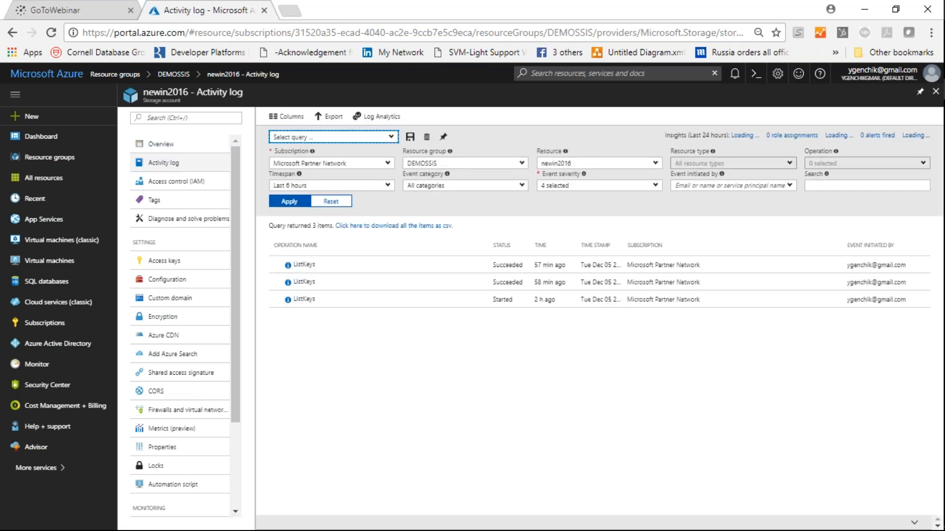
pyautogui.click(154, 184)
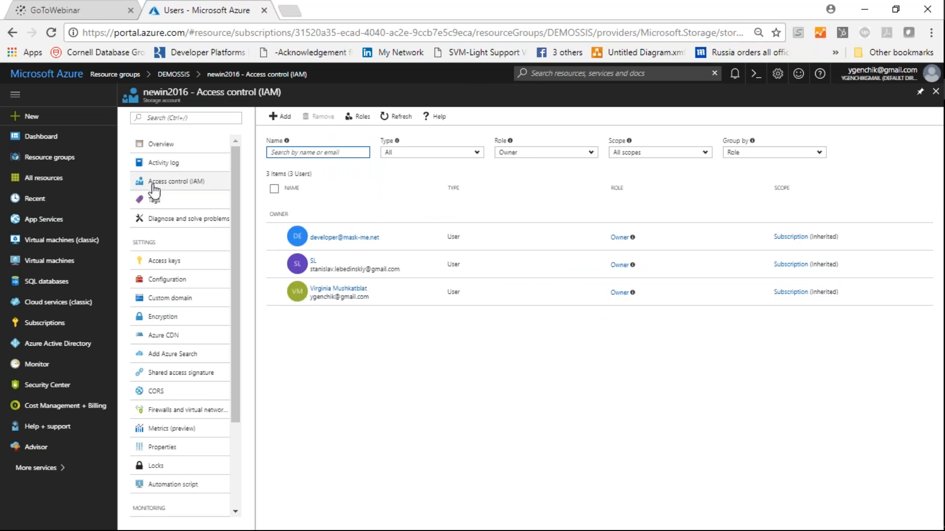
pyautogui.click(155, 204)
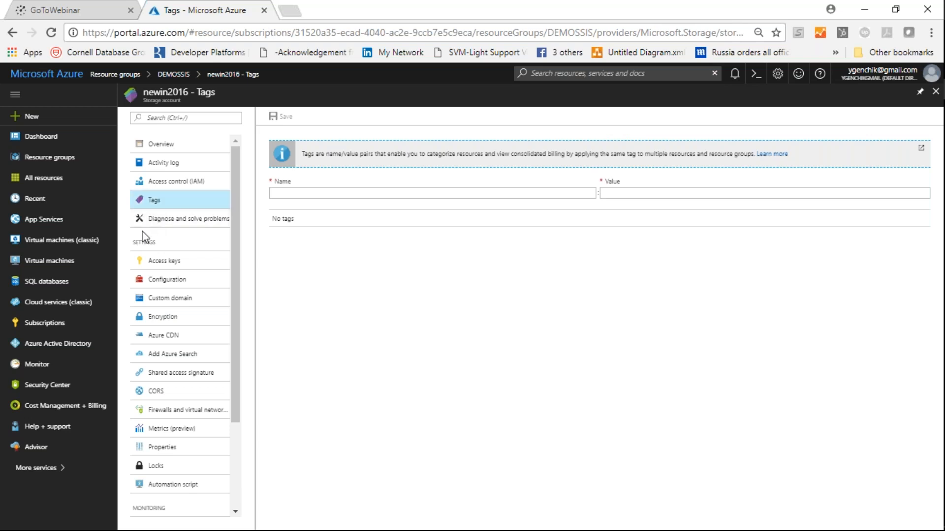
pyautogui.click(152, 219)
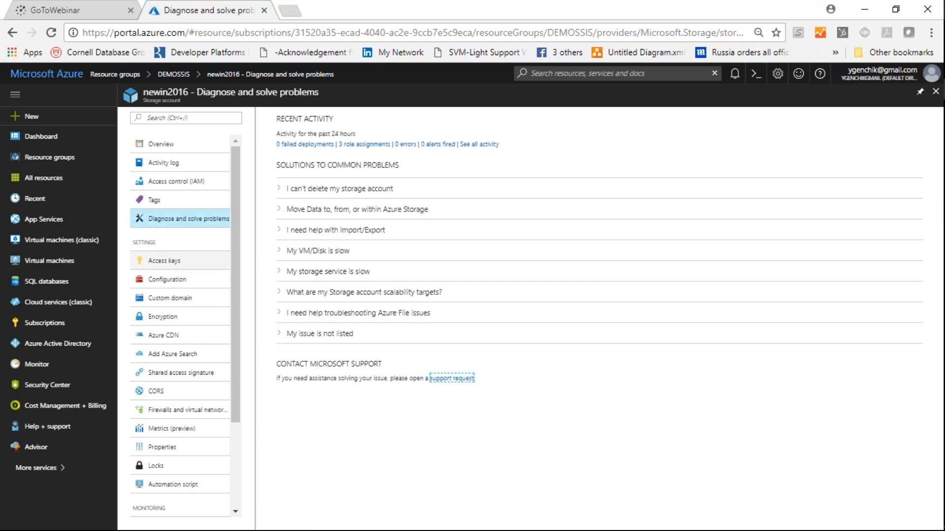
# Review the newin2016 account's access keys, configuration, custom domain, encryption and Azure CDN settings.
pyautogui.click(151, 264)
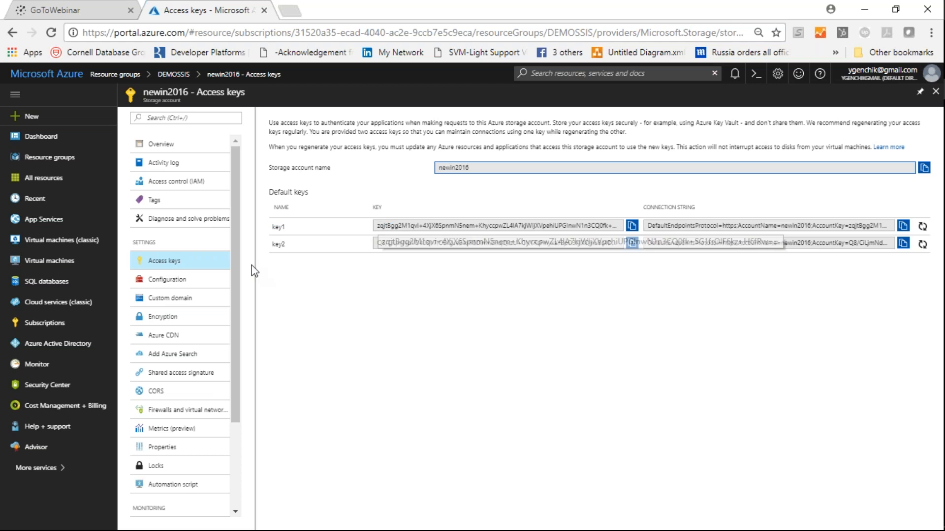
pyautogui.click(200, 278)
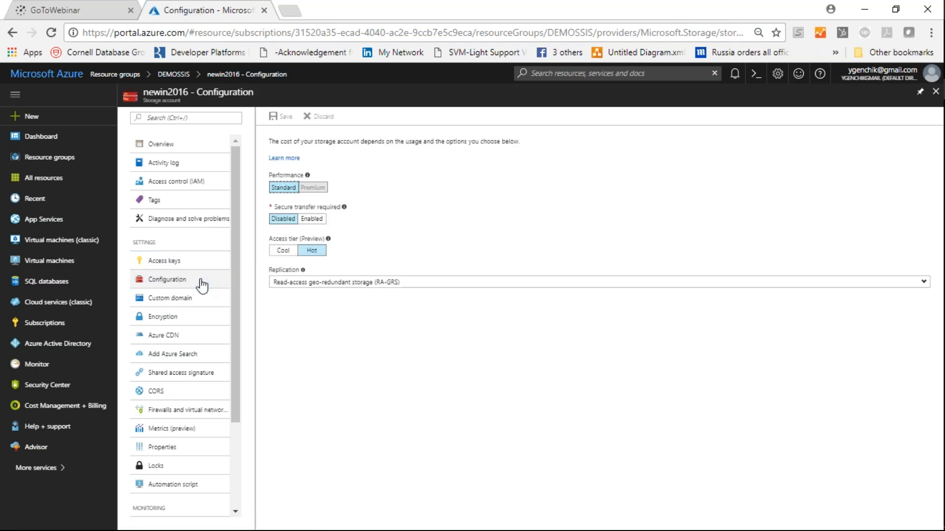
pyautogui.click(198, 299)
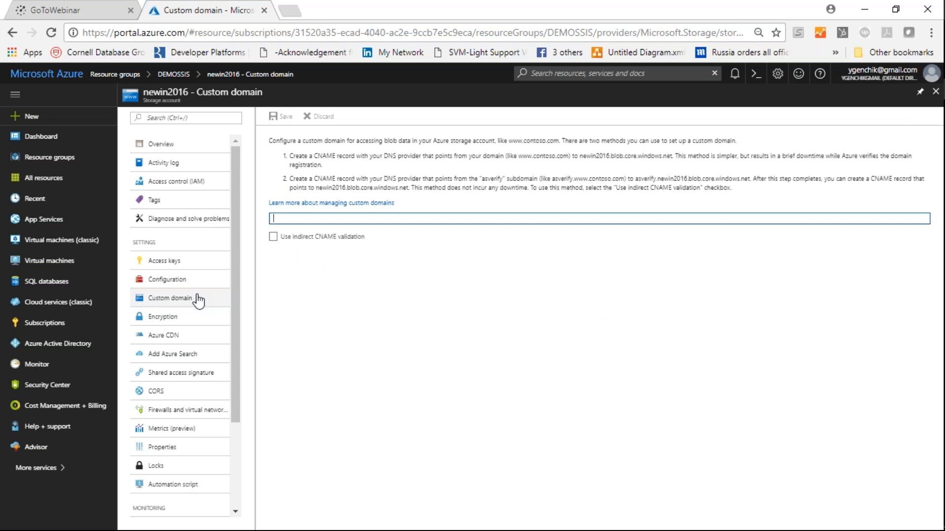
pyautogui.click(187, 321)
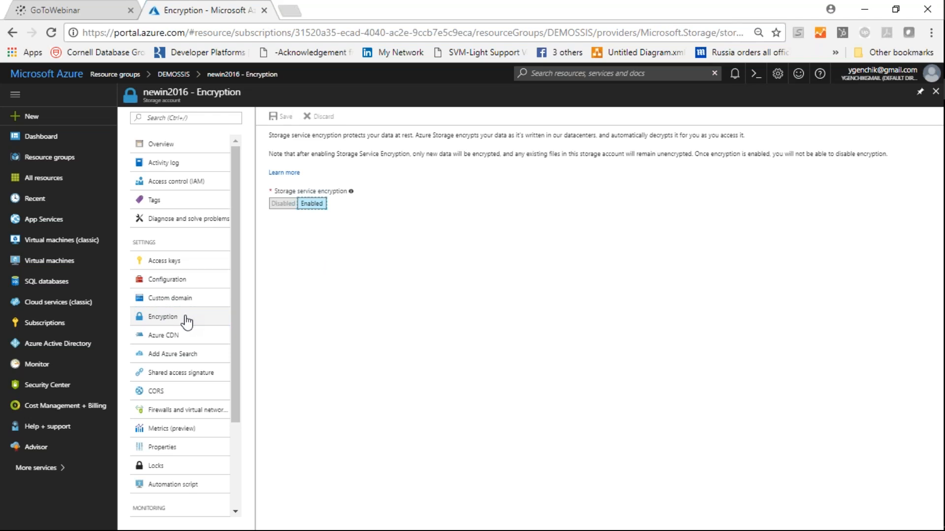
pyautogui.click(181, 336)
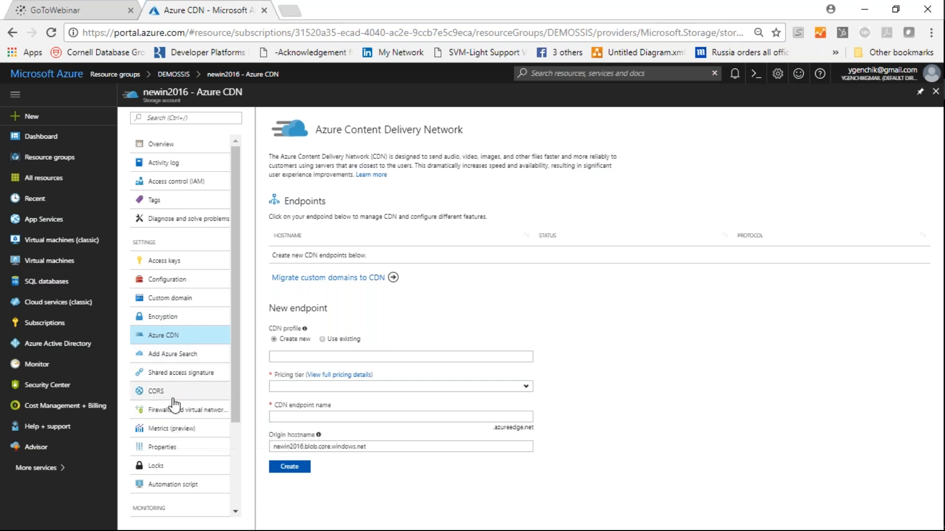
# Chart the Blob Container Count metric for the Blob sub service of the newin2016 account.
pyautogui.click(160, 428)
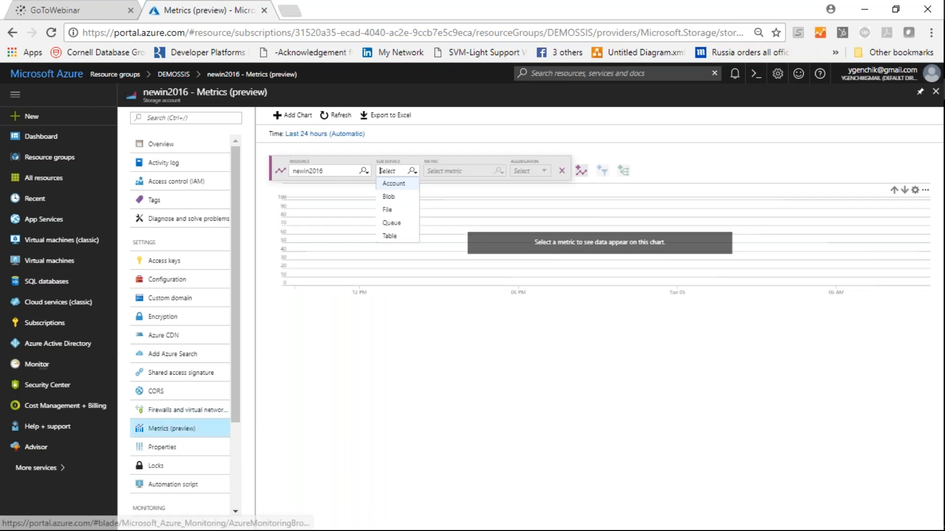
pyautogui.click(389, 197)
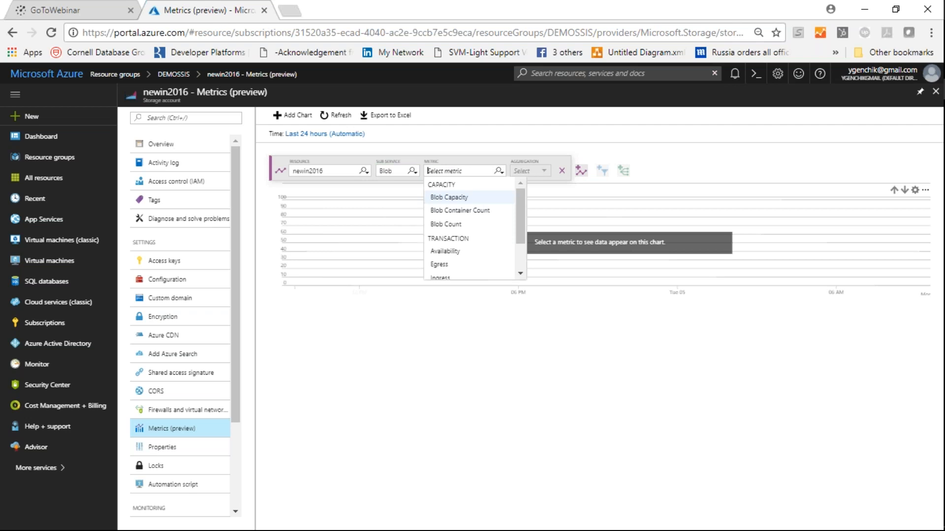
pyautogui.click(450, 211)
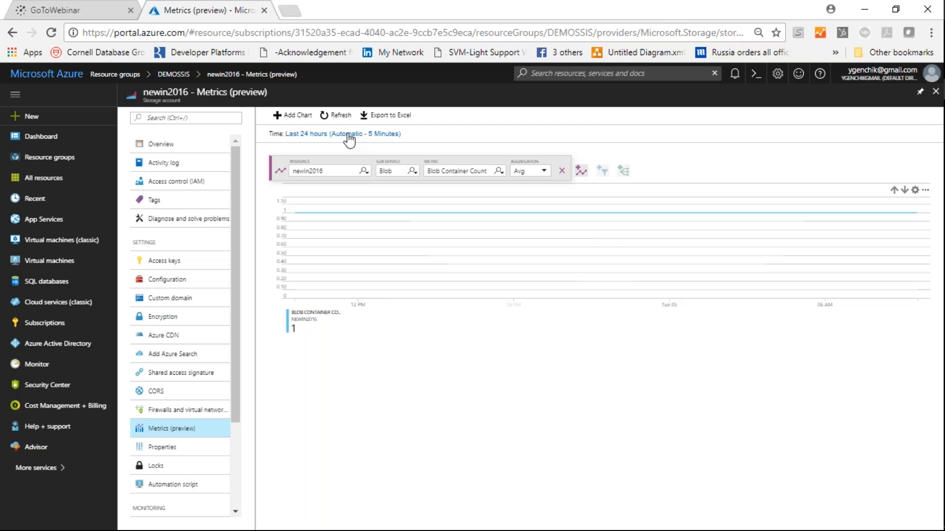
# Switch the chart to Blob Capacity and compare its Max and Min aggregations.
pyautogui.click(486, 172)
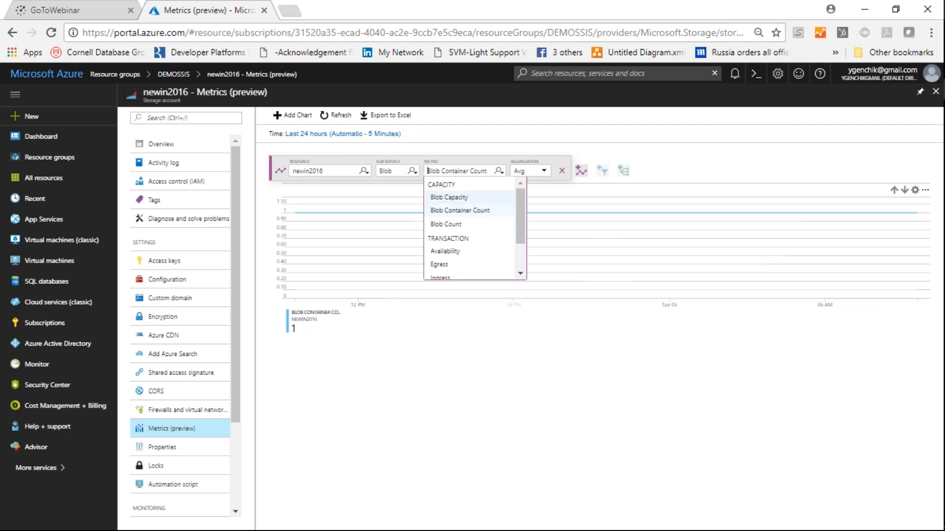
pyautogui.click(448, 197)
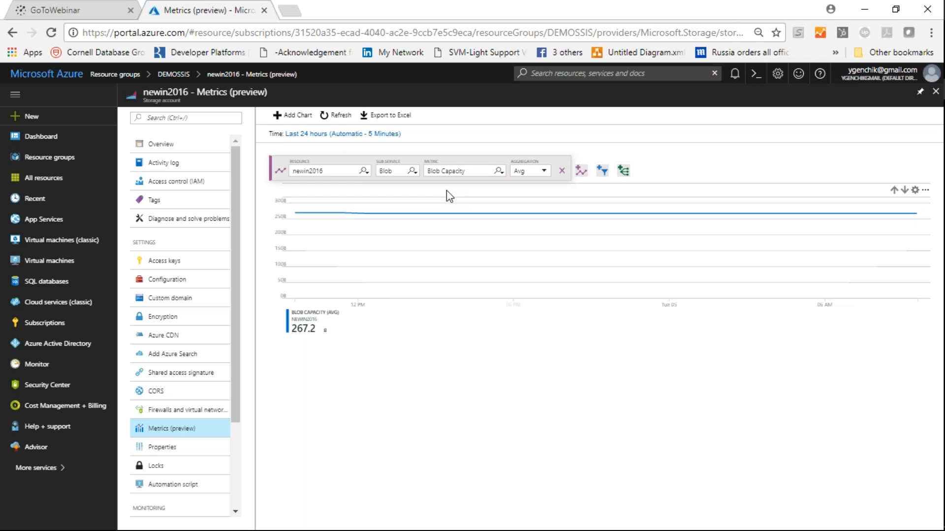
pyautogui.click(462, 173)
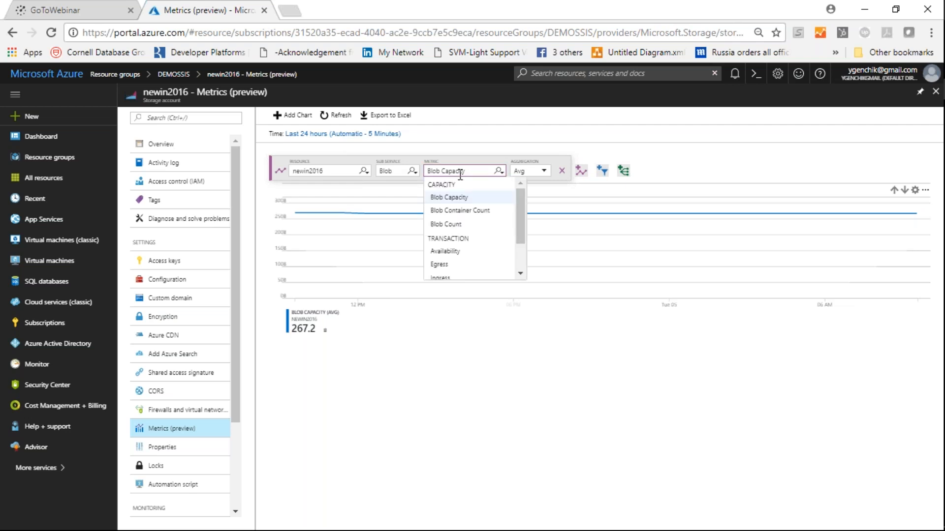
pyautogui.click(544, 175)
pyautogui.click(536, 223)
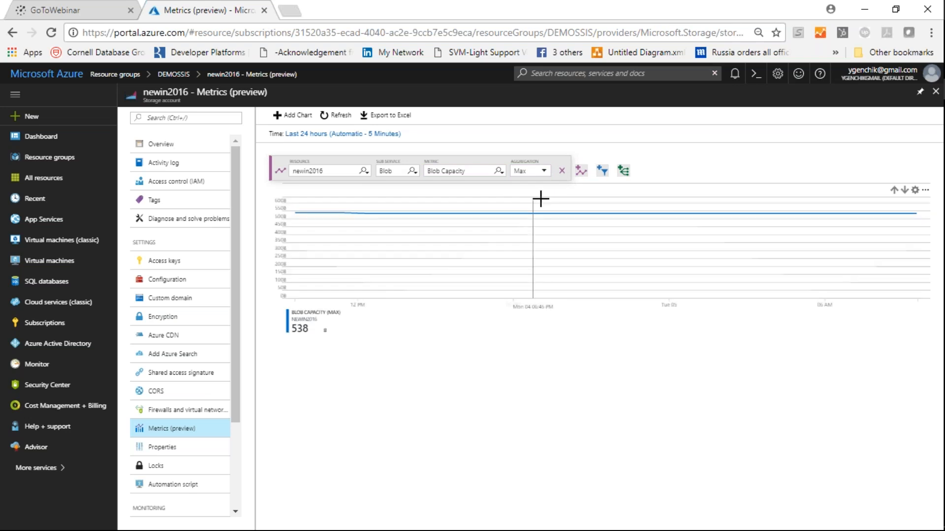
pyautogui.click(544, 172)
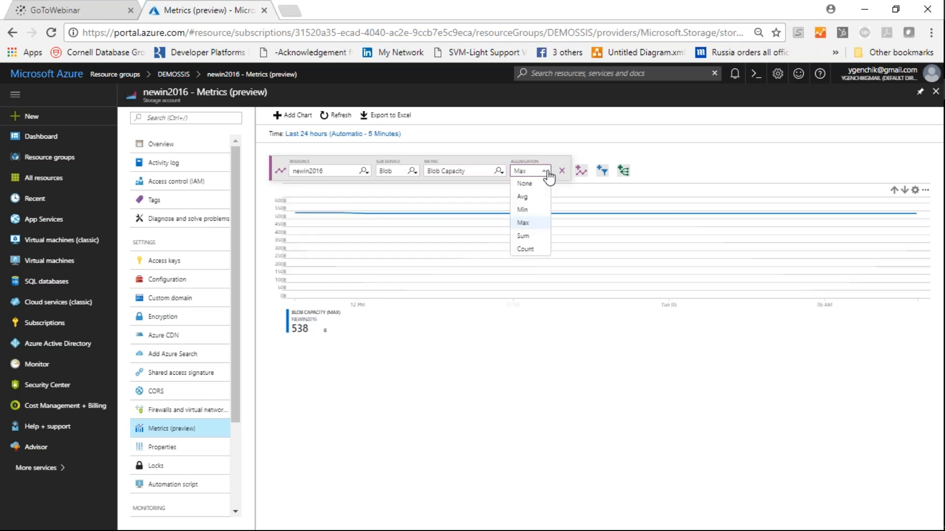
pyautogui.click(530, 210)
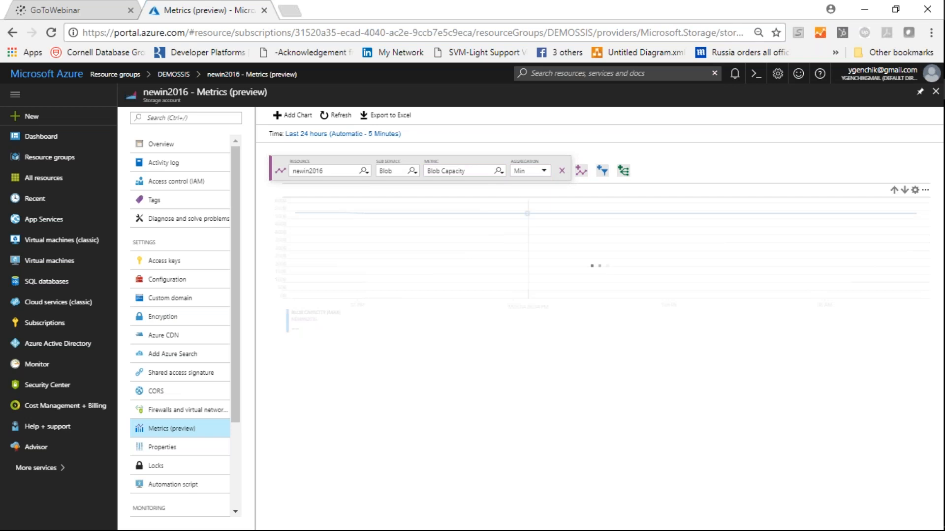
pyautogui.click(544, 171)
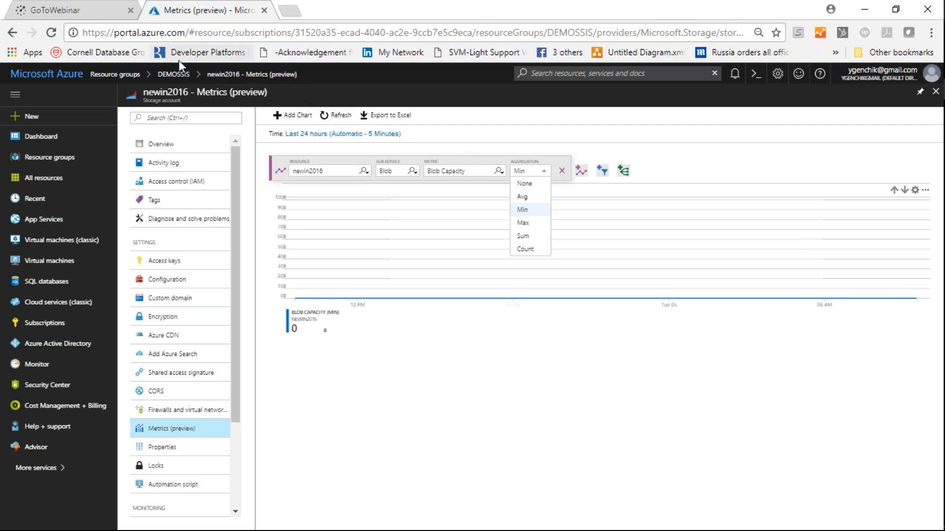
# Return to the newin2016 account's overview and look through the open application windows.
pyautogui.click(161, 145)
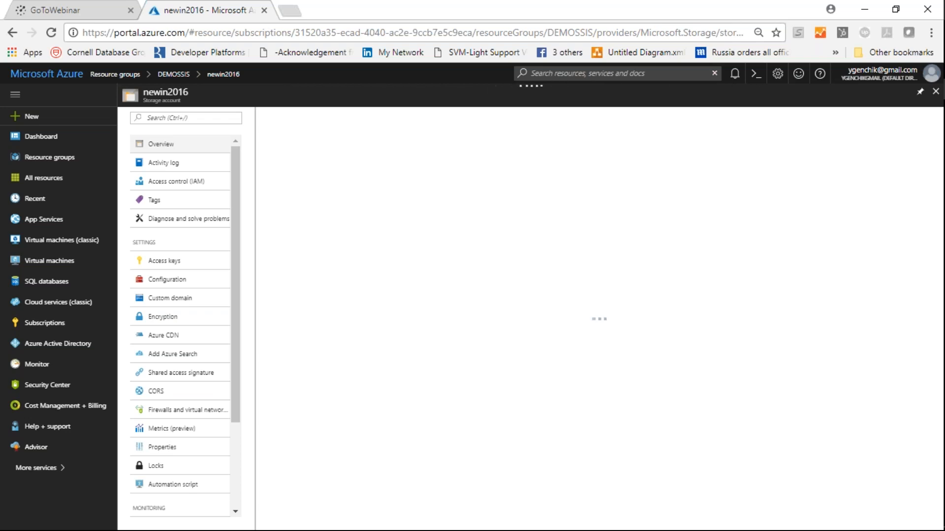
pyautogui.hotkey('alt', 'Tab')
pyautogui.hotkey('alt', 'Tab')
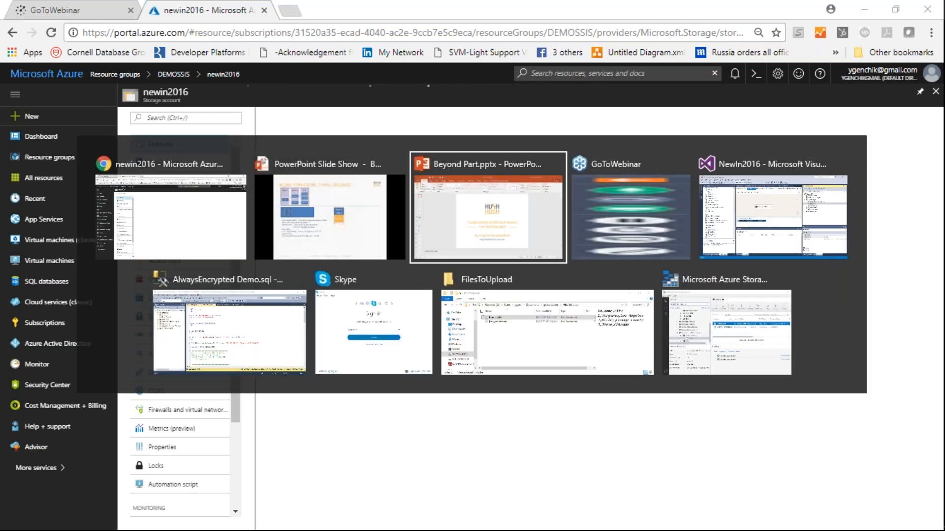
pyautogui.hotkey('alt', 'Tab')
pyautogui.hotkey('alt', 'Tab')
pyautogui.hotkey('alt', 'Tab')
pyautogui.hotkey('alt', 'Tab')
pyautogui.hotkey('alt', 'Tab')
pyautogui.hotkey('alt', 'Tab')
pyautogui.hotkey('alt', 'Tab')
pyautogui.hotkey('alt', 'Tab')
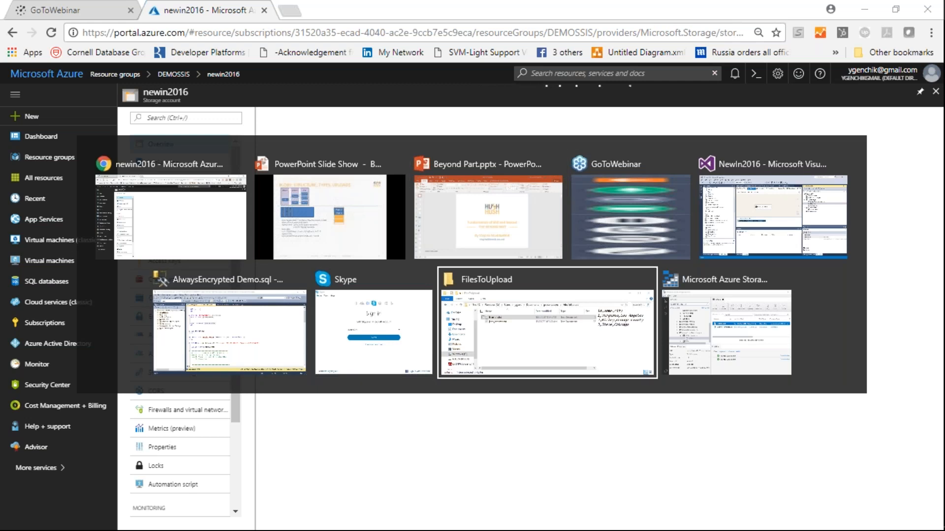
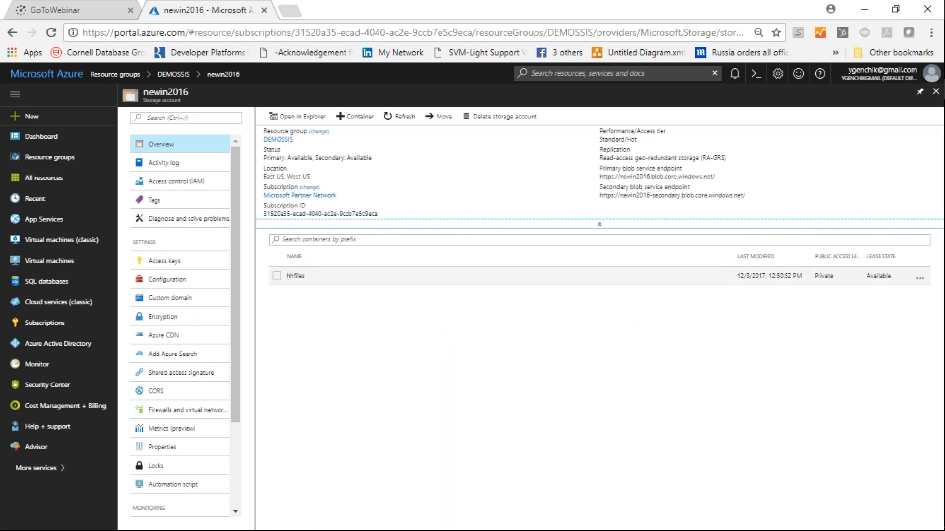
# View the blobs in the hhfiles container and go back to the newin2016 account.
pyautogui.click(296, 278)
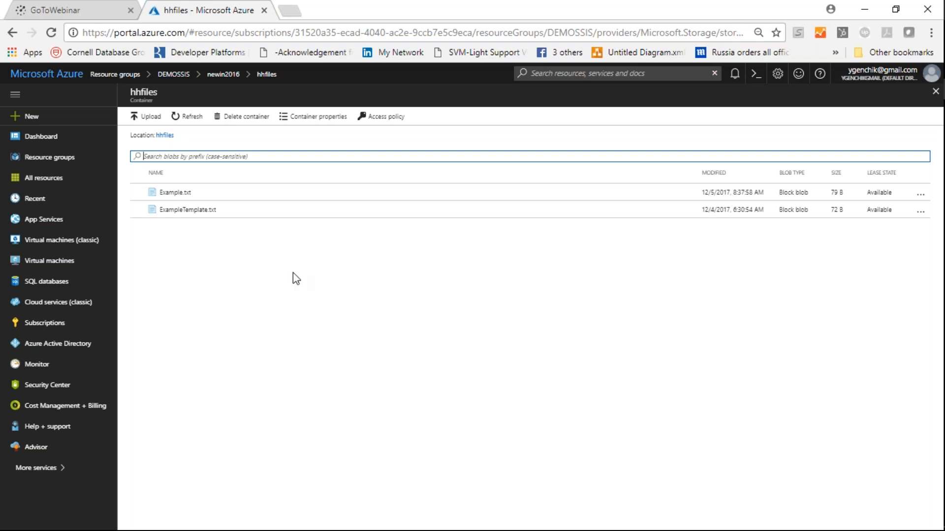
pyautogui.click(209, 78)
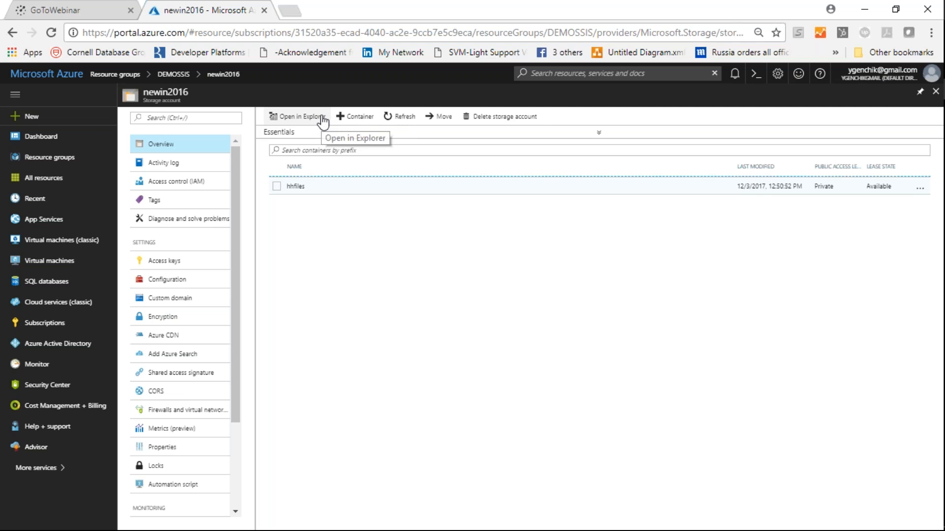
# Switch to Microsoft Azure Storage Explorer and view the properties of the Microsoft Partner Network subscription and the hhblob storage account.
pyautogui.hotkey('alt', 'Tab')
pyautogui.hotkey('alt', 'Tab')
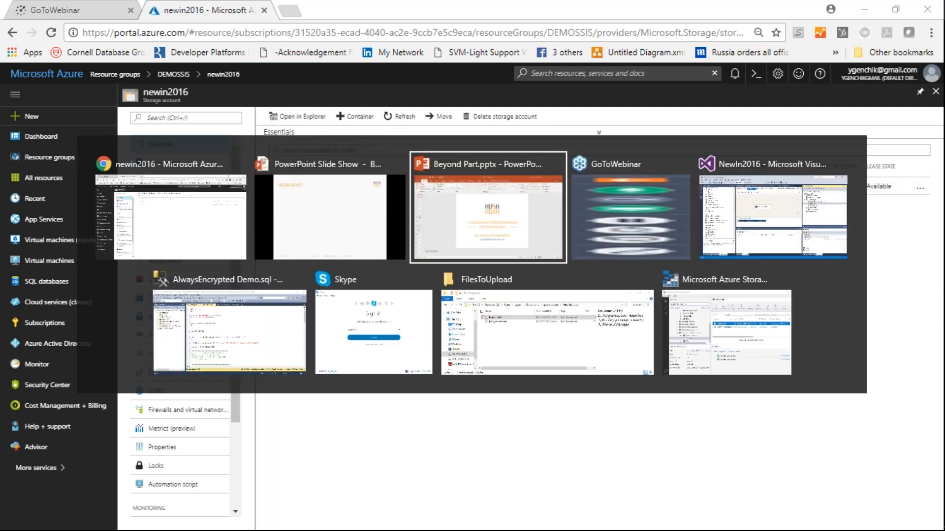
pyautogui.hotkey('alt', 'Tab')
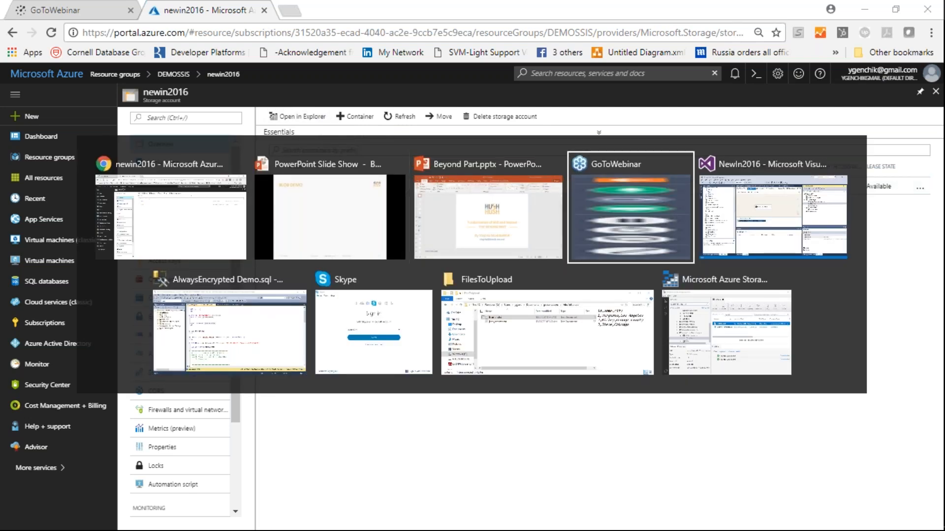
pyautogui.hotkey('alt', 'Tab')
pyautogui.hotkey('alt', 'Tab')
pyautogui.hotkey('alt', 'Tab')
pyautogui.hotkey('alt', 'Tab')
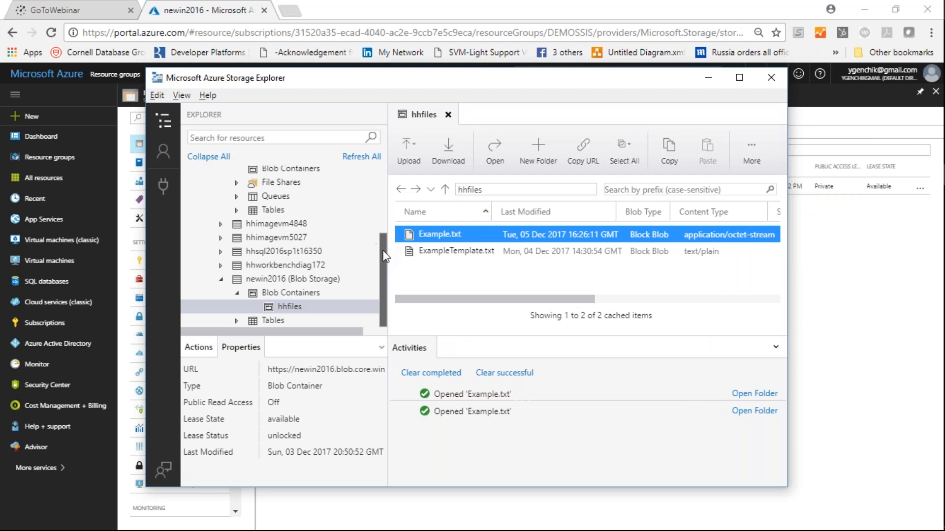
pyautogui.moveTo(380, 248); pyautogui.dragTo(377, 185)
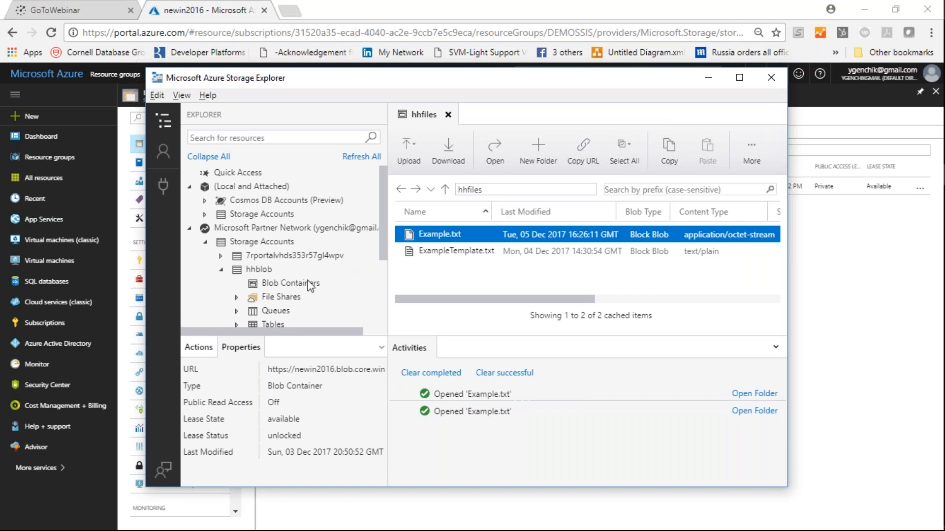
pyautogui.click(249, 227)
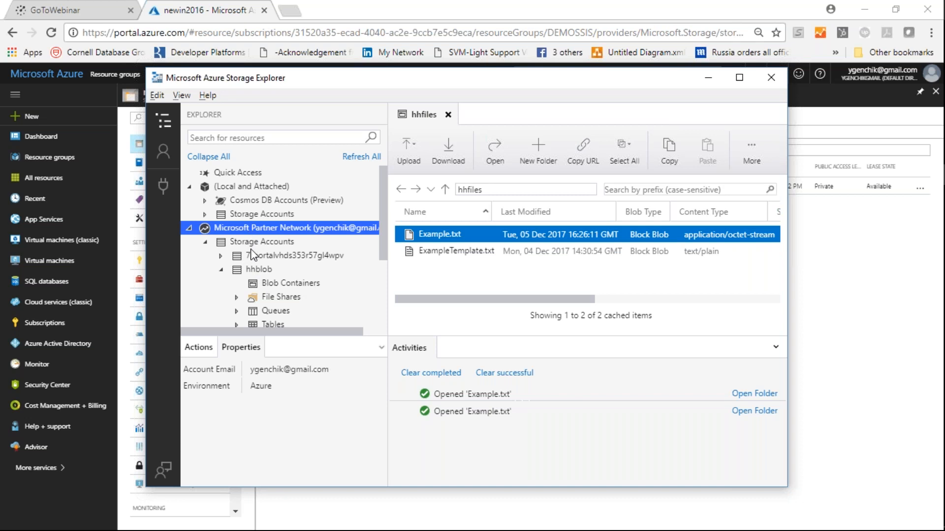
pyautogui.click(254, 271)
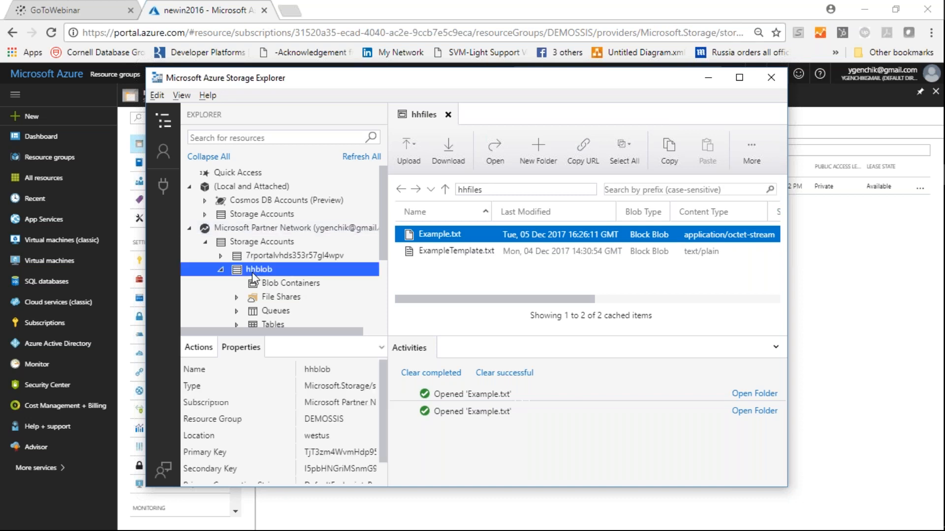
# Select hhblob's Blob Containers in Storage Explorer, and open the hhfiles container in the Azure portal for comparison.
pyautogui.hotkey('alt', 'Tab')
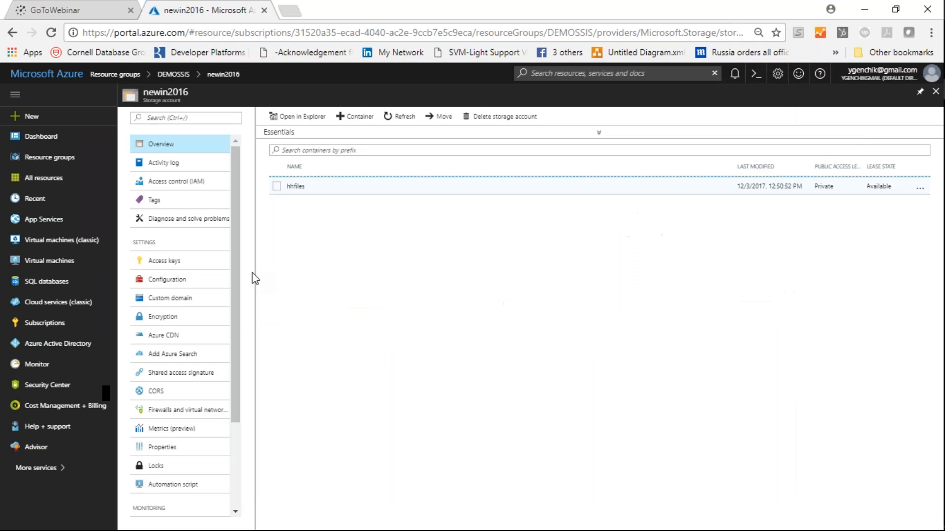
pyautogui.hotkey('alt', 'Tab')
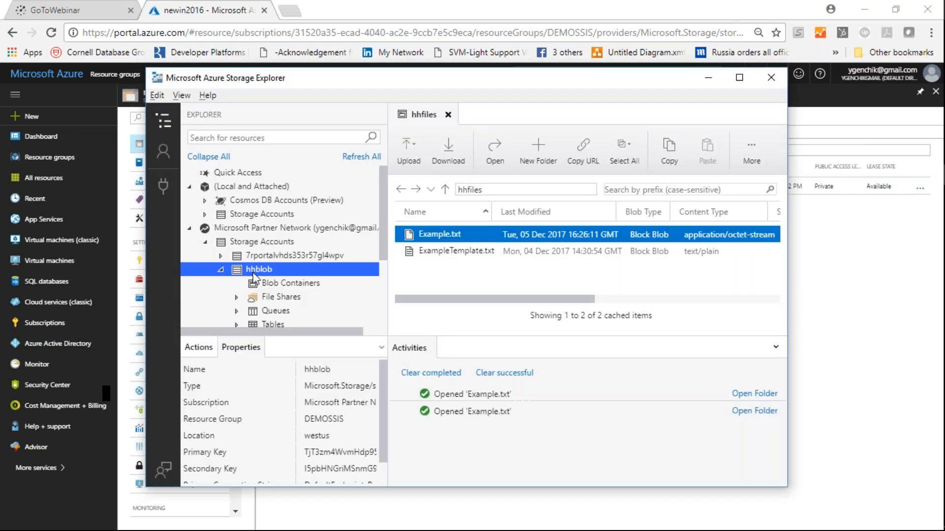
pyautogui.click(274, 284)
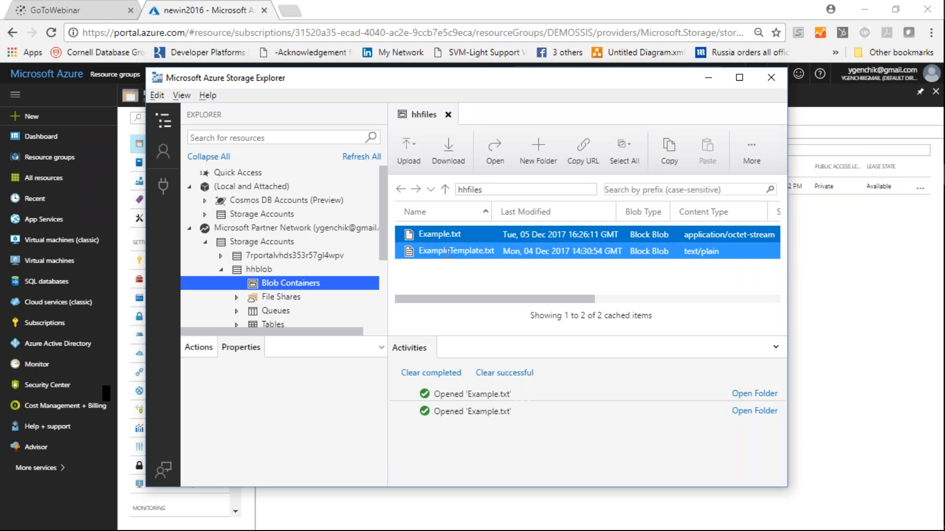
pyautogui.hotkey('alt', 'Tab')
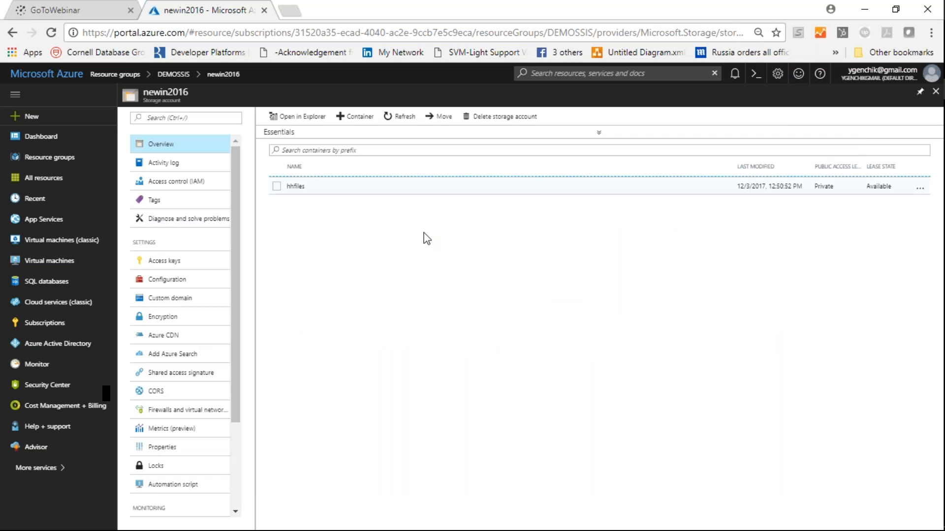
pyautogui.click(325, 188)
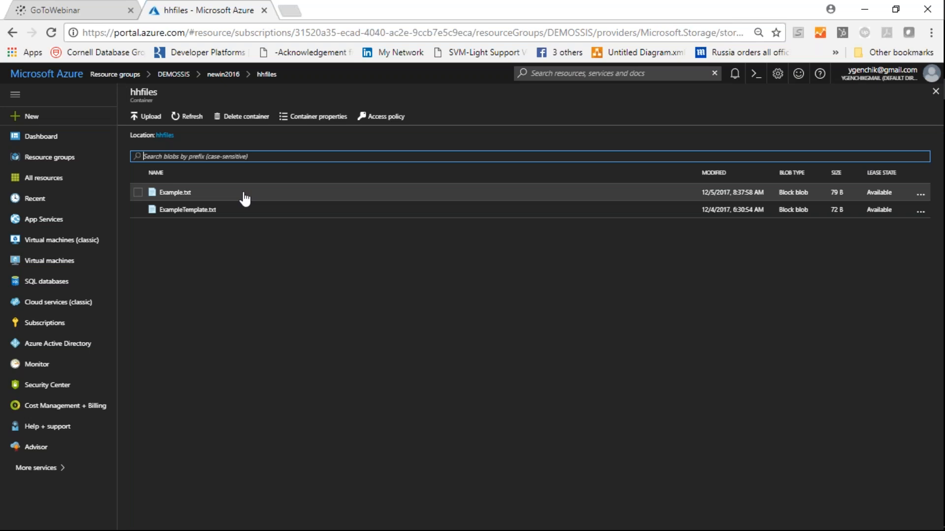
# Return to Storage Explorer, open Example.txt from the hhfiles container to read its contents, and close it.
pyautogui.hotkey('alt', 'Tab')
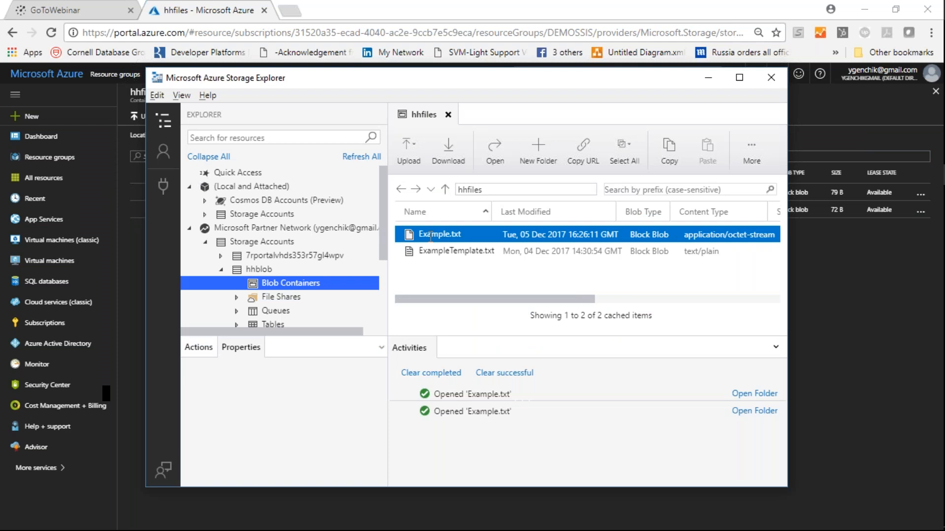
pyautogui.doubleClick(407, 238)
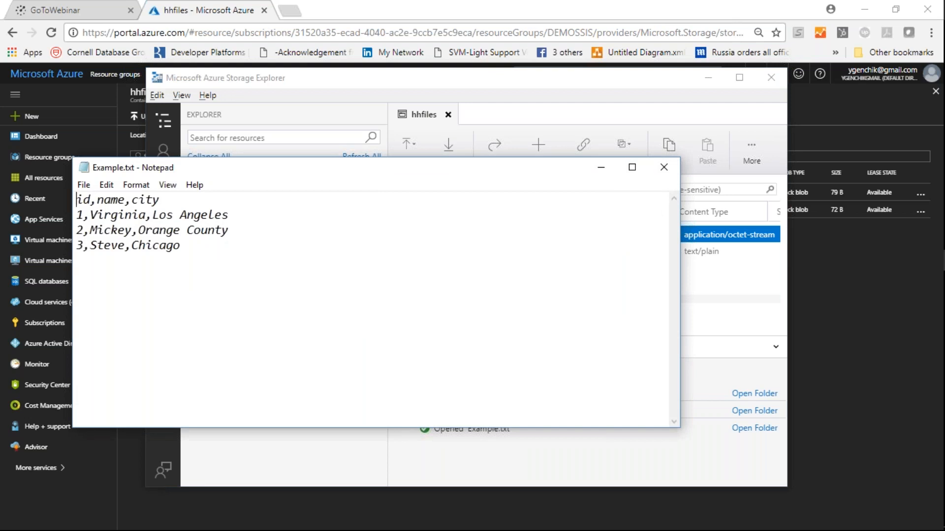
pyautogui.click(663, 167)
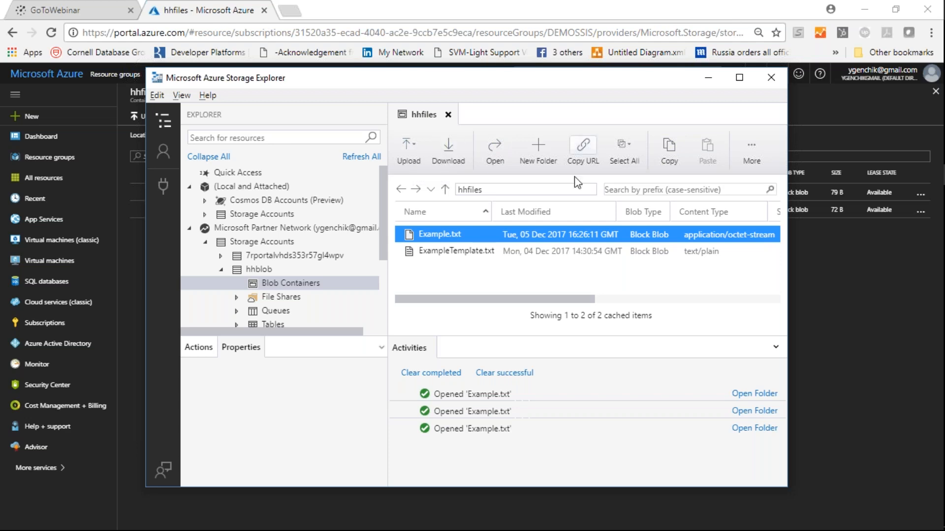
# Switch to the NewIn2016 project in Visual Studio and show the control flow of the AlwaysOnEncryption.dtsx package.
pyautogui.click(800, 119)
pyautogui.hotkey('alt', 'Tab')
pyautogui.hotkey('alt', 'Tab')
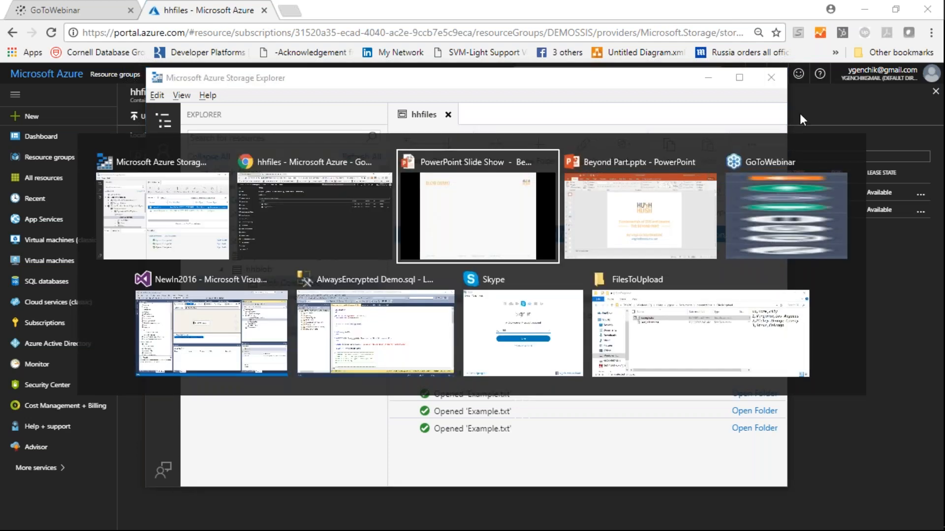
pyautogui.hotkey('alt', 'Tab')
pyautogui.hotkey('alt', 'Tab')
pyautogui.hotkey('alt', 'Tab')
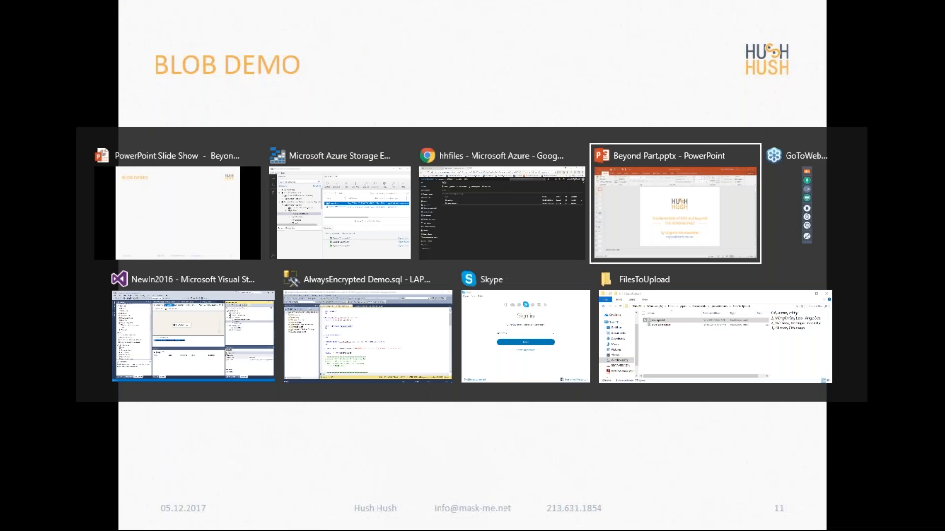
pyautogui.hotkey('alt', 'Tab')
pyautogui.hotkey('alt', 'Tab')
pyautogui.hotkey('alt', 'Tab')
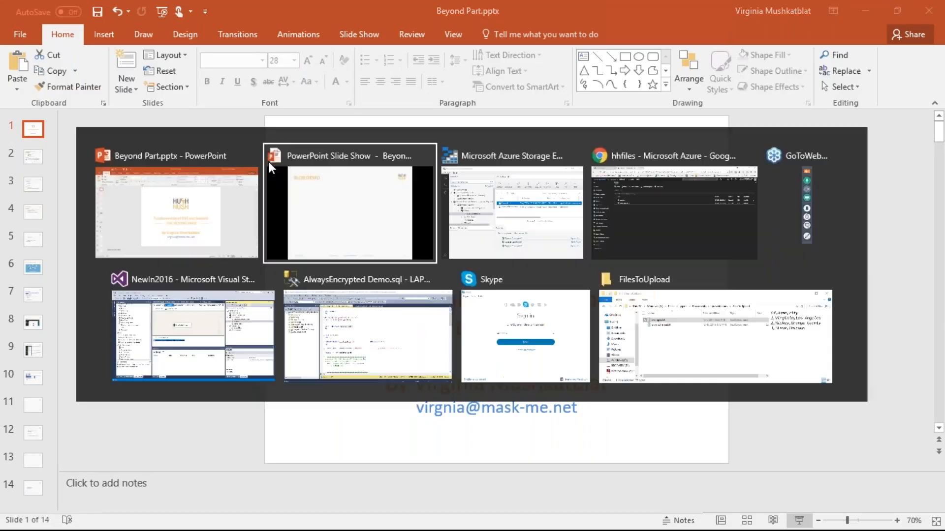
pyautogui.hotkey('alt', 'Tab')
pyautogui.hotkey('alt', 'Tab')
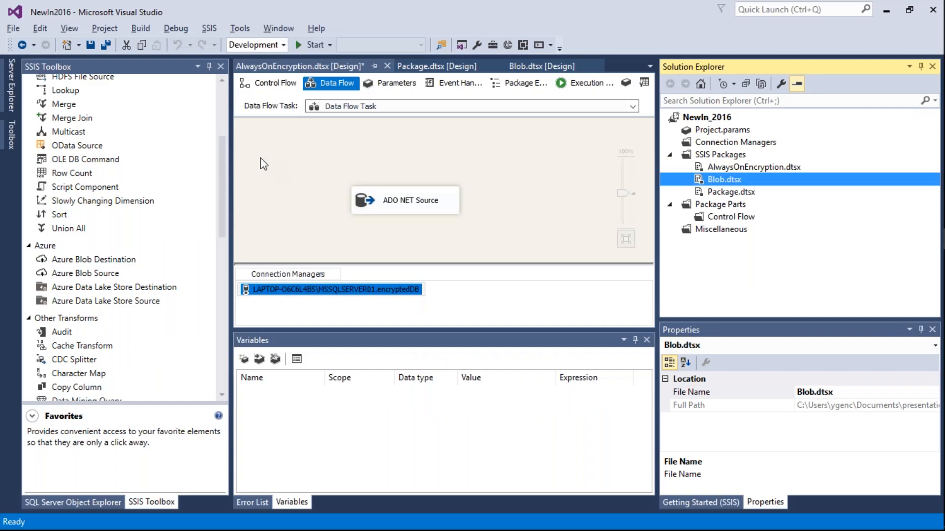
pyautogui.click(262, 85)
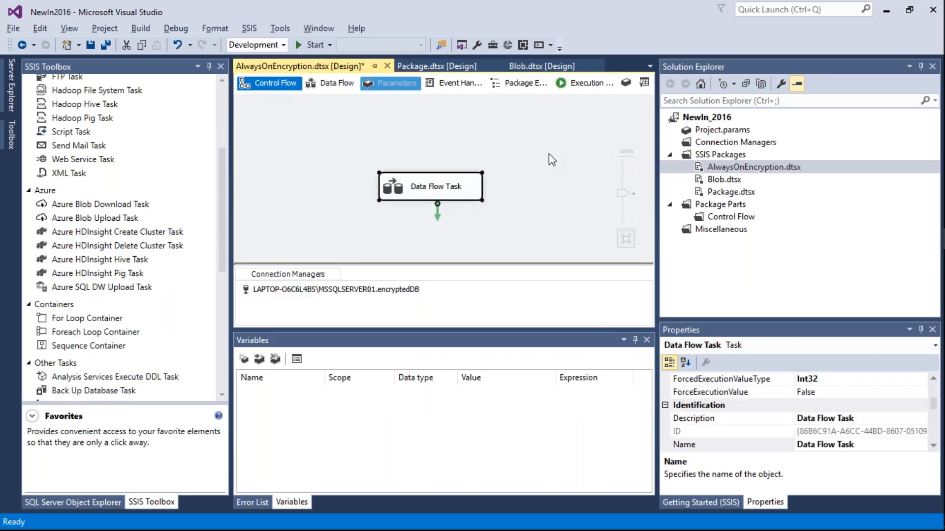
# Open the Blob.dtsx package and show its control flow with the Blob Populate Data Task.
pyautogui.click(512, 64)
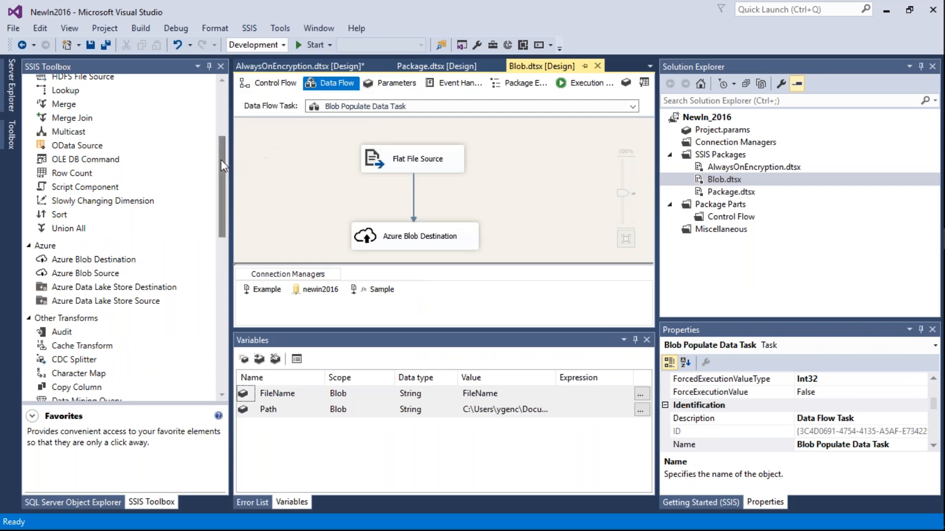
pyautogui.click(265, 89)
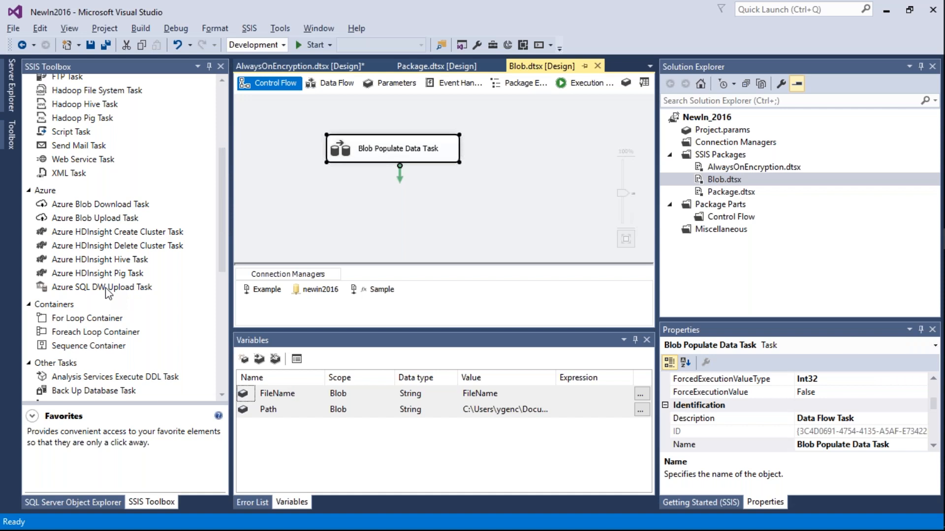
# Switch to the hhfiles container in the Azure portal and view the actions available for the Example.txt blob.
pyautogui.hotkey('alt', 'Tab')
pyautogui.hotkey('alt', 'Tab')
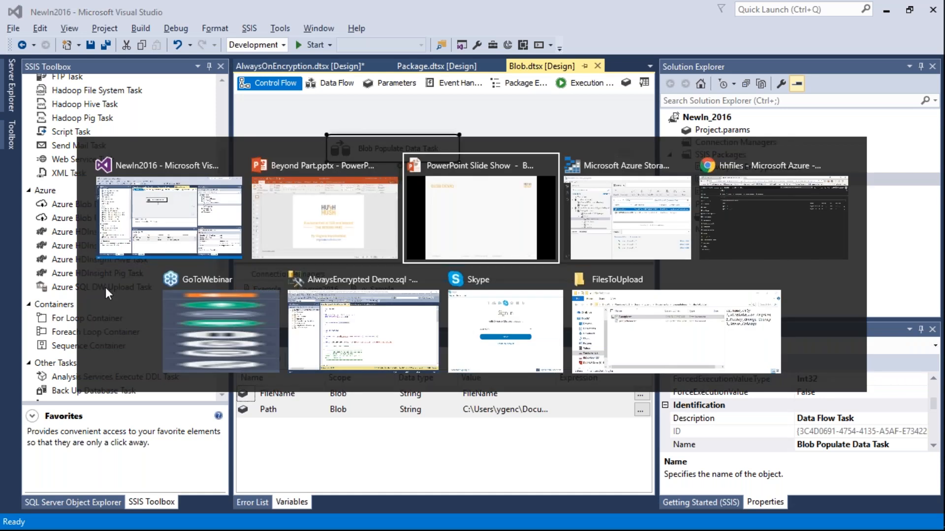
pyautogui.hotkey('alt', 'Tab')
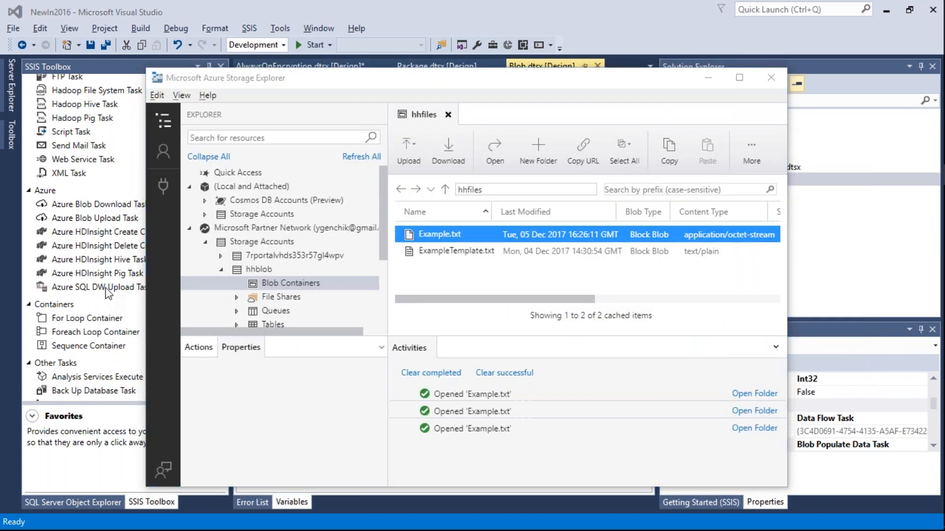
pyautogui.hotkey('alt', 'Tab')
pyautogui.hotkey('alt', 'Tab')
pyautogui.hotkey('alt', 'Tab')
pyautogui.hotkey('alt', 'Tab')
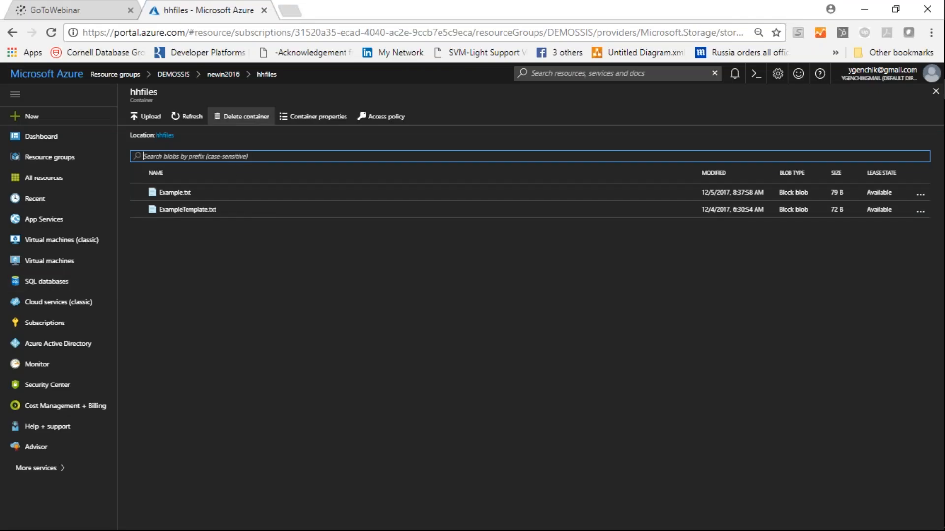
pyautogui.rightClick(205, 194)
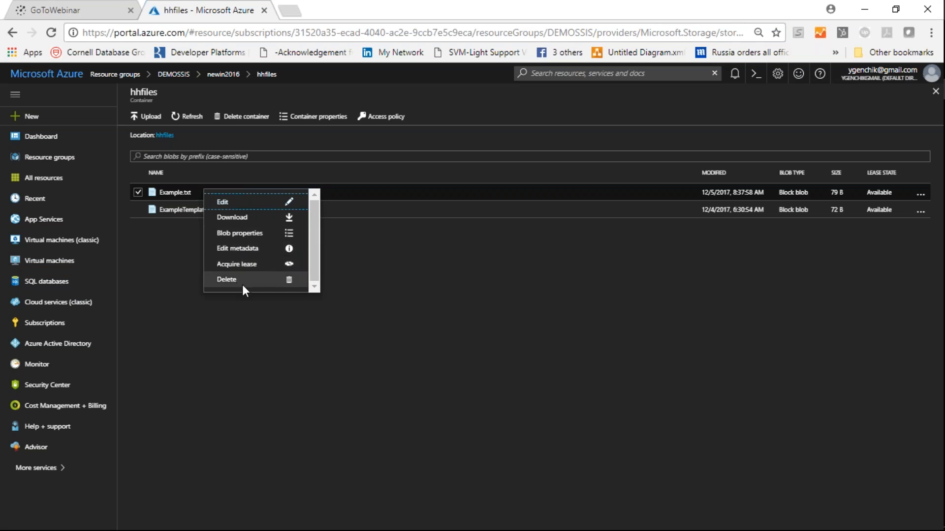
pyautogui.click(335, 280)
# Return to Visual Studio and open the data flow of the Blob Populate Data Task.
pyautogui.hotkey('alt', 'Tab')
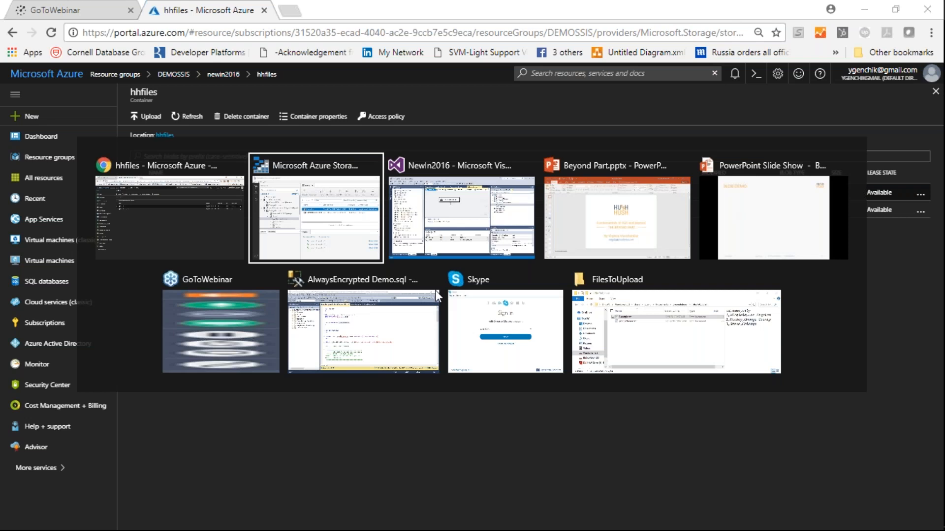
pyautogui.hotkey('alt', 'Tab')
pyautogui.hotkey('alt', 'Tab')
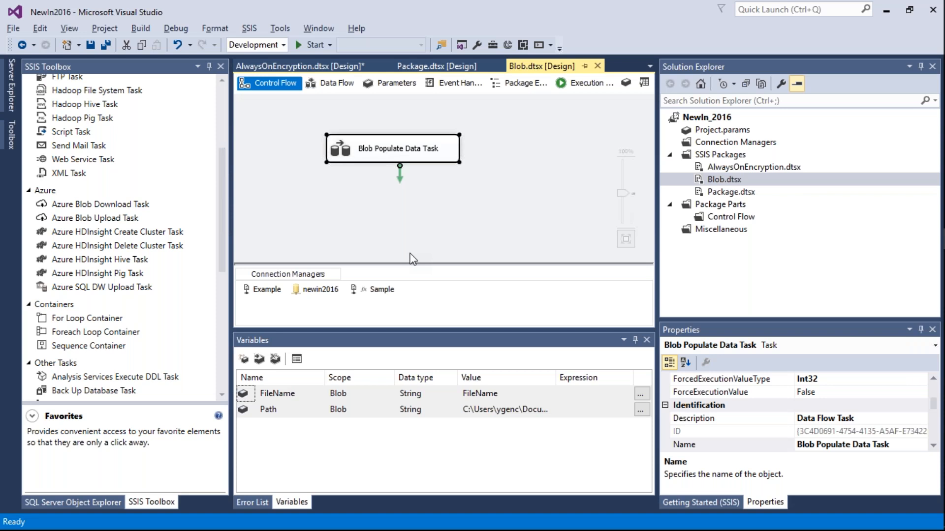
pyautogui.doubleClick(364, 153)
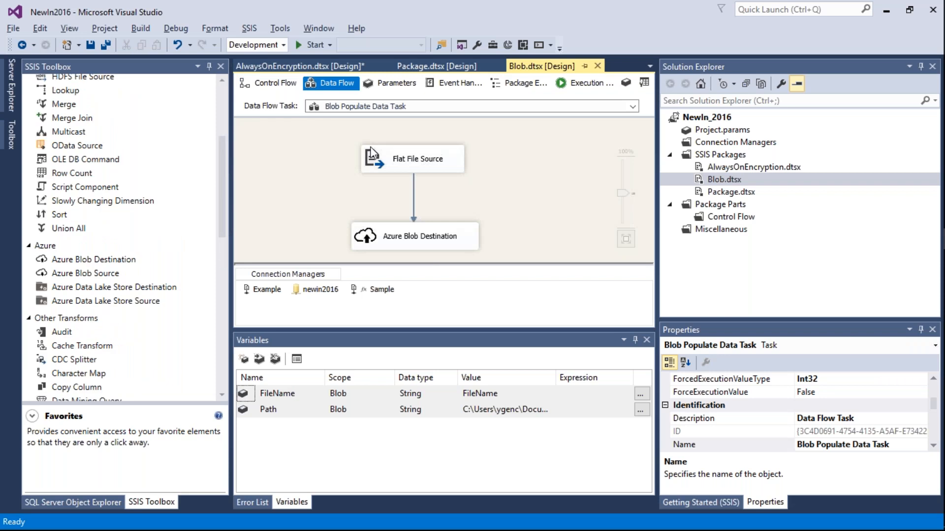
# Open the Flat File Source's settings, preview the sample data of the Example connection, and close the editor.
pyautogui.doubleClick(406, 156)
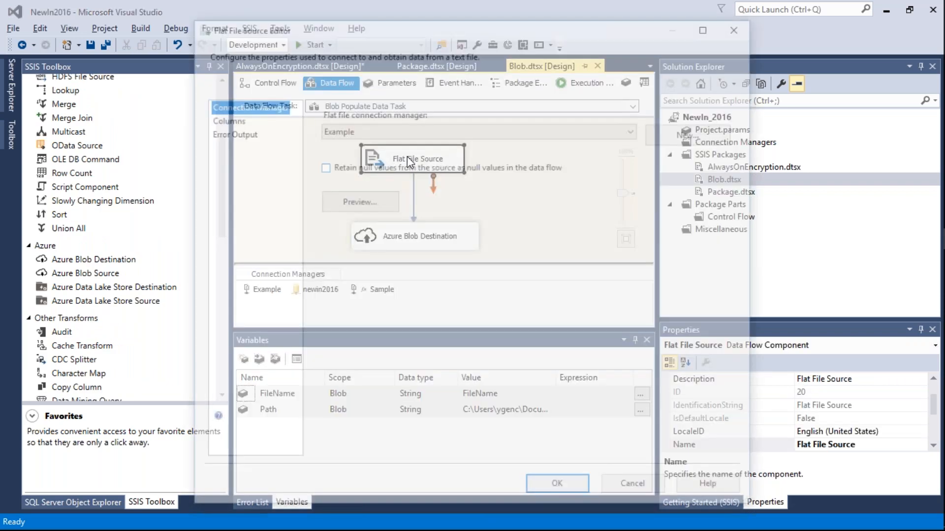
pyautogui.click(374, 204)
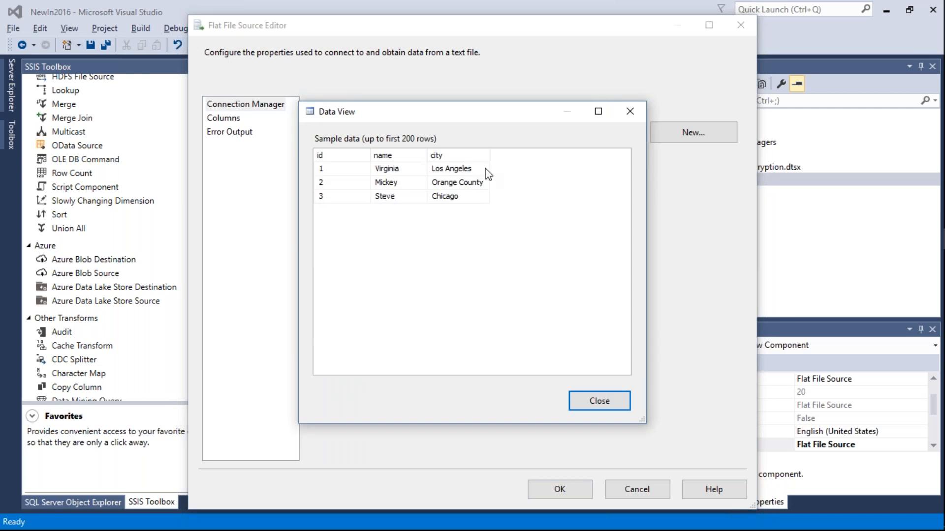
pyautogui.click(585, 403)
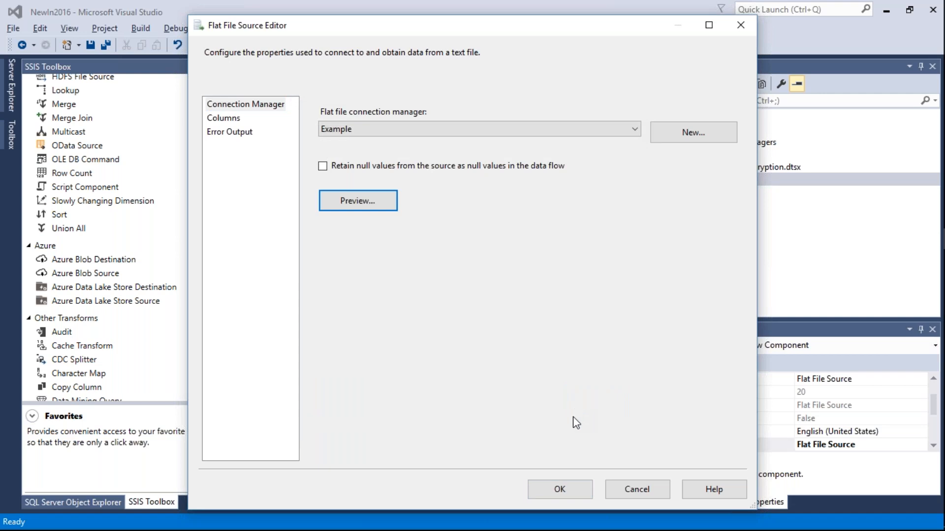
pyautogui.click(564, 494)
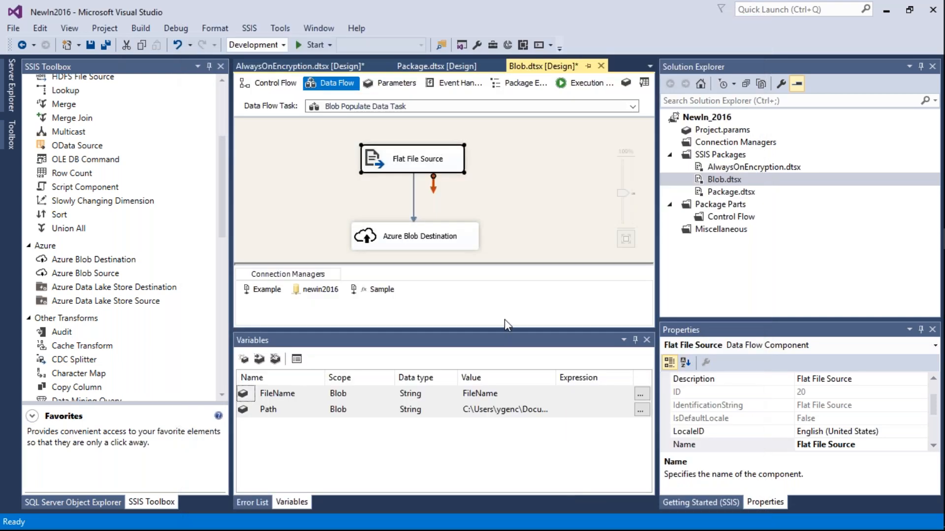
# Open the Azure Blob Destination's settings and review its location and format options, keeping the blob file format as Text.
pyautogui.click(389, 235)
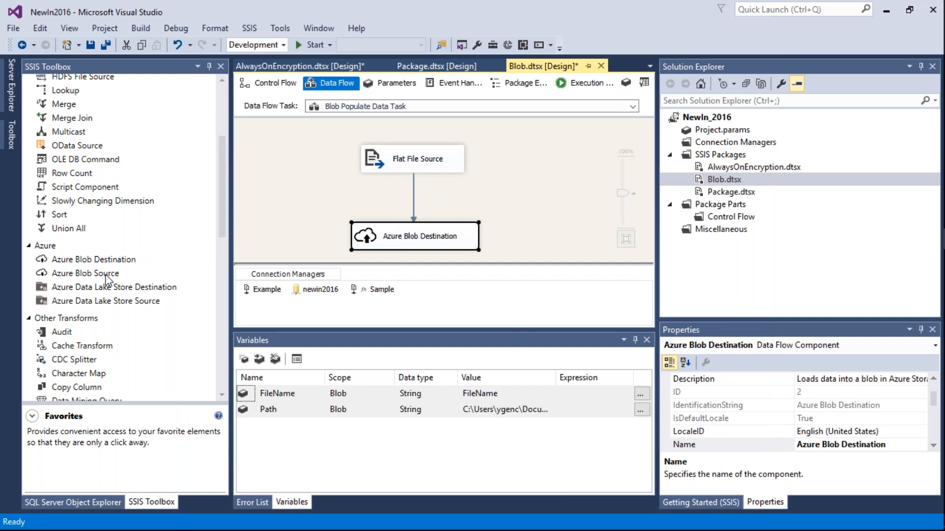
pyautogui.click(109, 259)
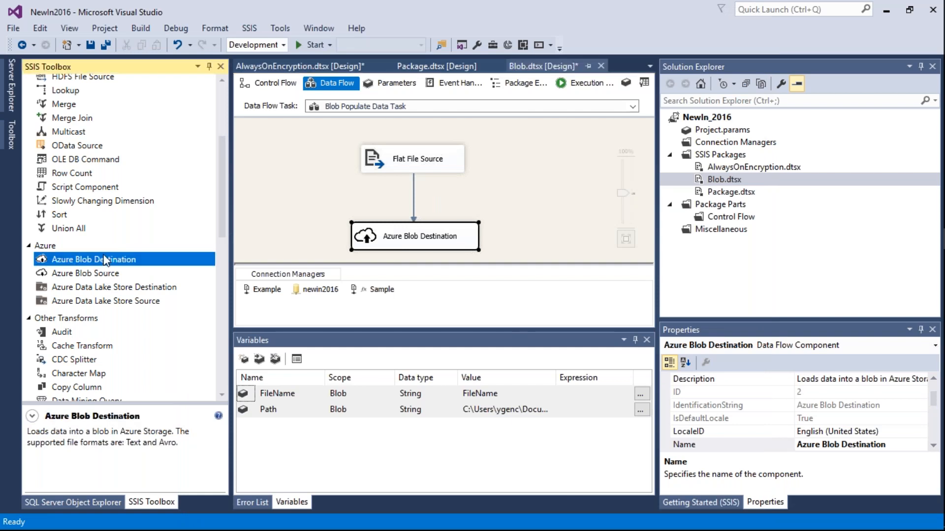
pyautogui.doubleClick(376, 236)
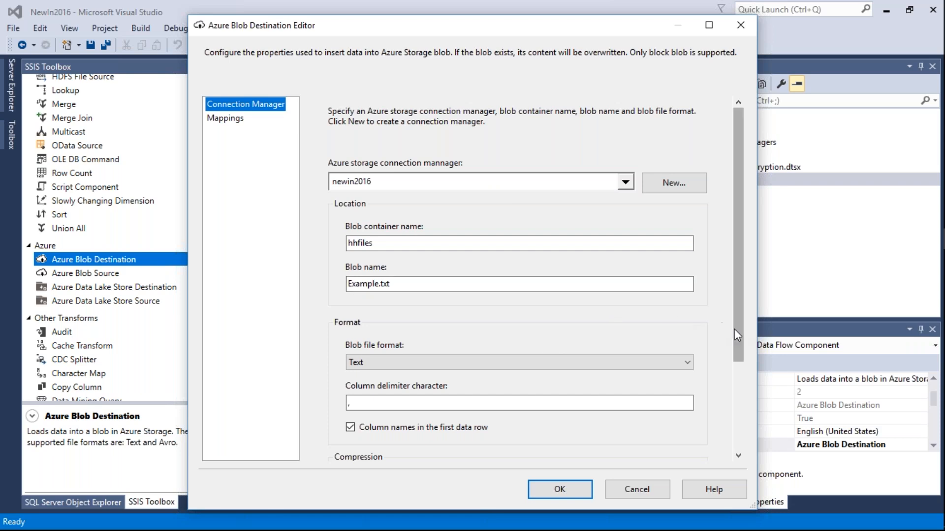
pyautogui.moveTo(736, 330); pyautogui.dragTo(742, 405)
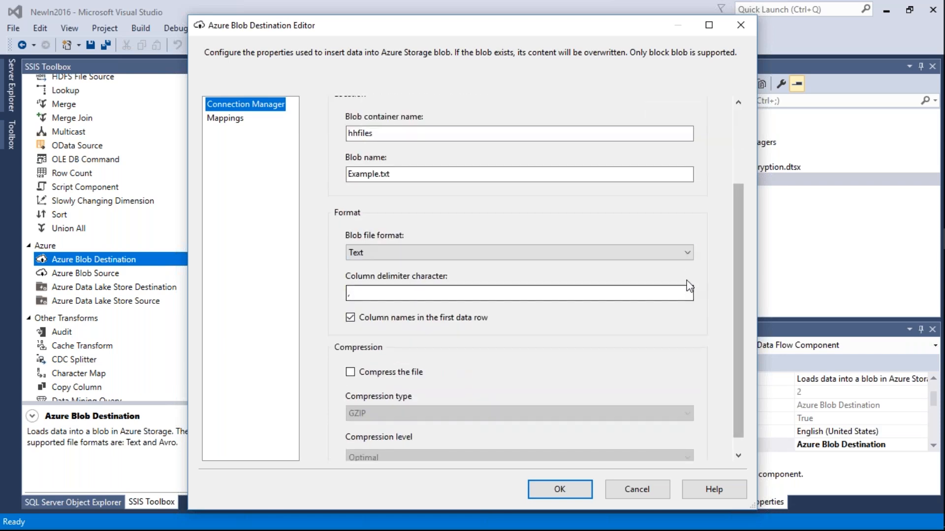
pyautogui.click(687, 253)
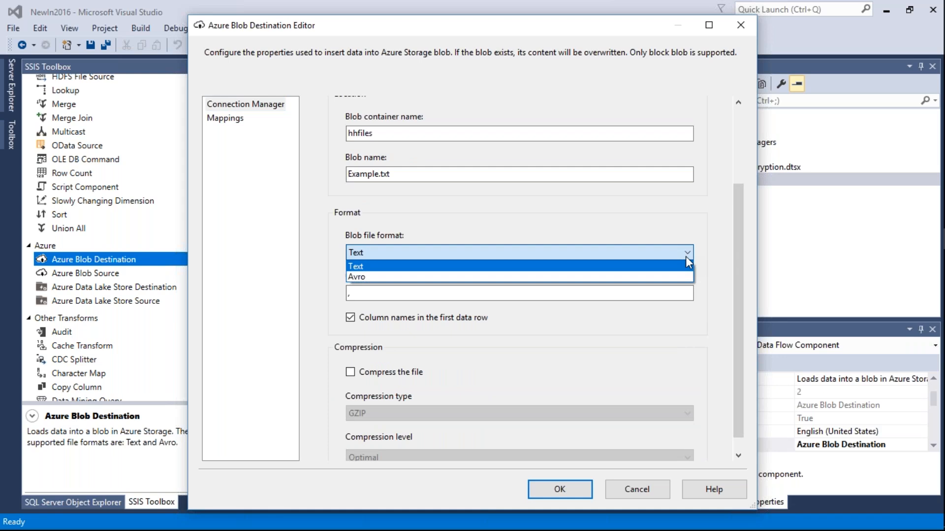
pyautogui.click(685, 264)
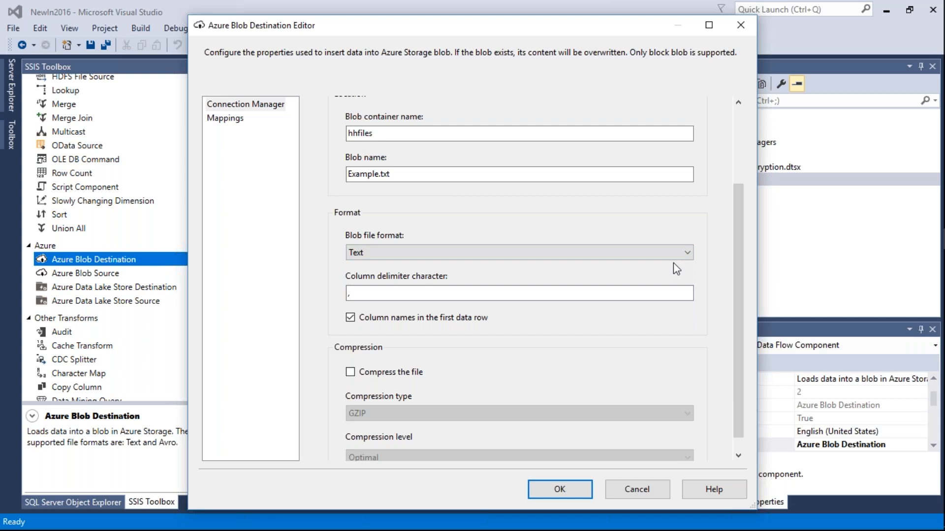
pyautogui.click(620, 295)
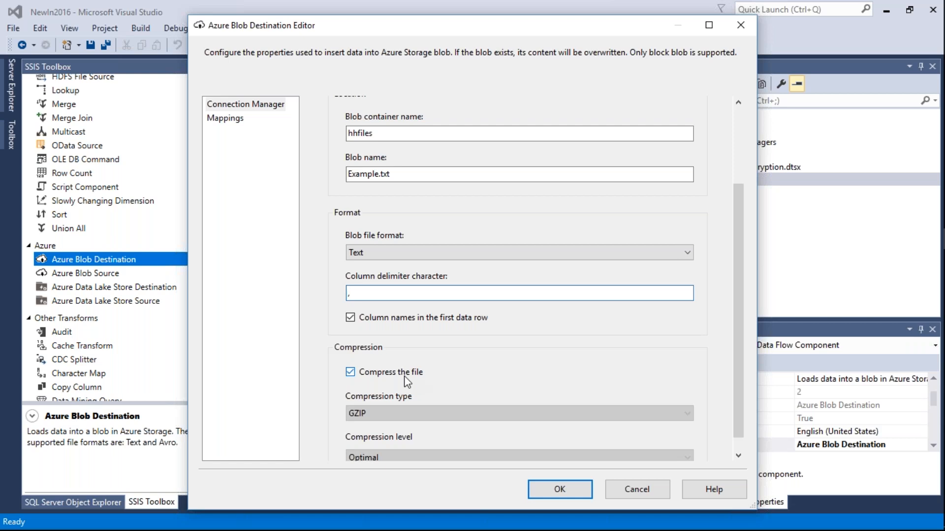
# Enable file compression for the blob destination to view the compression type and level options, and disable it again.
pyautogui.click(413, 382)
pyautogui.click(412, 408)
pyautogui.click(411, 408)
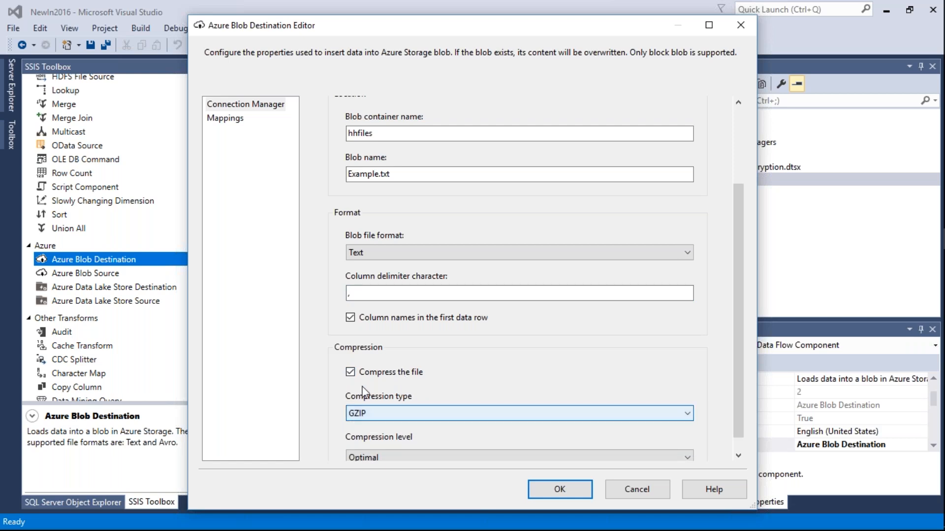
pyautogui.click(350, 373)
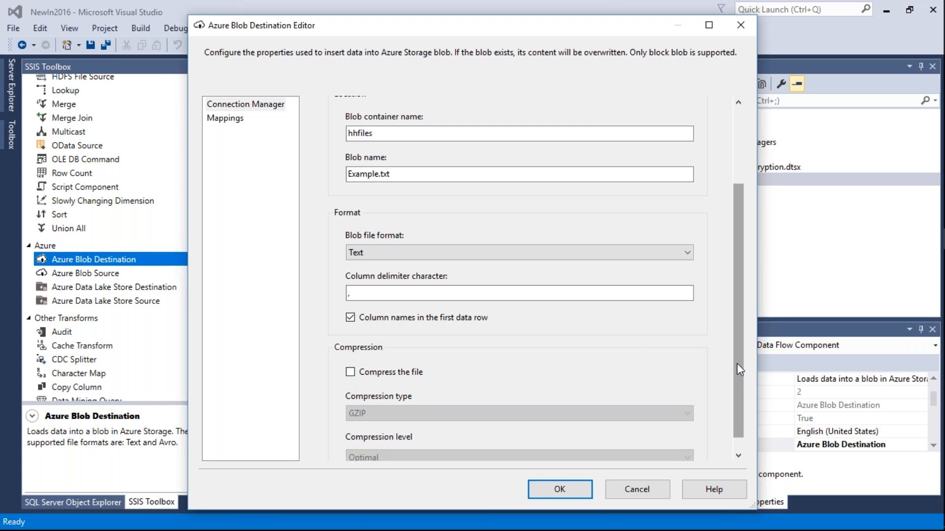
pyautogui.moveTo(736, 366); pyautogui.dragTo(738, 390)
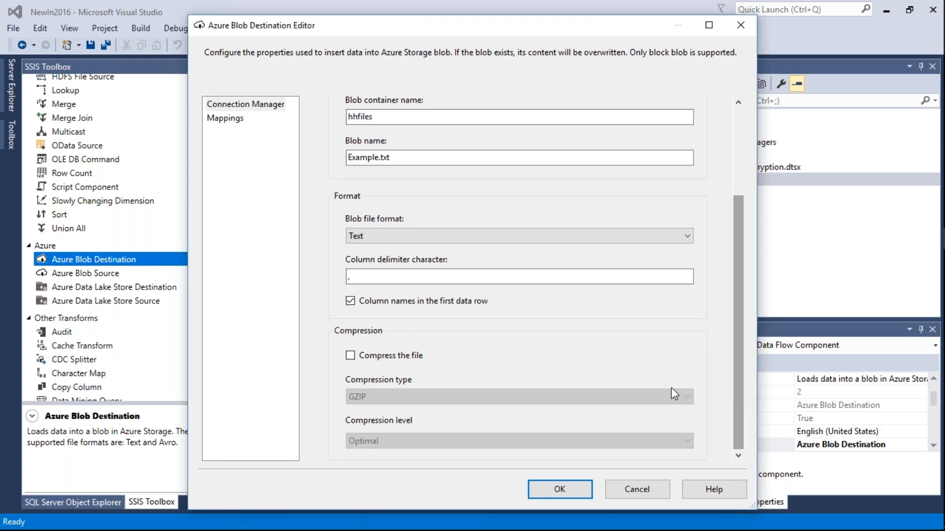
pyautogui.click(350, 355)
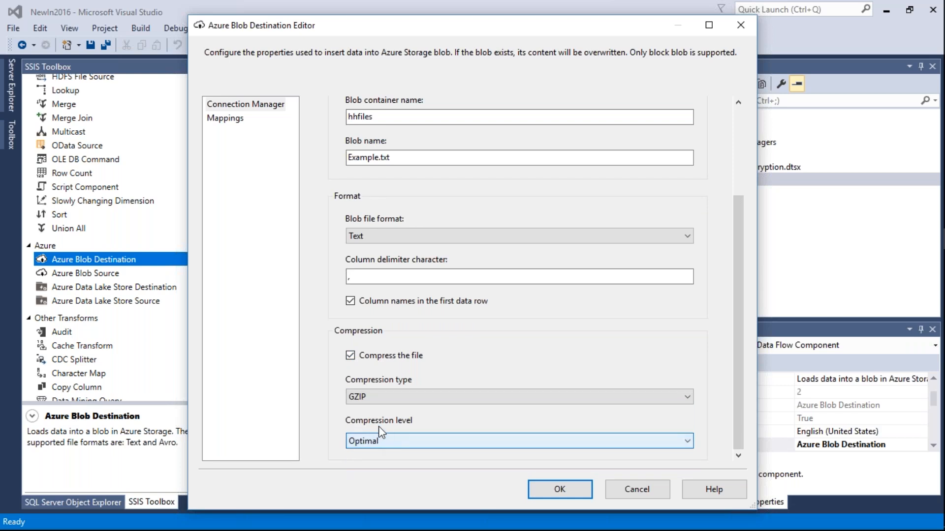
pyautogui.click(350, 355)
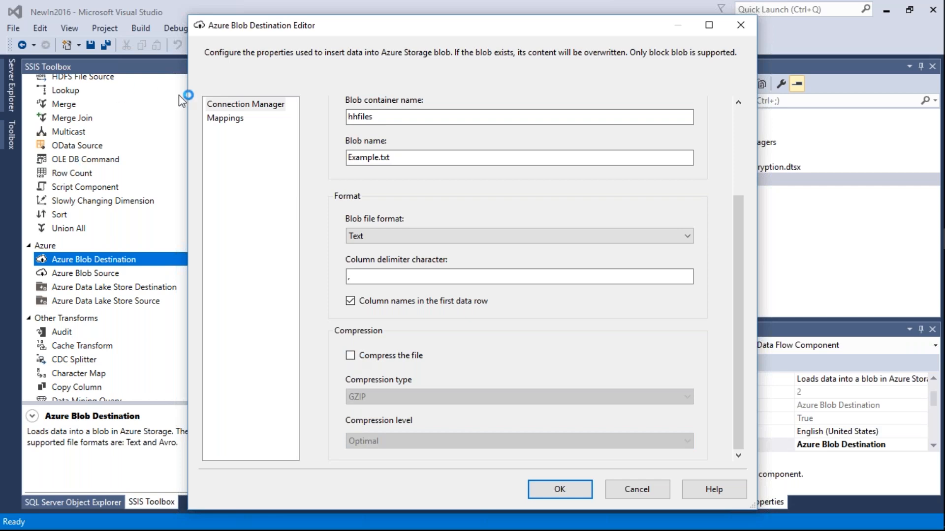
# Review the Azure Blob Destination's column mappings, accepting its settings, and snooze the Windows feature update reminder for 3 days.
pyautogui.click(223, 119)
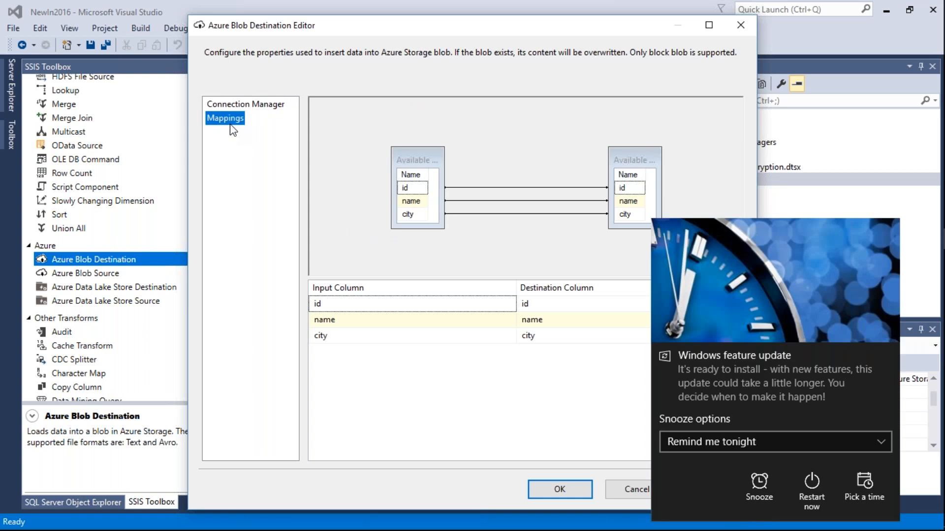
pyautogui.click(705, 437)
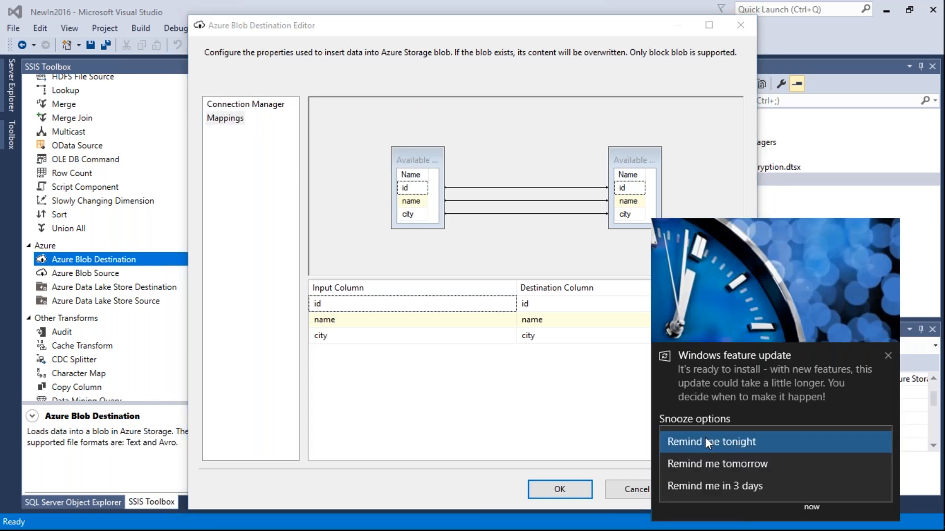
pyautogui.click(708, 483)
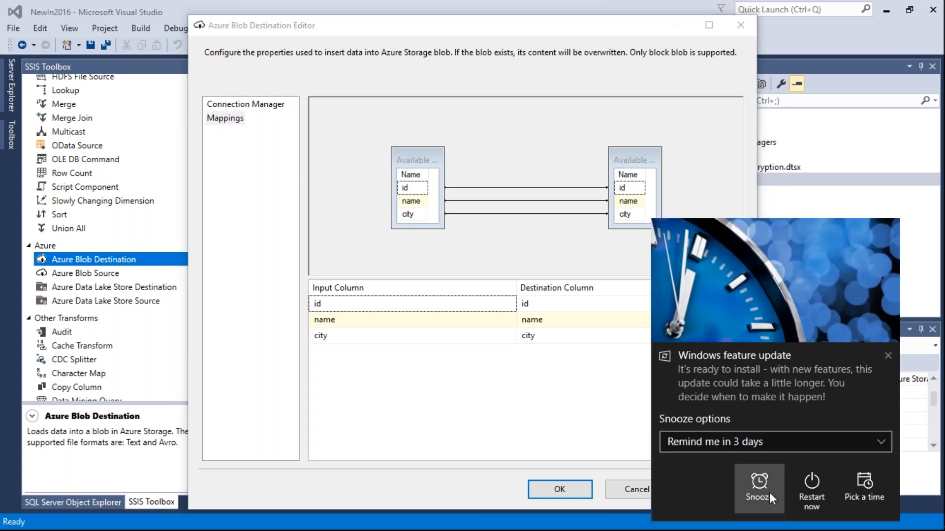
pyautogui.click(769, 492)
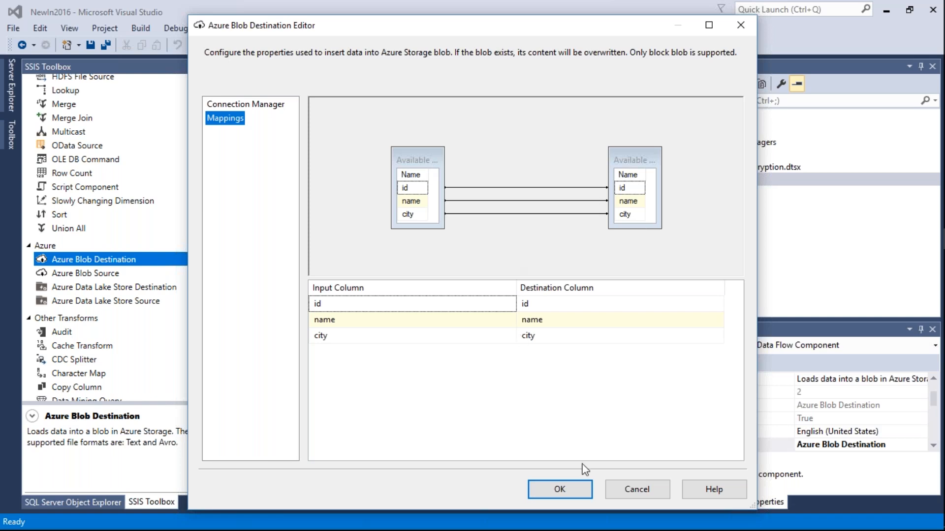
pyautogui.click(559, 489)
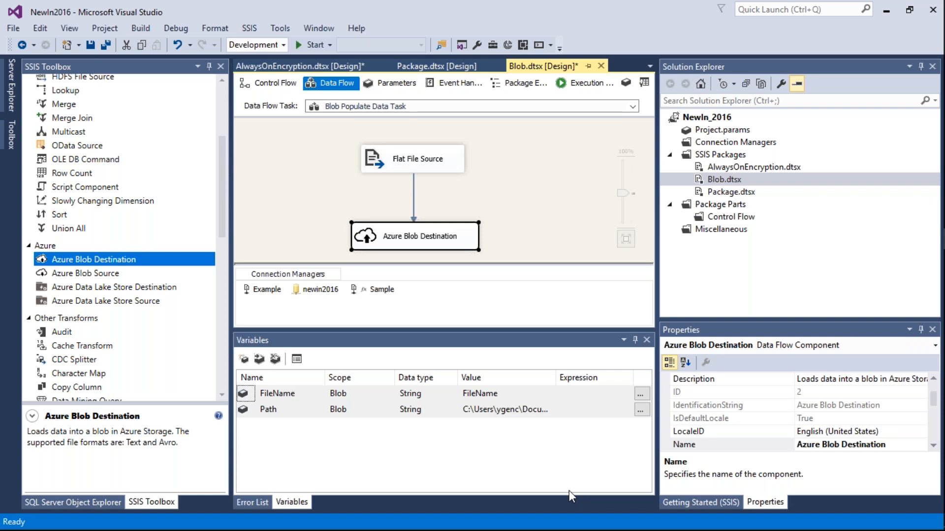
# Open the newin2016 connection manager and examine its Azure account settings, including the storage account name.
pyautogui.click(320, 291)
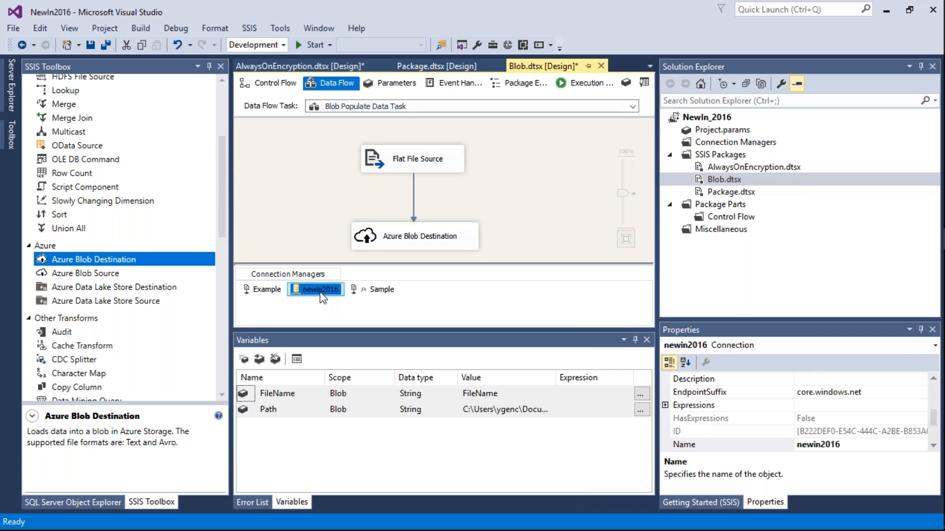
pyautogui.doubleClick(320, 294)
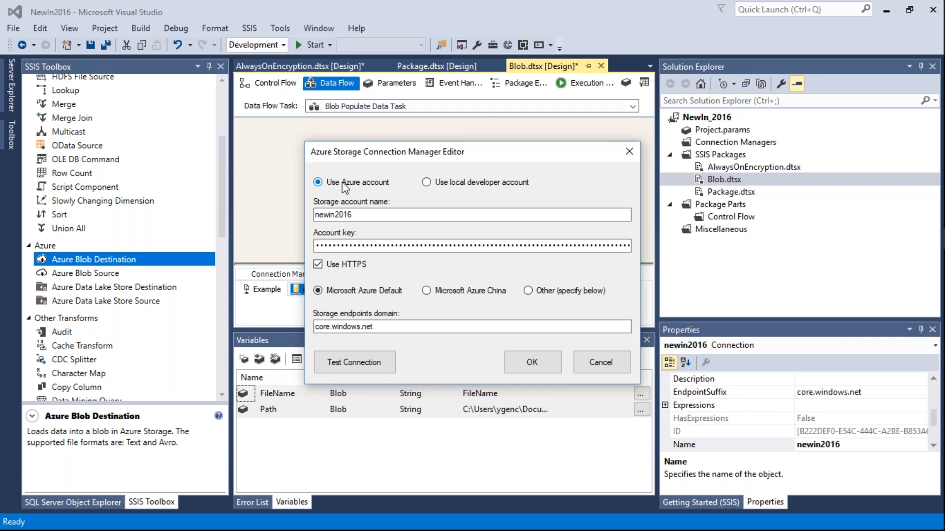
pyautogui.click(362, 215)
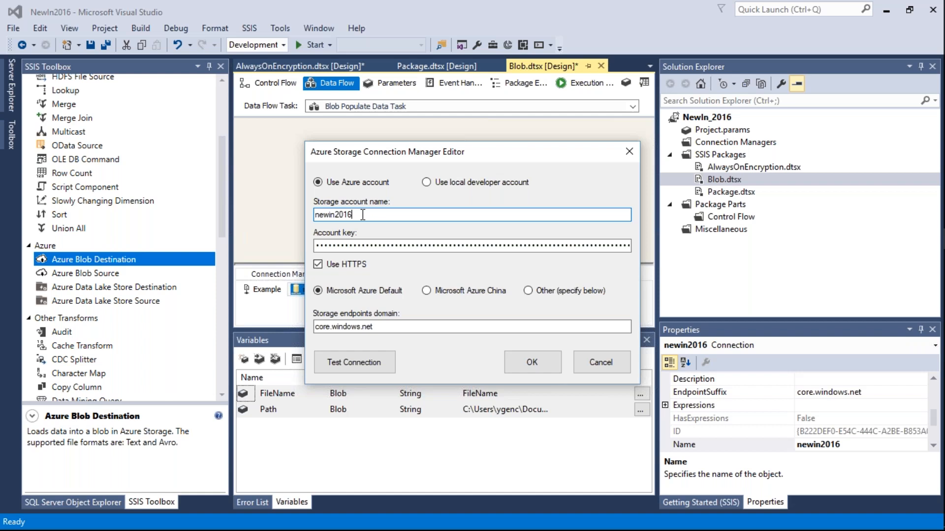
# Switch to the Azure portal and go from the hhfiles container to the newin2016 storage account.
pyautogui.hotkey('alt', 'Tab')
pyautogui.hotkey('alt', 'Tab')
pyautogui.hotkey('alt', 'Tab')
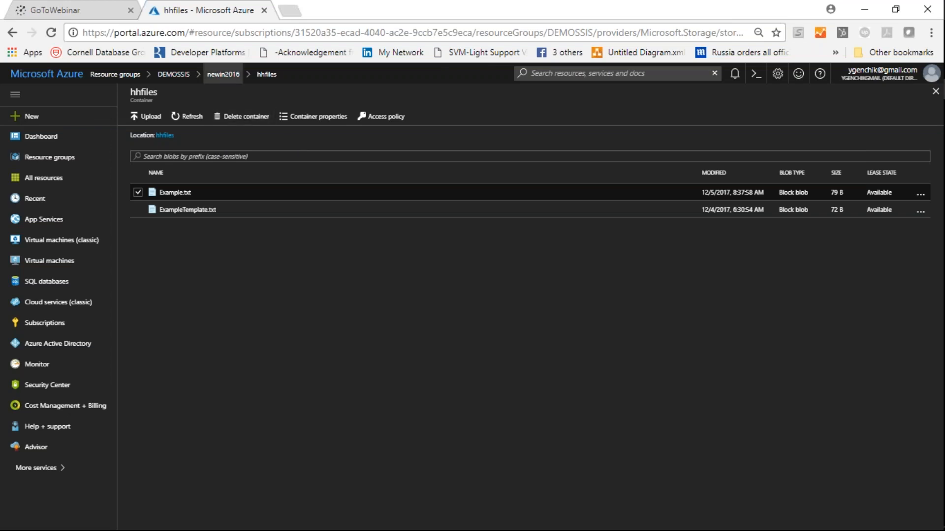
pyautogui.click(223, 75)
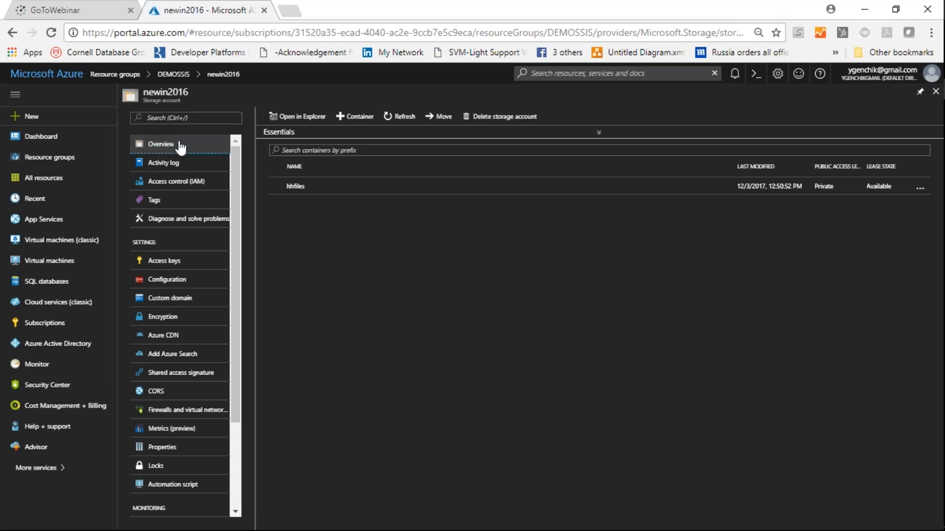
# Examine the properties of the Example.txt blob in the hhfiles container and return to the newin2016 storage account.
pyautogui.click(213, 78)
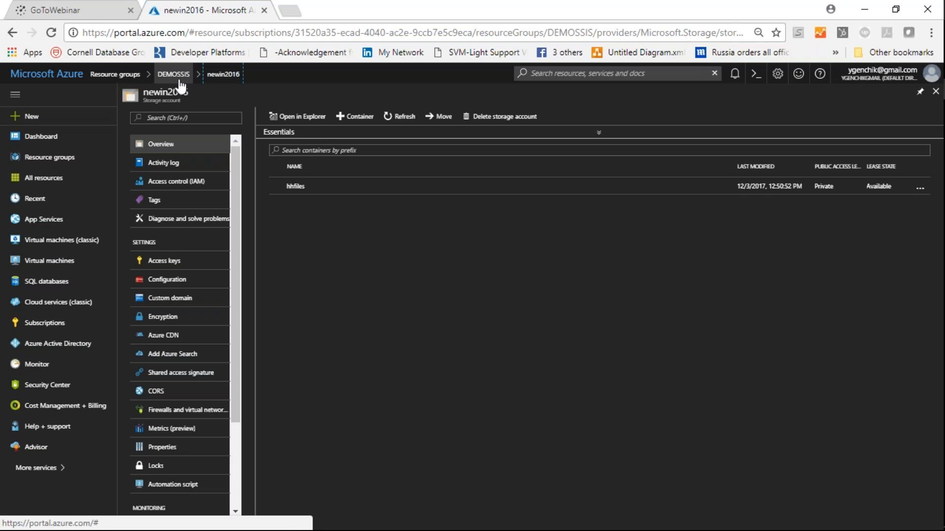
pyautogui.click(162, 148)
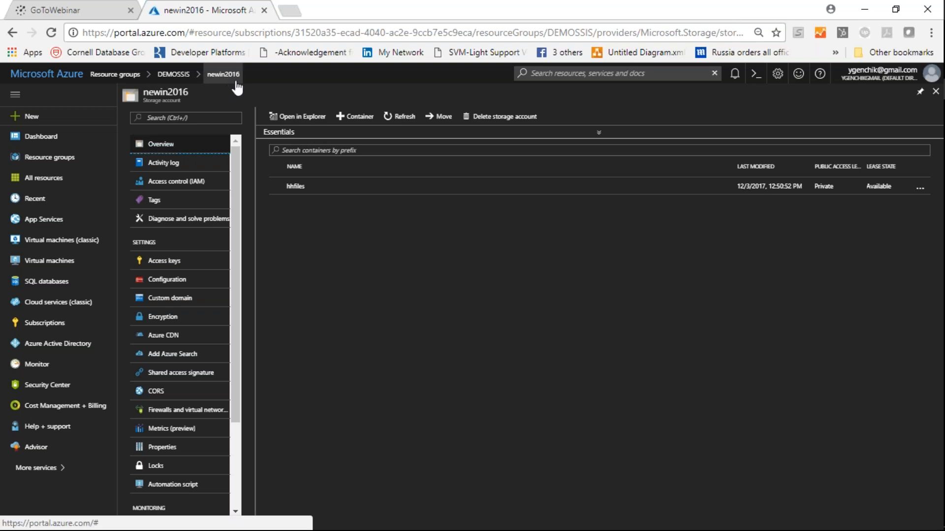
pyautogui.click(299, 195)
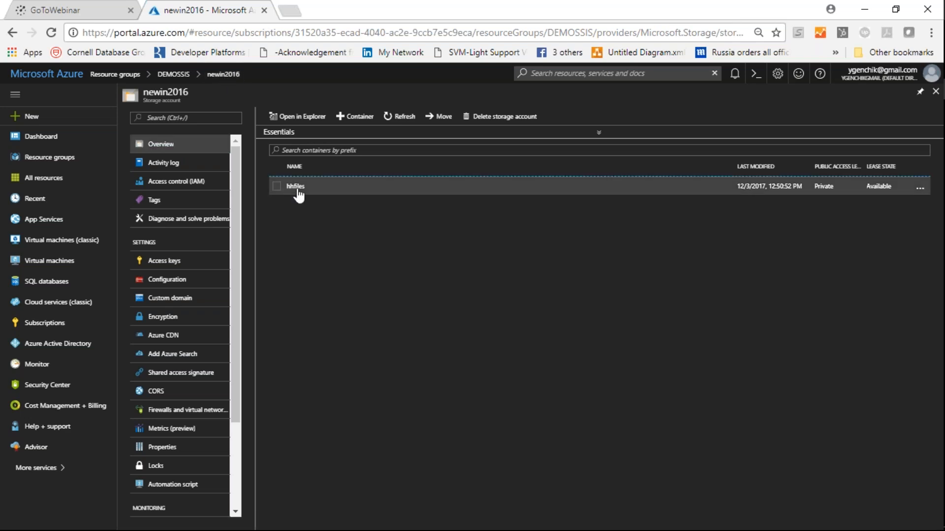
pyautogui.click(297, 194)
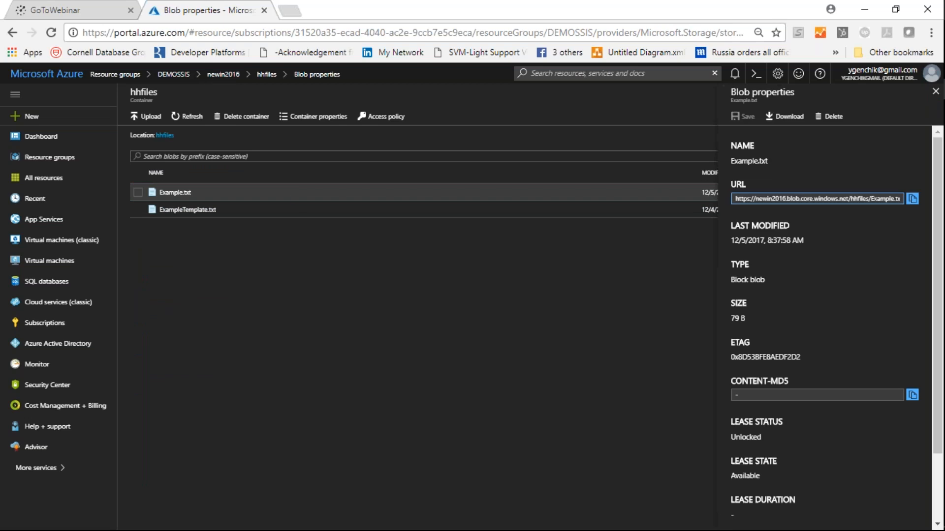
pyautogui.click(223, 73)
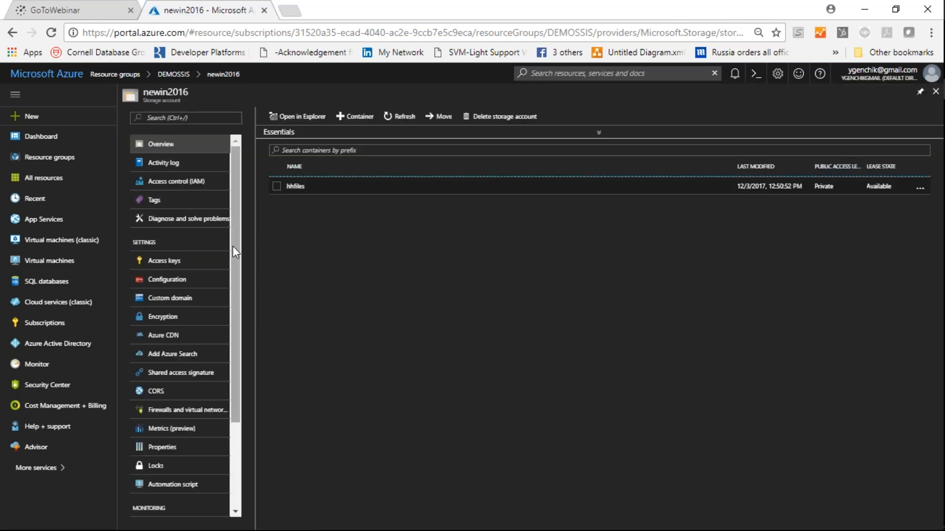
# Copy the key1 access key of the newin2016 storage account and enter it as the account key in the Visual Studio connection manager.
pyautogui.moveTo(232, 287); pyautogui.dragTo(232, 289)
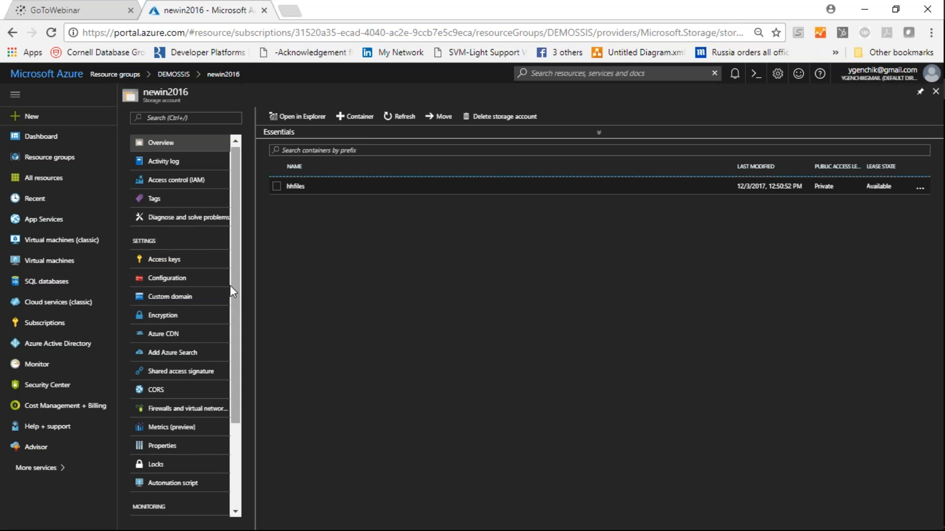
pyautogui.click(197, 264)
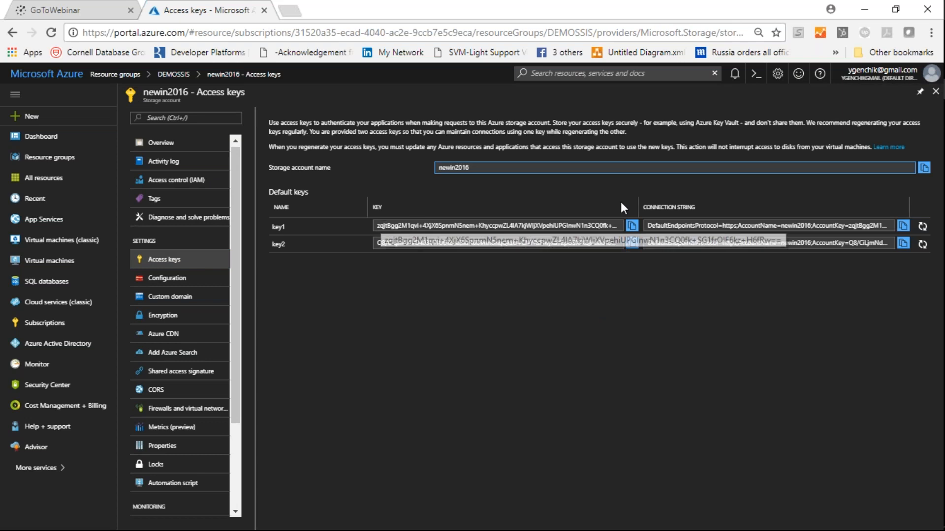
pyautogui.click(632, 226)
pyautogui.hotkey('alt', 'Tab')
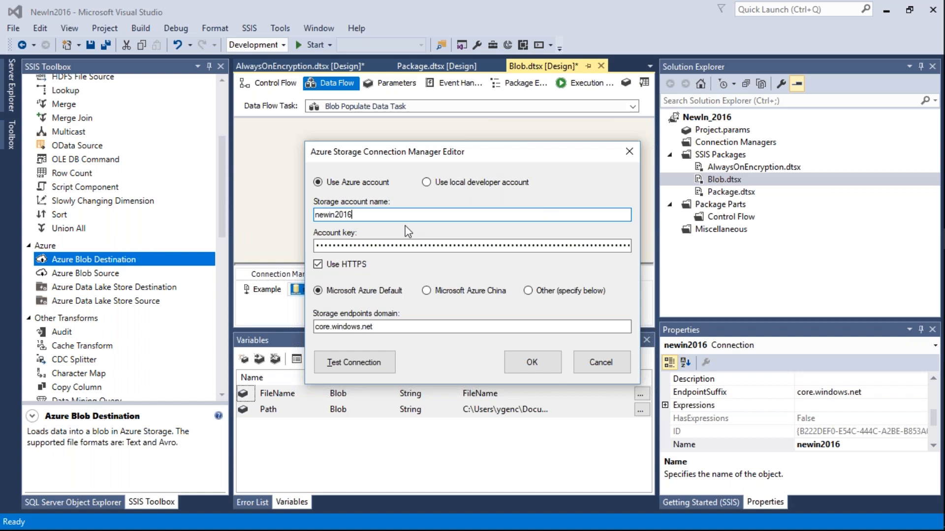
pyautogui.click(403, 245)
pyautogui.hotkey('ctrl', 'v')
# View the Other endpoint option, restore Microsoft Azure Default, and examine the core.windows.net storage endpoints domain.
pyautogui.click(527, 291)
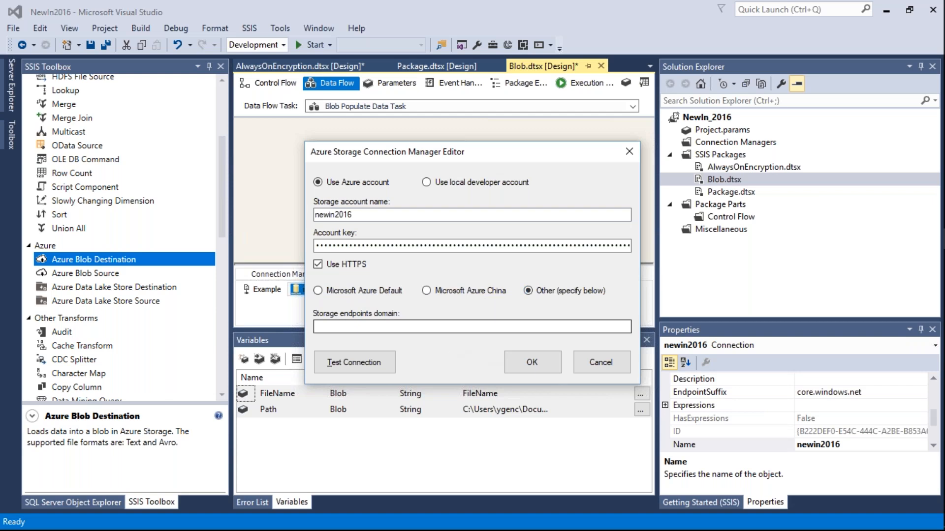
pyautogui.click(318, 291)
pyautogui.moveTo(385, 327); pyautogui.dragTo(300, 321)
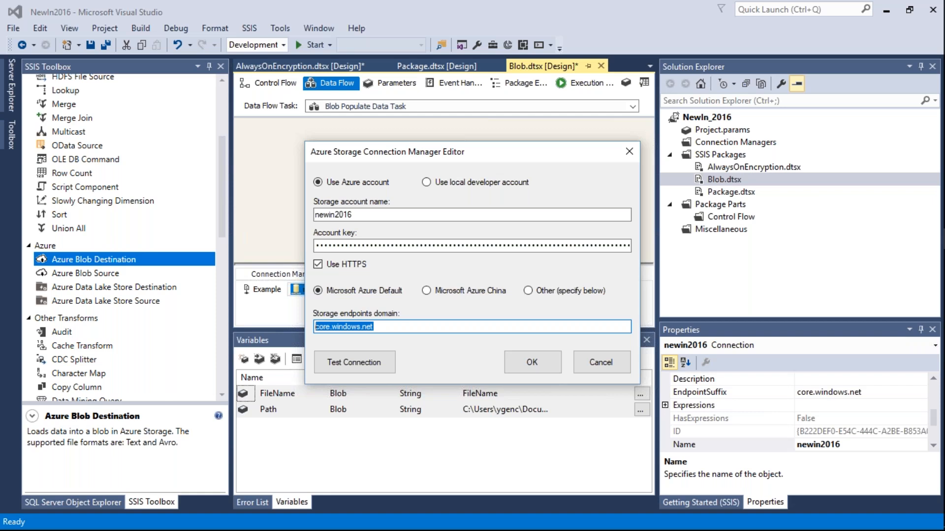
# Test the newin2016 storage connection and accept the connection manager settings.
pyautogui.click(389, 363)
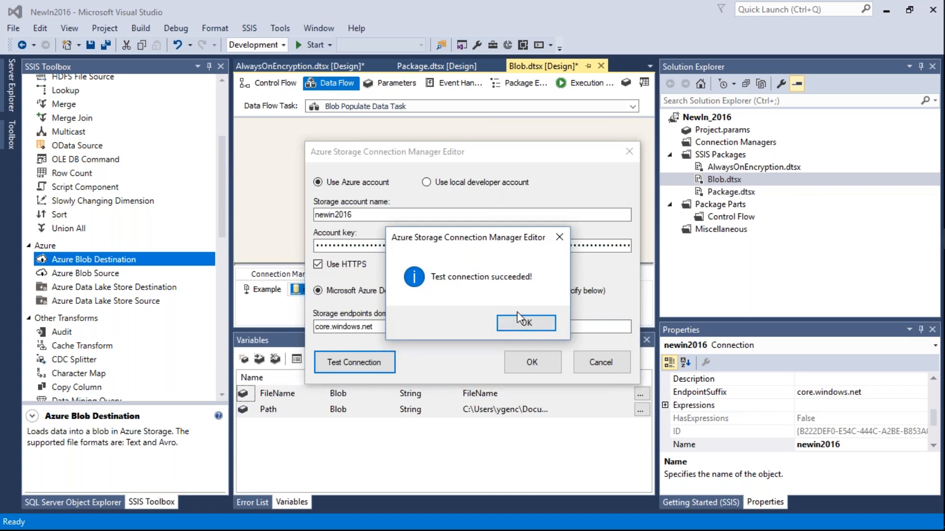
pyautogui.click(544, 328)
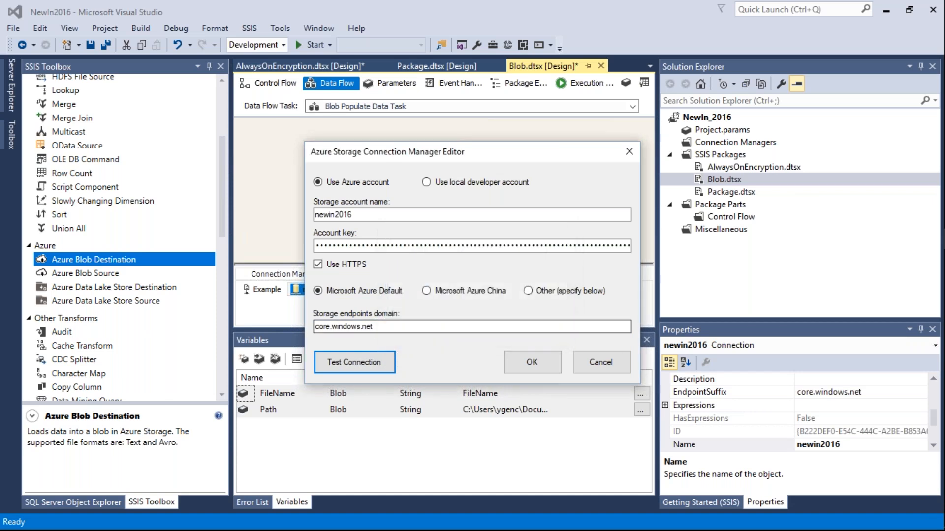
pyautogui.click(532, 368)
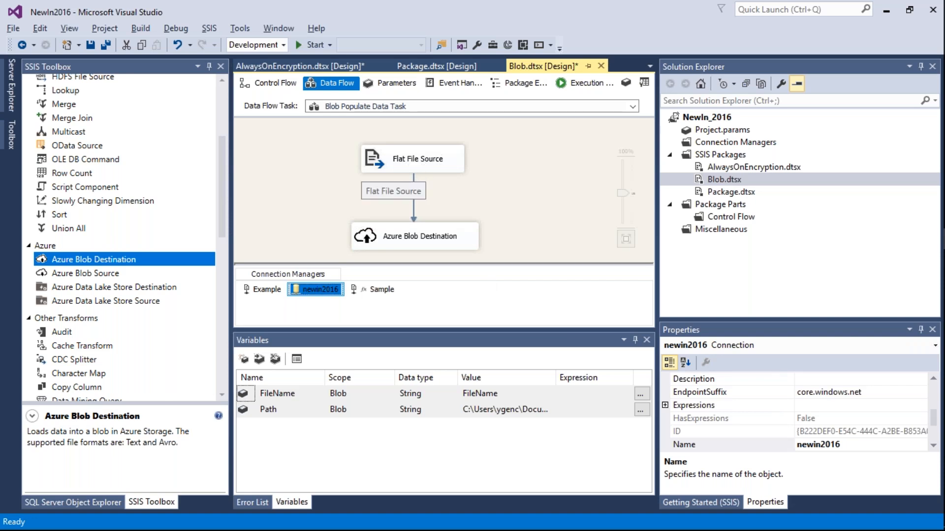
# Switch to the FilesToUpload folder in File Explorer and open Example.txt in Notepad.
pyautogui.hotkey('alt', 'Tab')
pyautogui.hotkey('alt', 'Tab')
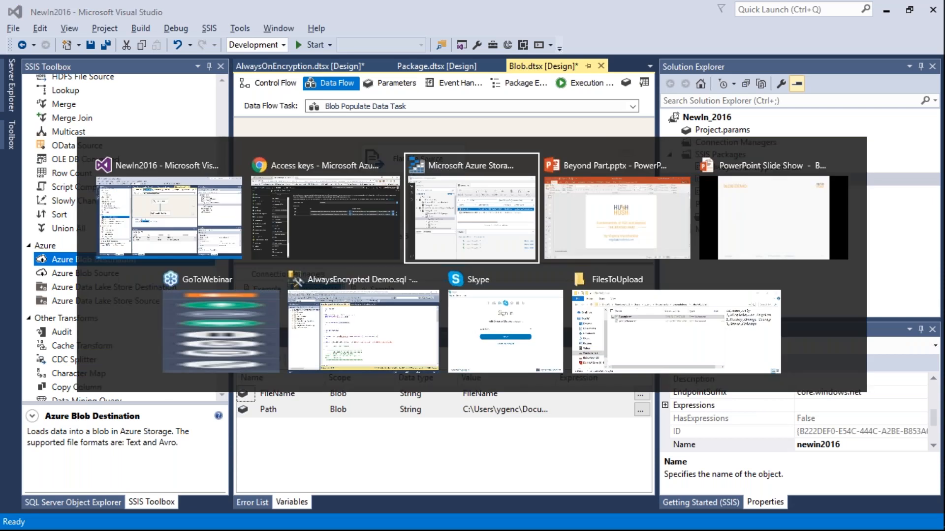
pyautogui.hotkey('alt', 'Tab')
pyautogui.hotkey('alt', 'Tab')
pyautogui.hotkey('alt', 'Tab')
pyautogui.hotkey('alt', 'Tab')
pyautogui.hotkey('alt', 'Tab')
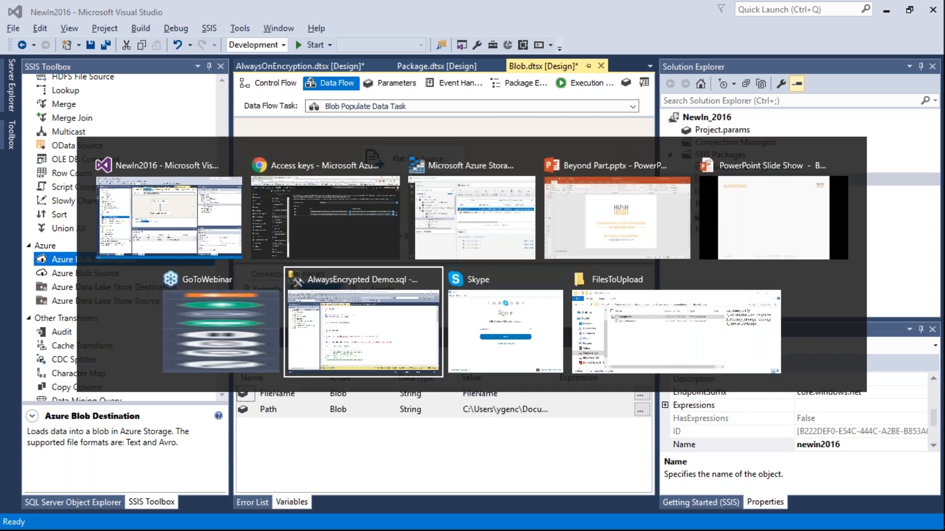
pyautogui.hotkey('alt', 'Tab')
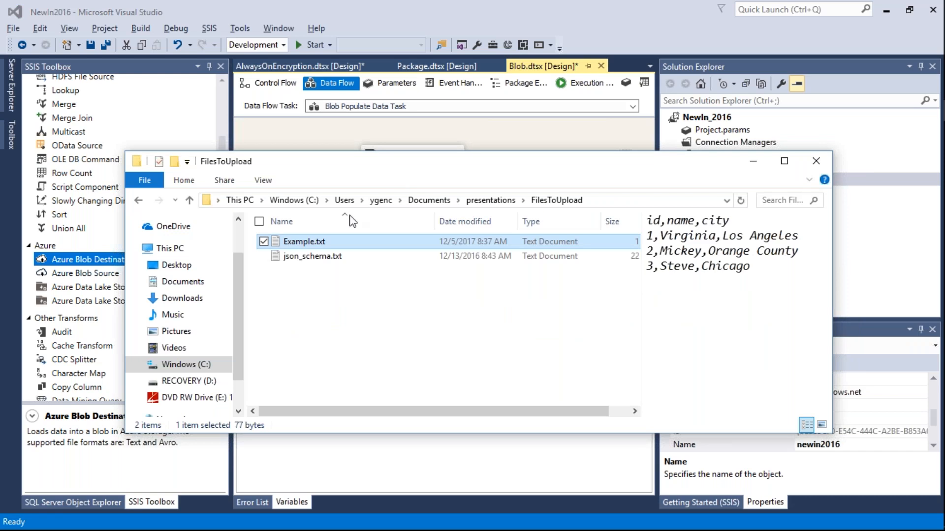
pyautogui.doubleClick(315, 242)
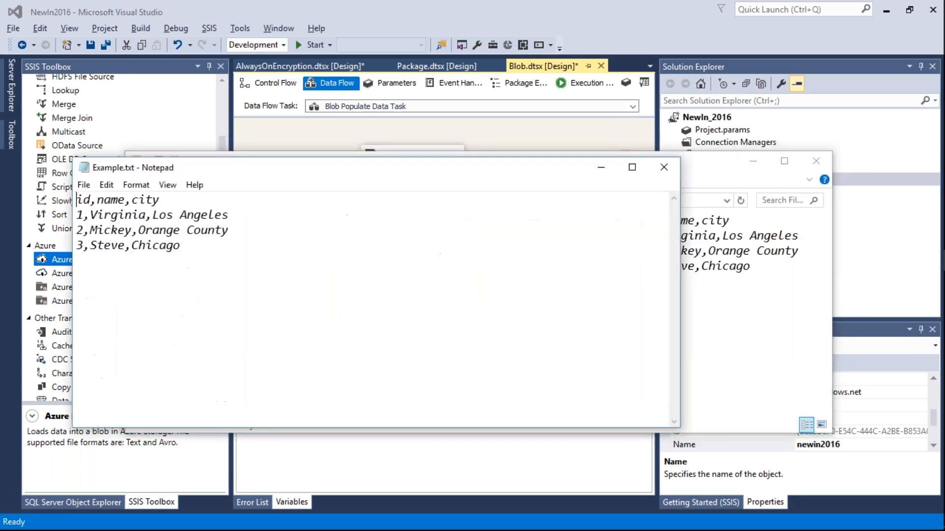
# Shorten the city values in Example.txt to Los Ang, Orange Cou and Chi, save it, and close the file and its folder view.
pyautogui.click(276, 223)
pyautogui.click(260, 214)
pyautogui.write('\\\\')
pyautogui.press('BackSpace')
pyautogui.press('BackSpace')
pyautogui.press('BackSpace')
pyautogui.press('BackSpace')
pyautogui.press('BackSpace')
pyautogui.press('BackSpace')
pyautogui.click(252, 224)
pyautogui.press('BackSpace')
pyautogui.press('BackSpace')
pyautogui.press('BackSpace')
pyautogui.click(198, 251)
pyautogui.press('BackSpace')
pyautogui.press('BackSpace')
pyautogui.press('BackSpace')
pyautogui.press('BackSpace')
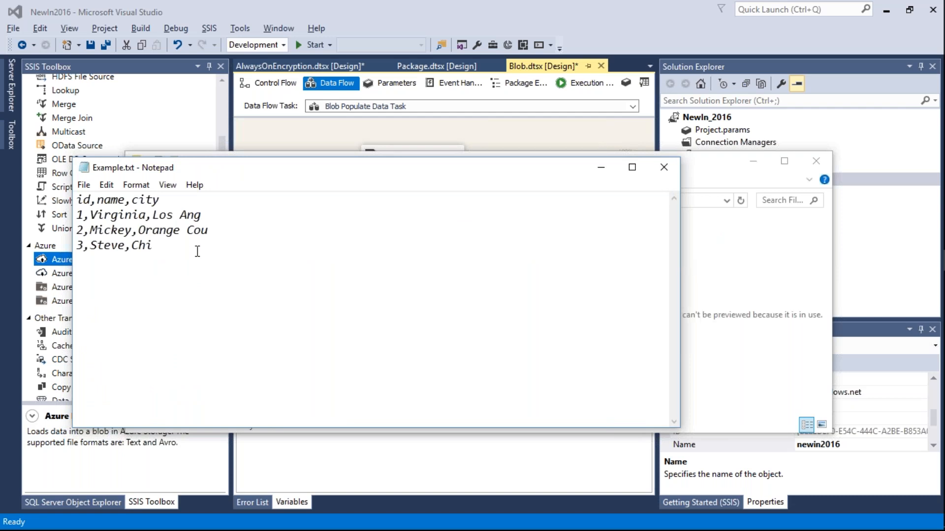
pyautogui.hotkey('ctrl', 's')
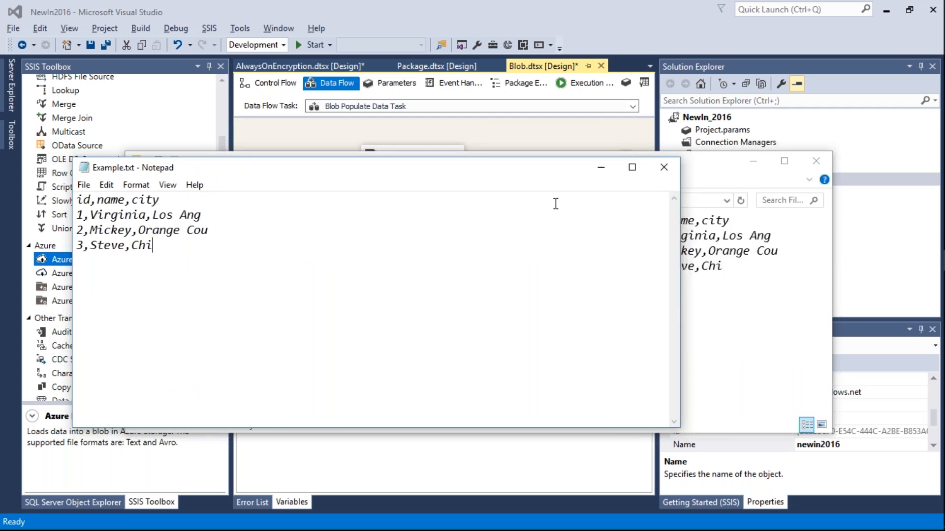
pyautogui.click(664, 167)
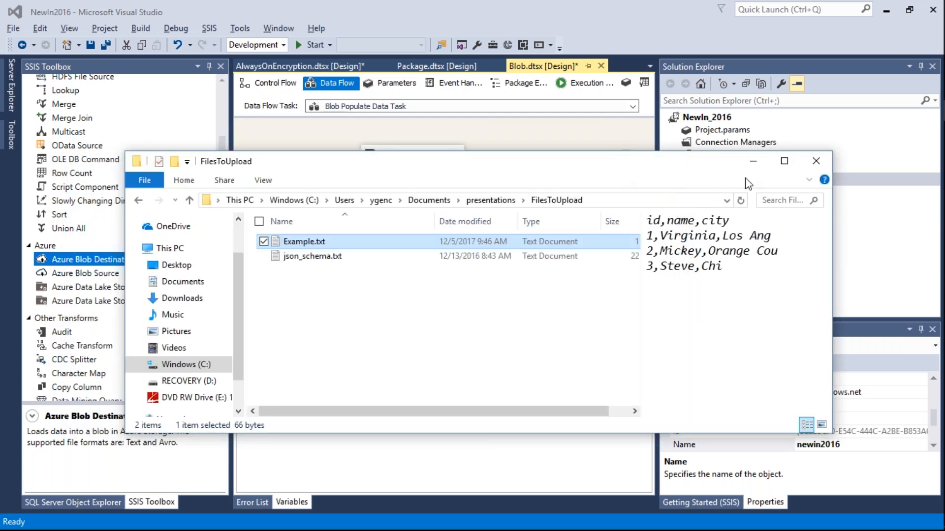
pyautogui.click(754, 165)
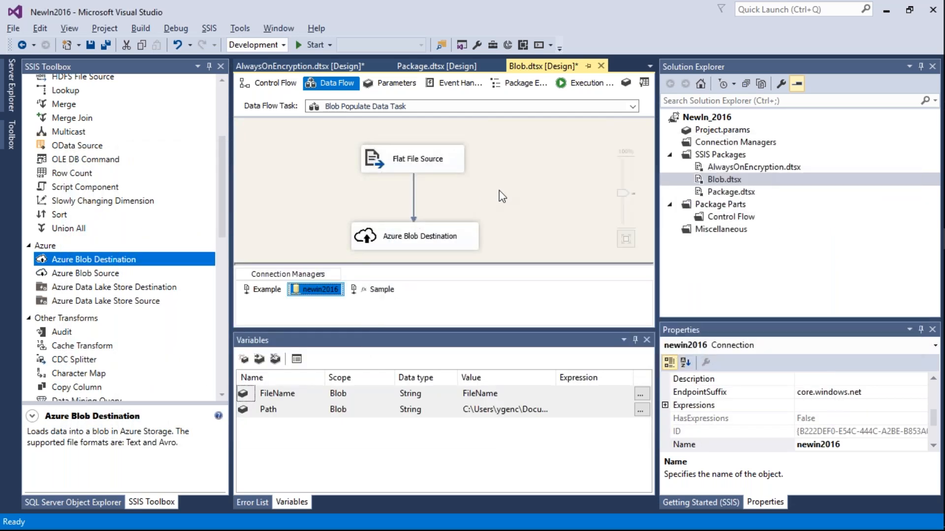
# Execute the Blob.dtsx package from the project's SSIS packages.
pyautogui.click(715, 179)
pyautogui.rightClick(715, 179)
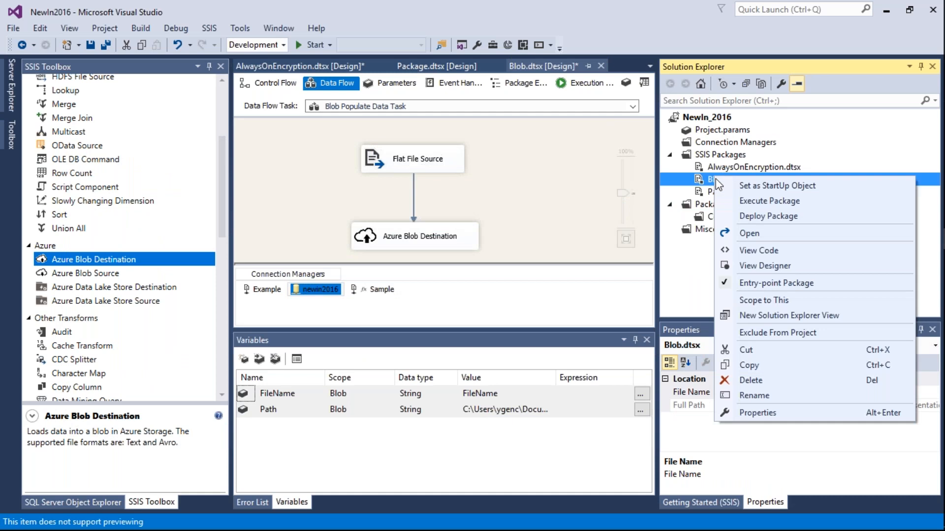
pyautogui.click(761, 201)
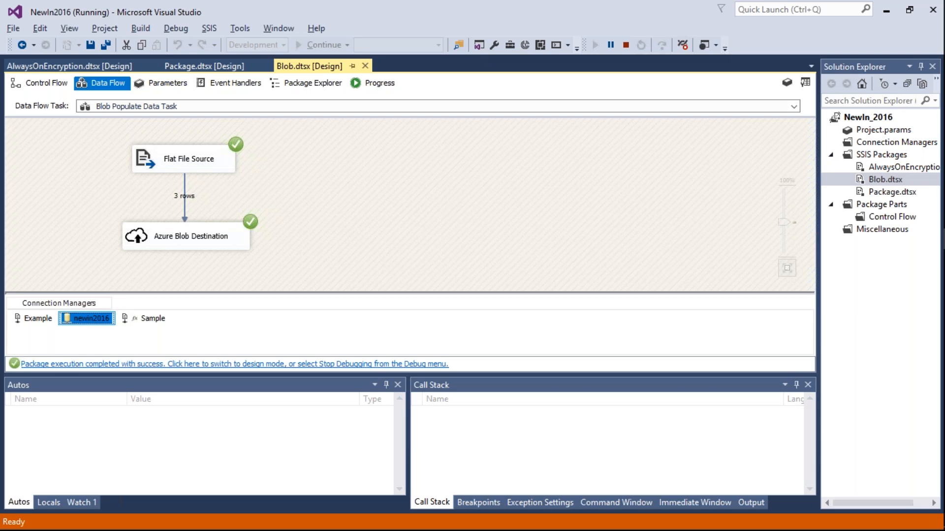
# Switch to Microsoft Azure Storage Explorer and open Example.txt from hhfiles to check its uploaded city values, closing it after review.
pyautogui.hotkey('alt', 'Tab')
pyautogui.hotkey('alt', 'Tab')
pyautogui.hotkey('alt', 'Tab')
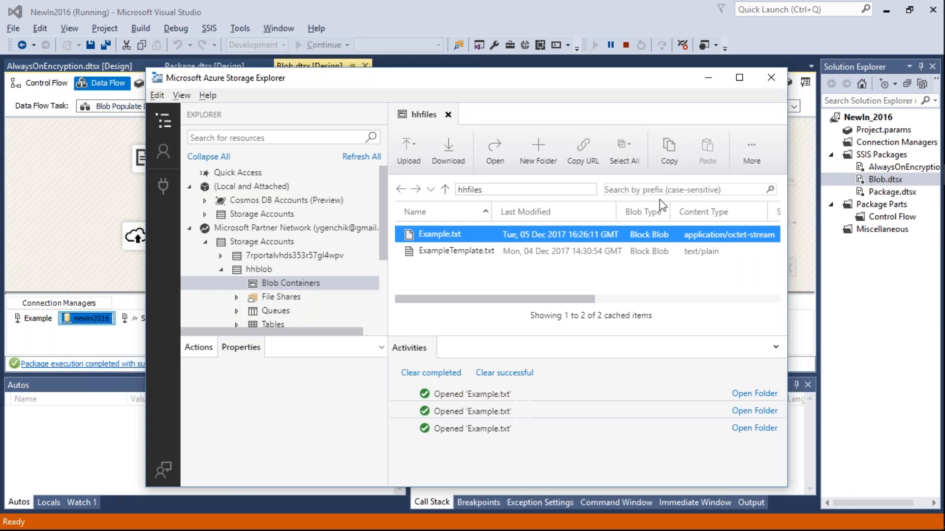
pyautogui.doubleClick(433, 235)
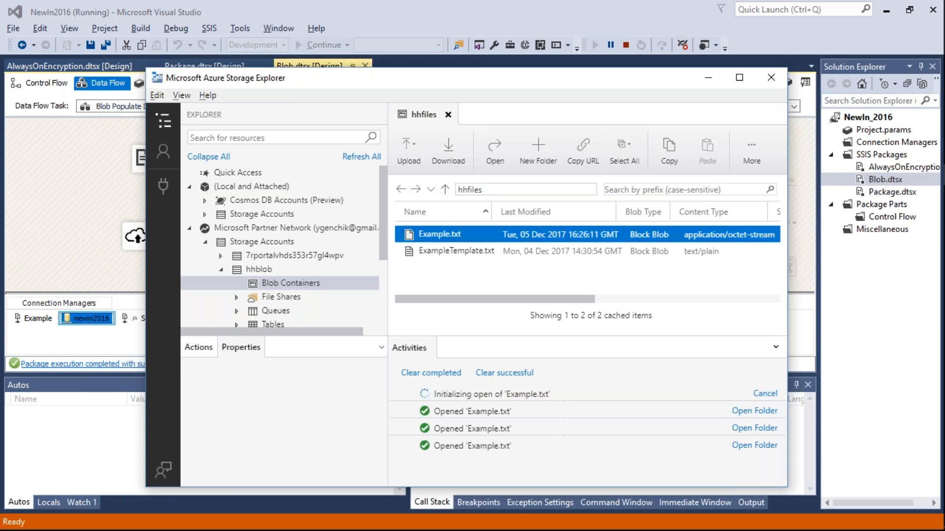
pyautogui.click(310, 233)
pyautogui.click(216, 210)
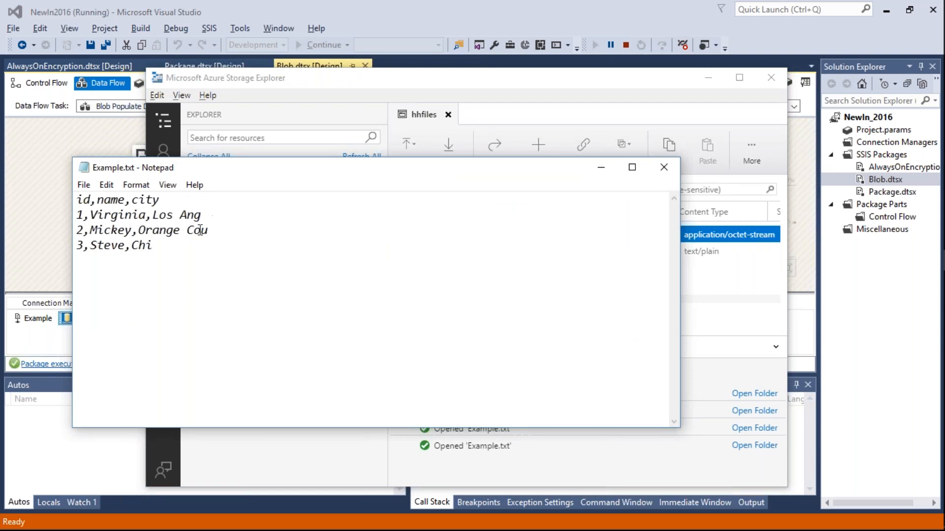
pyautogui.click(167, 245)
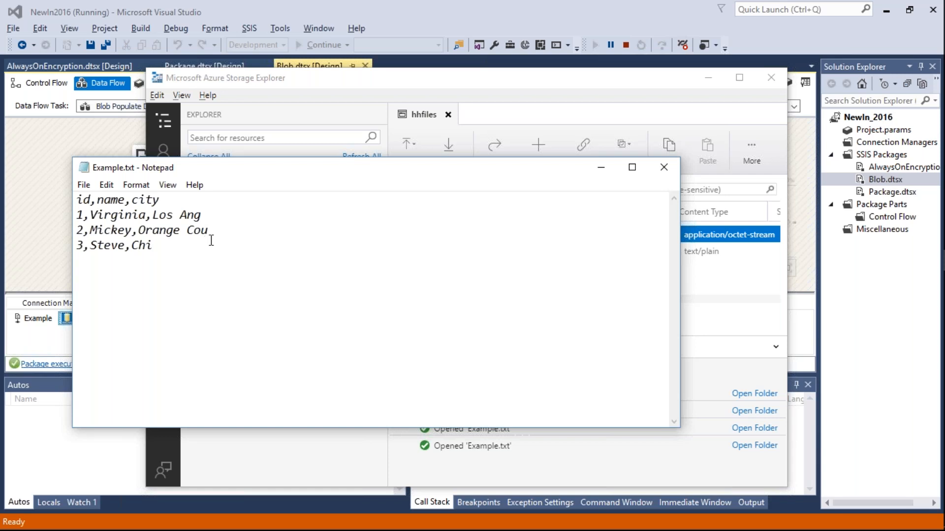
pyautogui.click(662, 168)
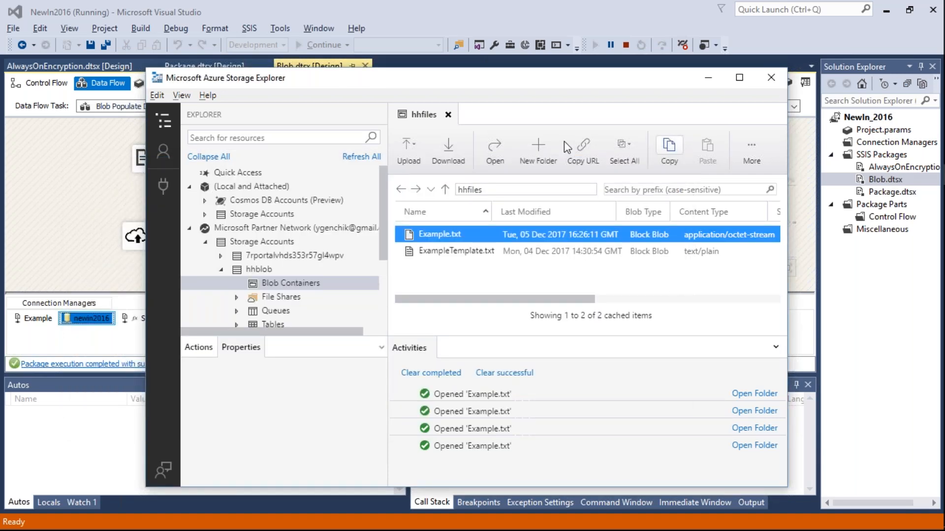
# Return to Visual Studio, stop debugging Blob.dtsx, and open the AlwaysOnEncryption.dtsx package.
pyautogui.click(92, 175)
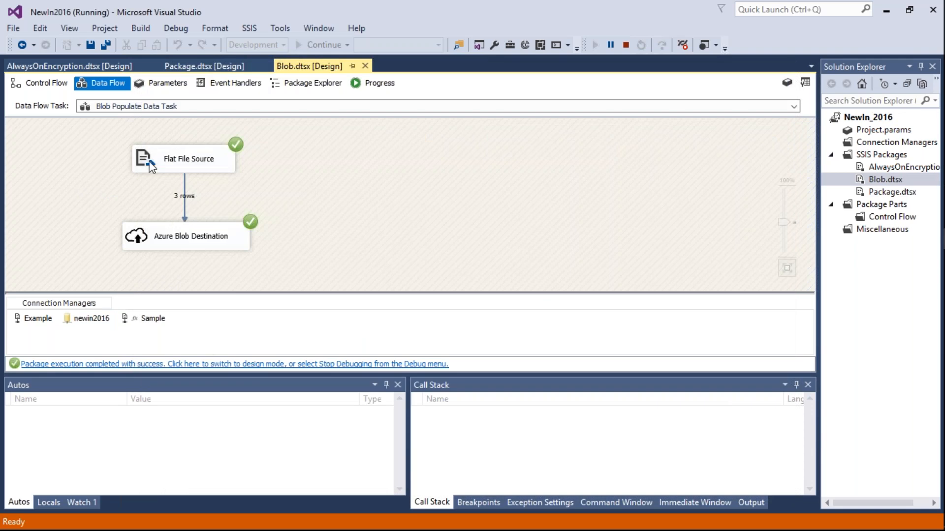
pyautogui.click(622, 48)
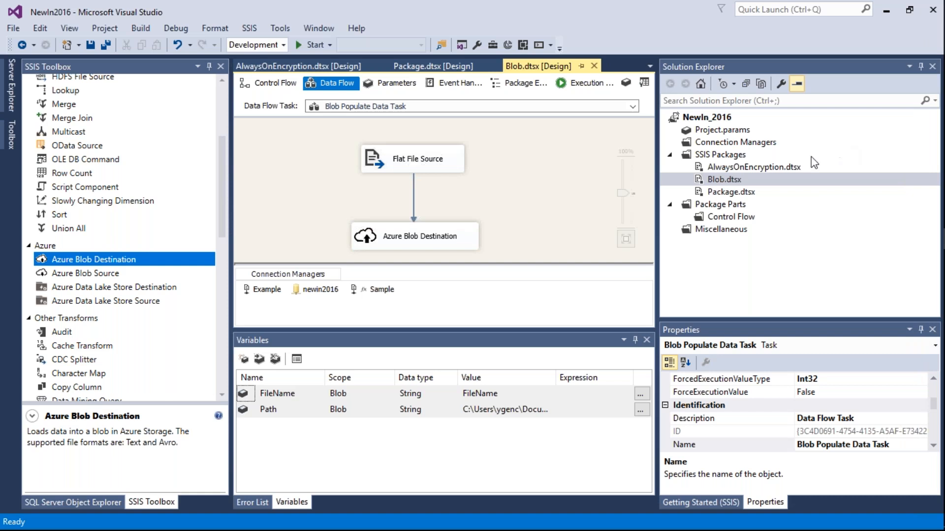
pyautogui.click(757, 168)
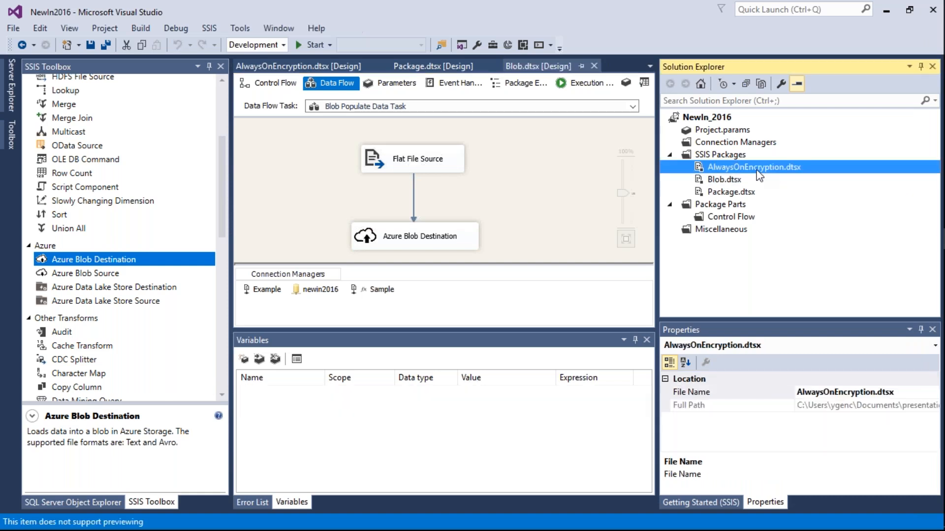
pyautogui.doubleClick(756, 170)
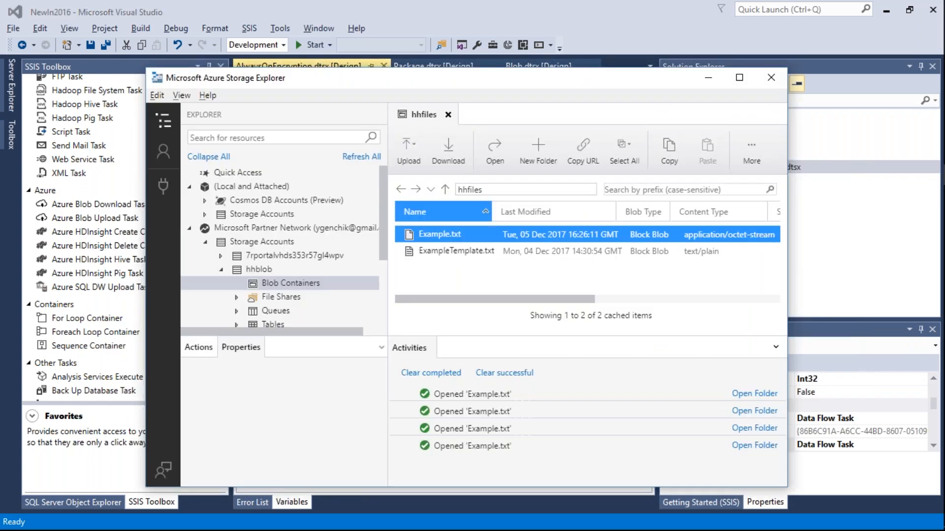
# Bring Visual Studio back in front of Azure Storage Explorer and select Package.dtsx in the project.
pyautogui.click(944, 209)
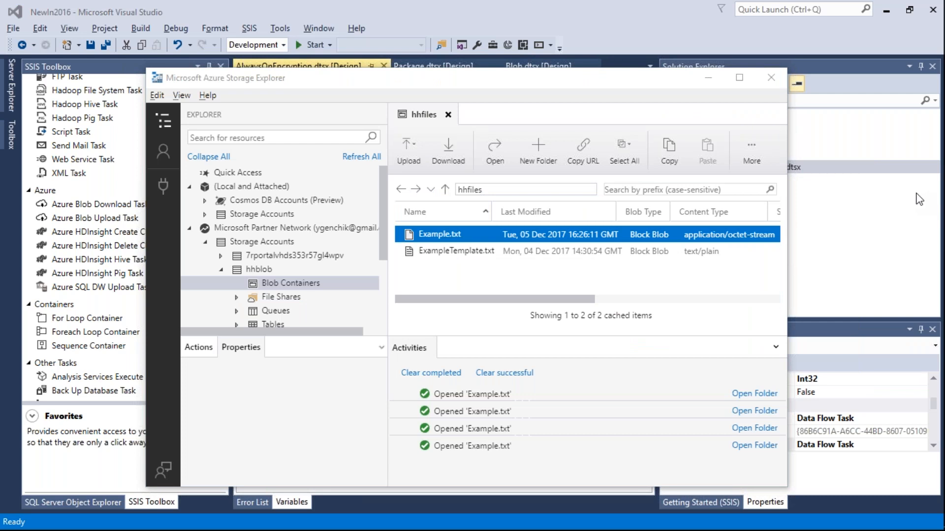
pyautogui.click(888, 192)
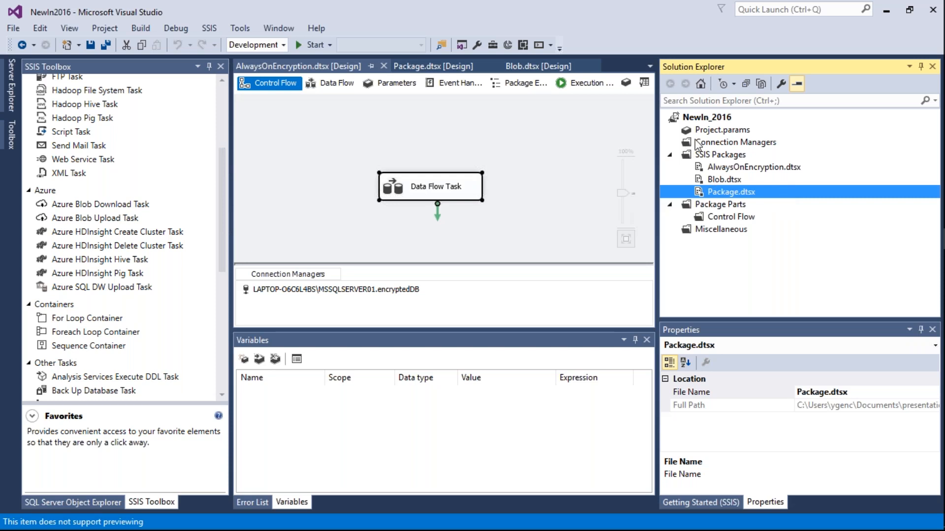
pyautogui.hotkey('alt', 'Tab')
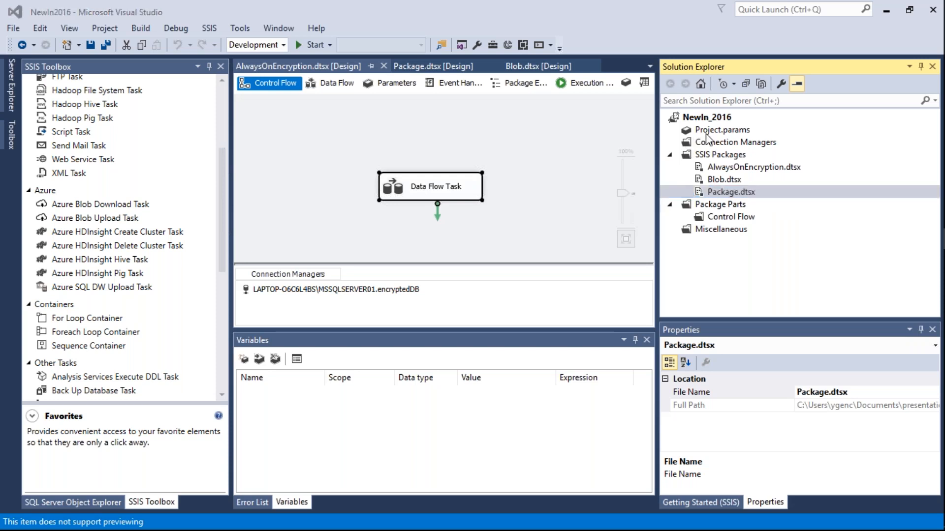
# Select AlwaysOnEncryption.dtsx in the project's SSIS packages and switch to the PowerPoint slide show.
pyautogui.click(718, 168)
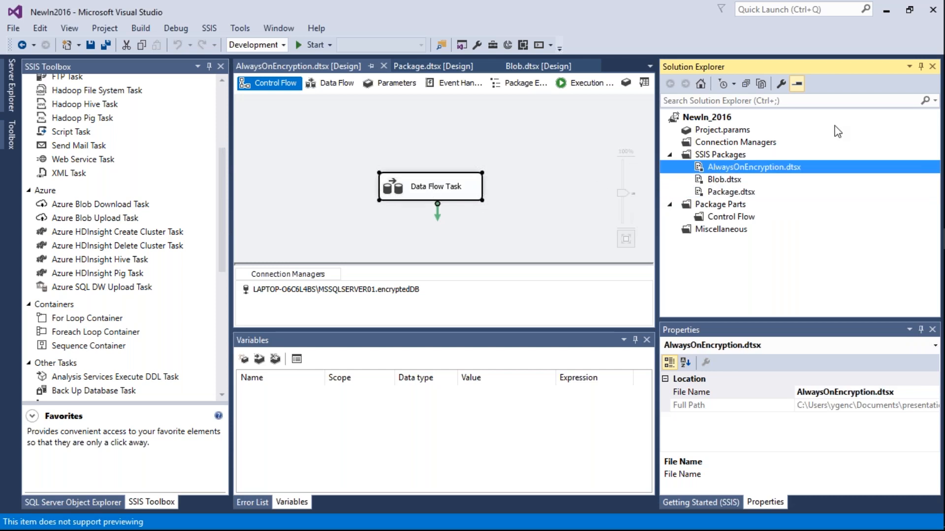
pyautogui.hotkey('alt', 'Tab')
pyautogui.press('Tab')
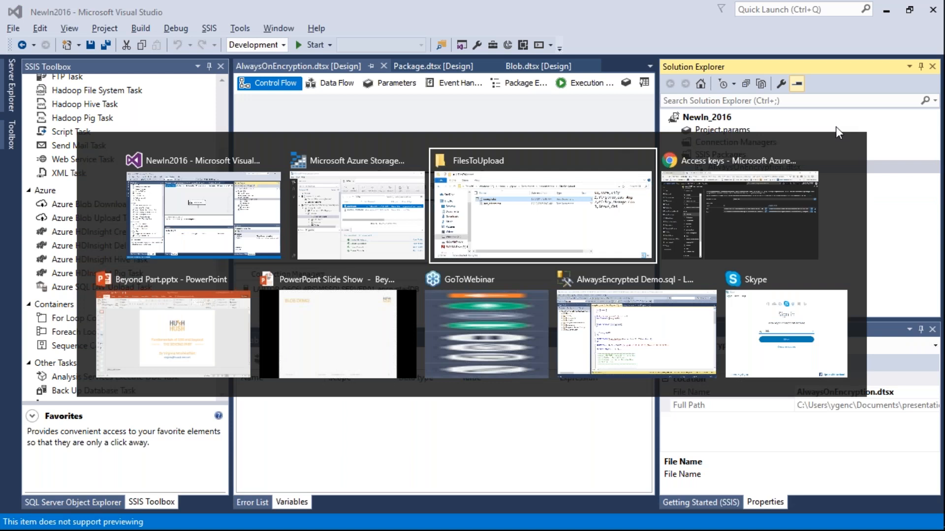
pyautogui.press('Tab')
pyautogui.press('Tab')
pyautogui.press('Tab')
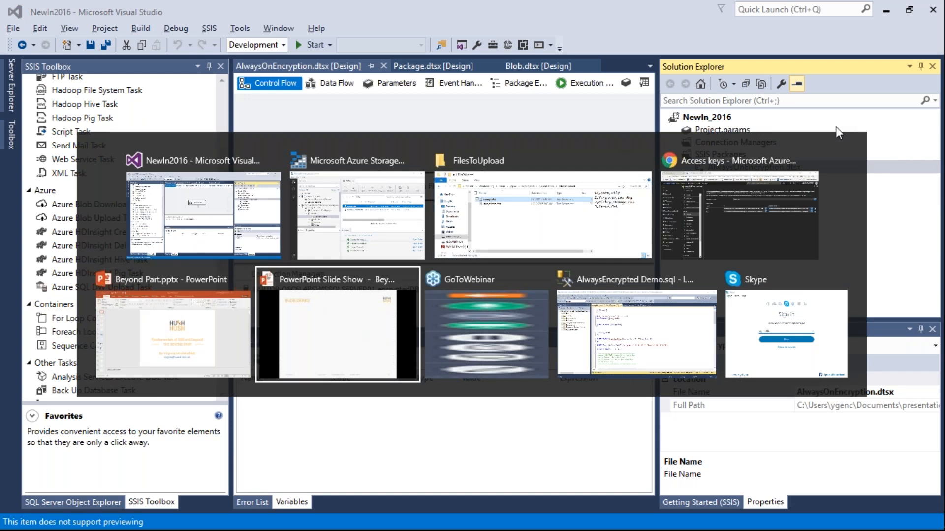
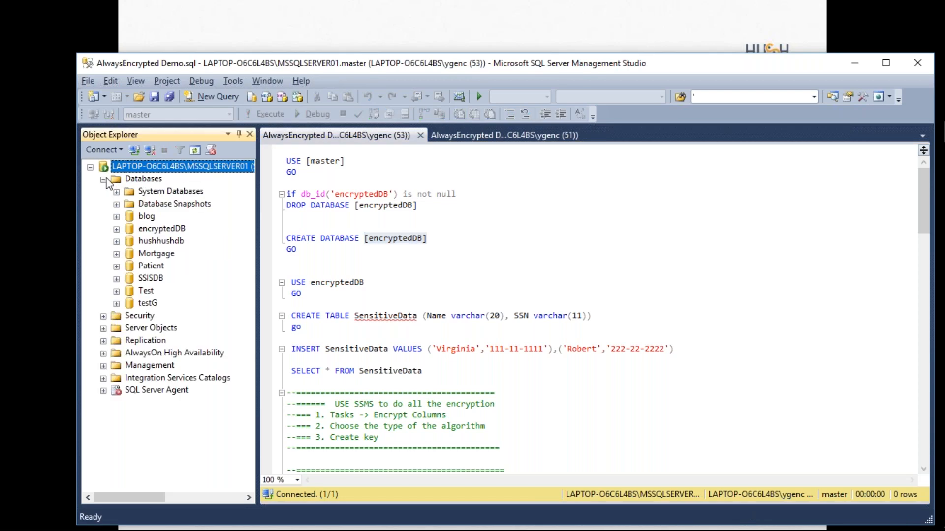
# Expand the master system database down to Security and examine the key listed under Asymmetric Keys.
pyautogui.click(115, 192)
pyautogui.click(130, 204)
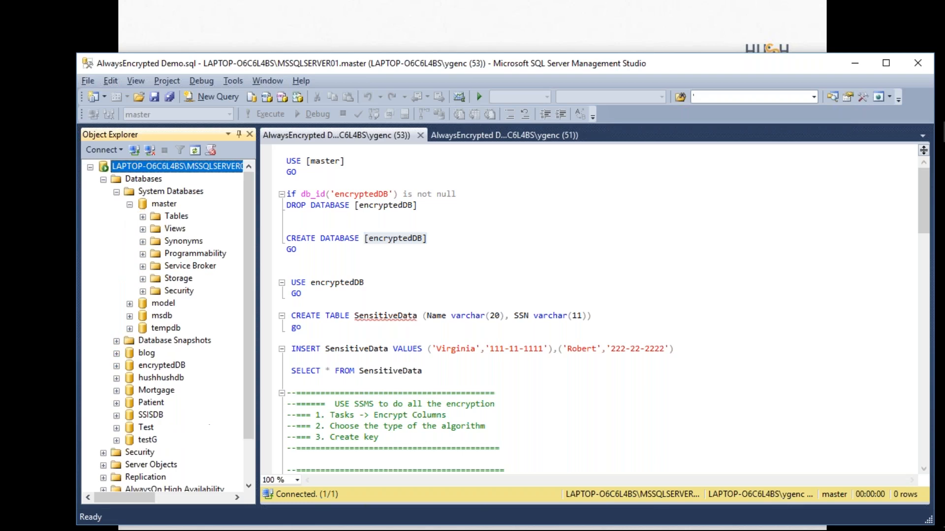
pyautogui.click(142, 291)
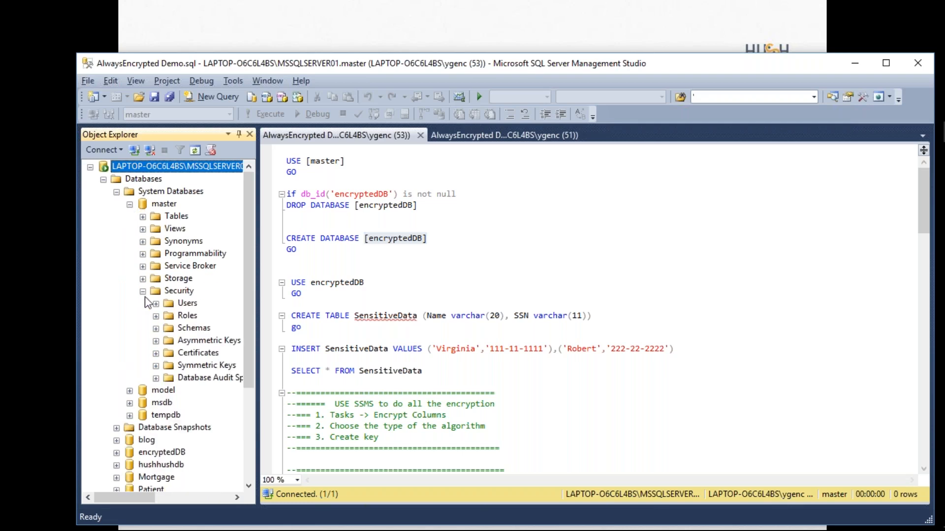
pyautogui.click(156, 341)
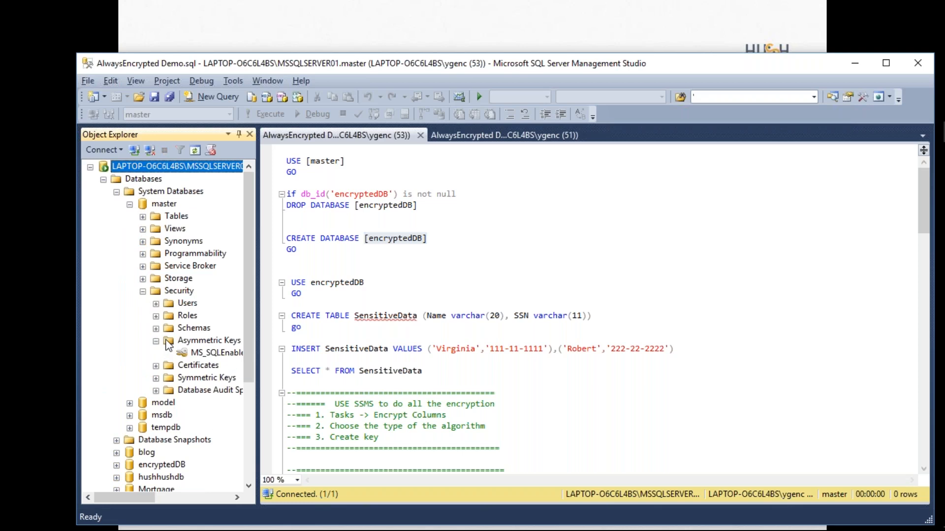
pyautogui.click(183, 352)
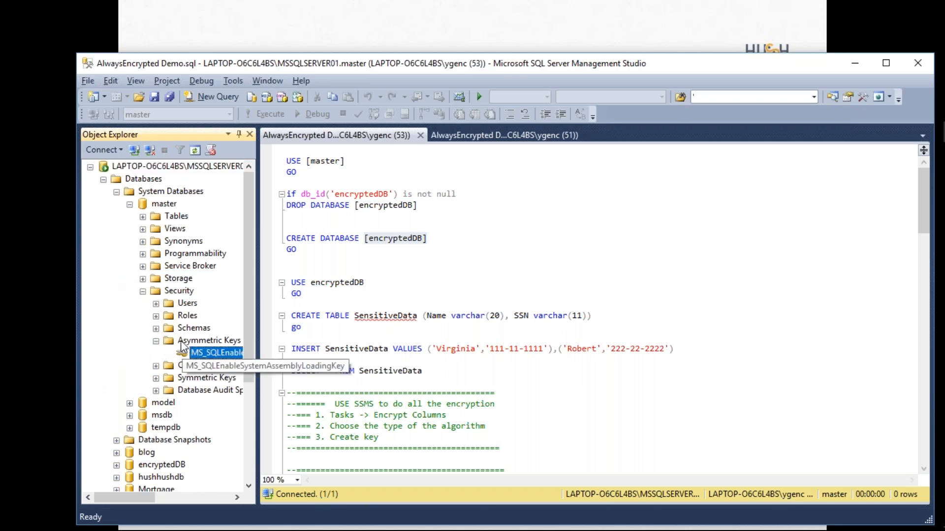
pyautogui.scroll(-3, 129, 215)
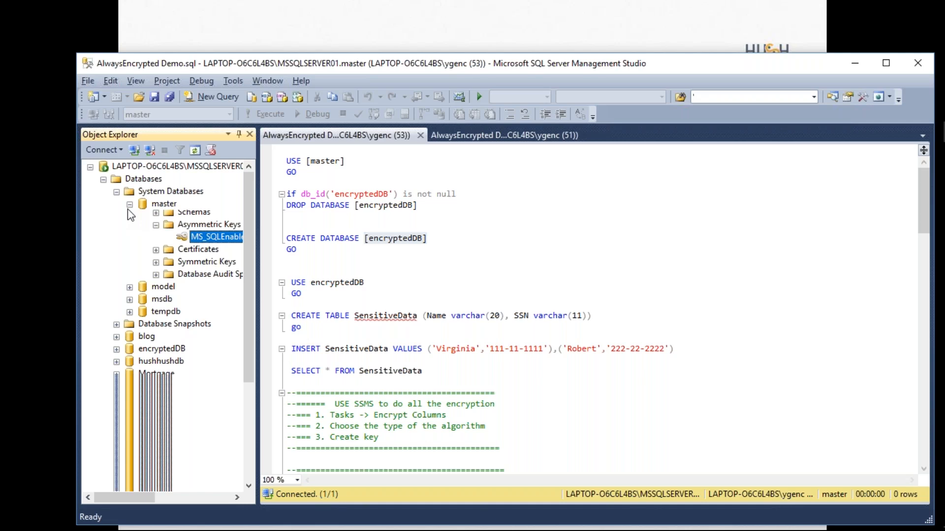
# Collapse the master and System Databases nodes, and expand the encryptedDB database.
pyautogui.click(129, 205)
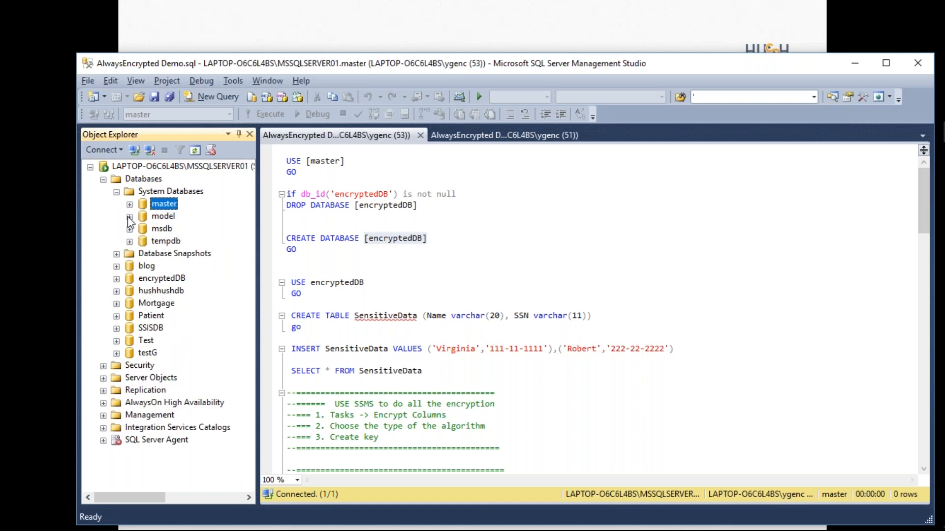
pyautogui.click(117, 192)
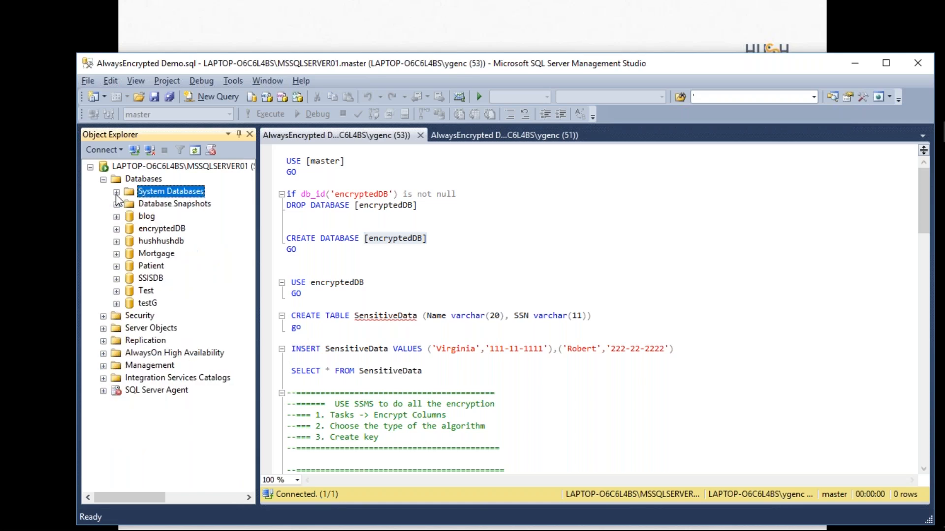
pyautogui.click(140, 229)
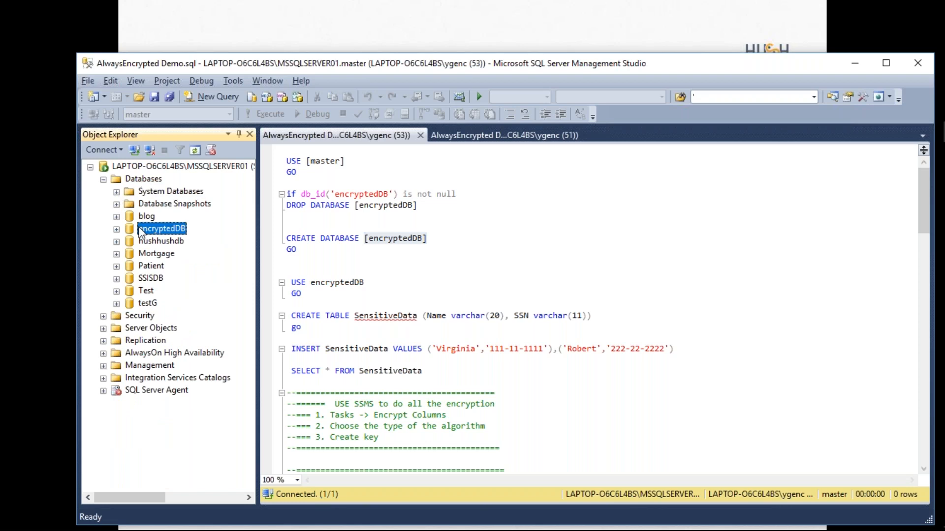
pyautogui.click(116, 230)
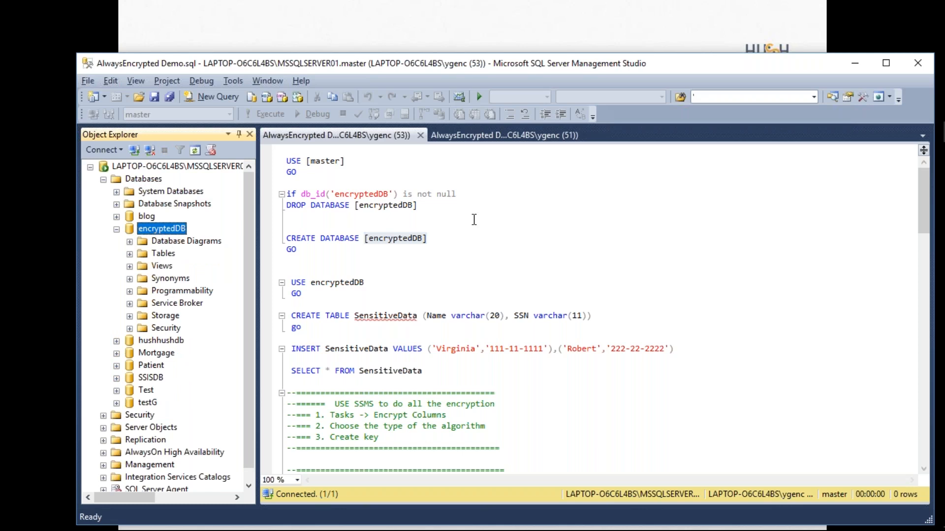
# Examine the script's statements that drop and create encryptedDB and define the SensitiveData table's columns.
pyautogui.click(321, 256)
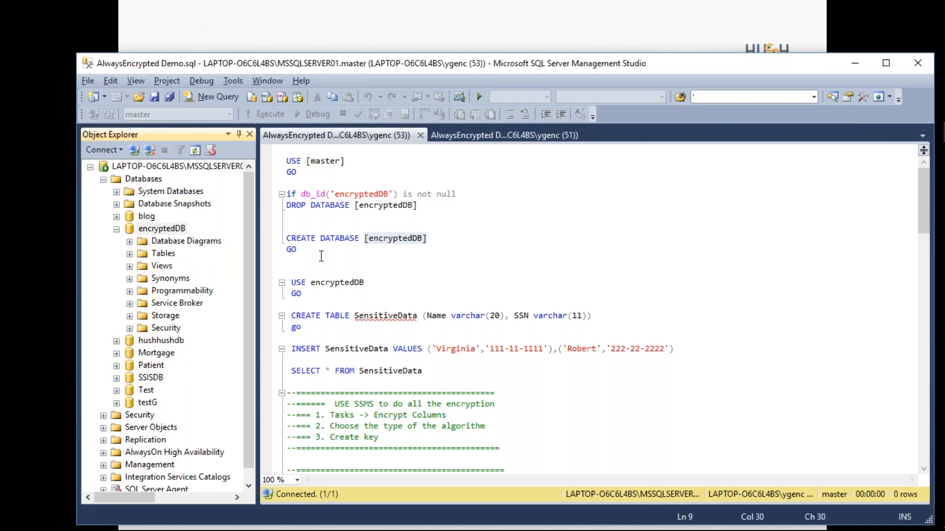
pyautogui.moveTo(321, 255); pyautogui.dragTo(292, 185)
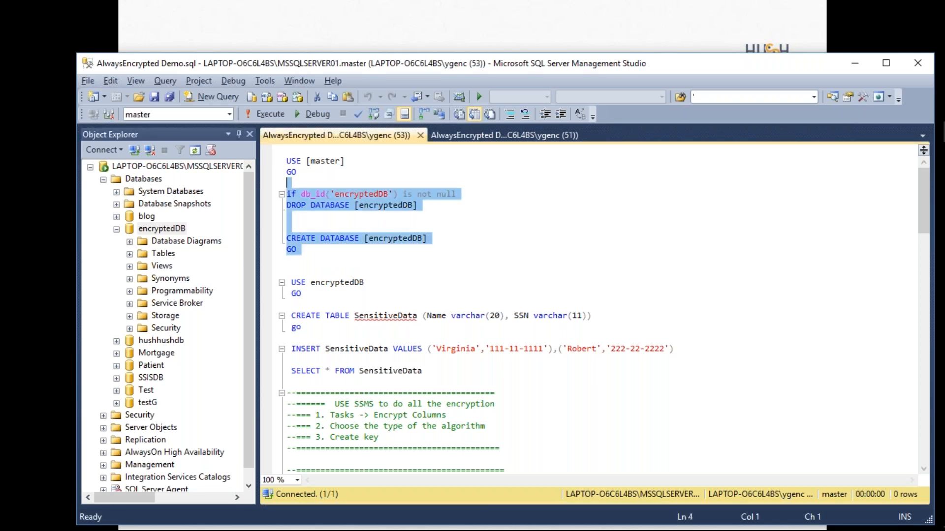
pyautogui.moveTo(486, 426); pyautogui.dragTo(296, 338)
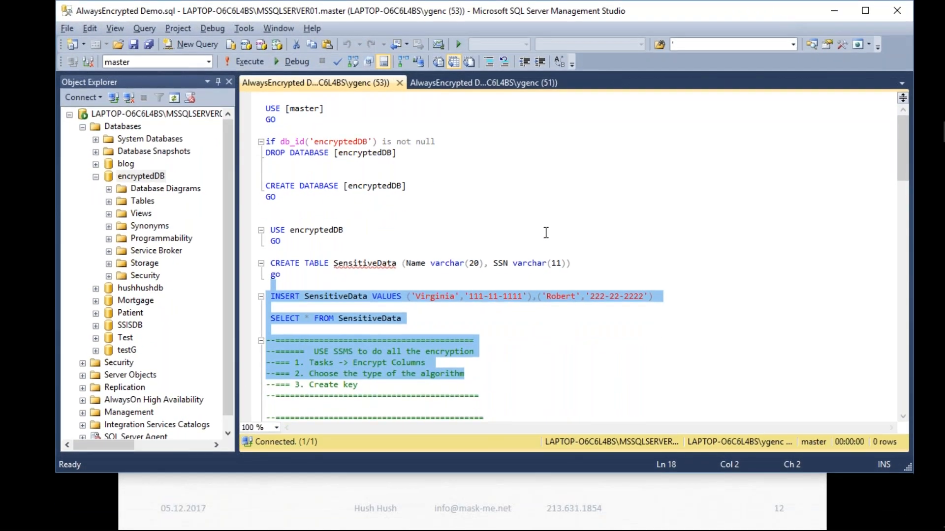
pyautogui.click(459, 265)
pyautogui.click(545, 266)
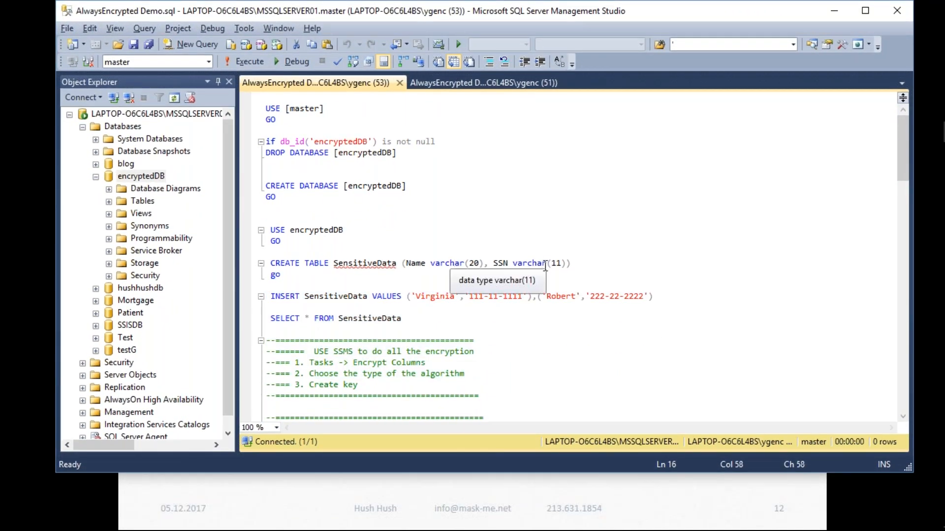
# Highlight the script's SensitiveData INSERT and SELECT statements and the comment listing the SSMS encryption steps for review.
pyautogui.click(676, 296)
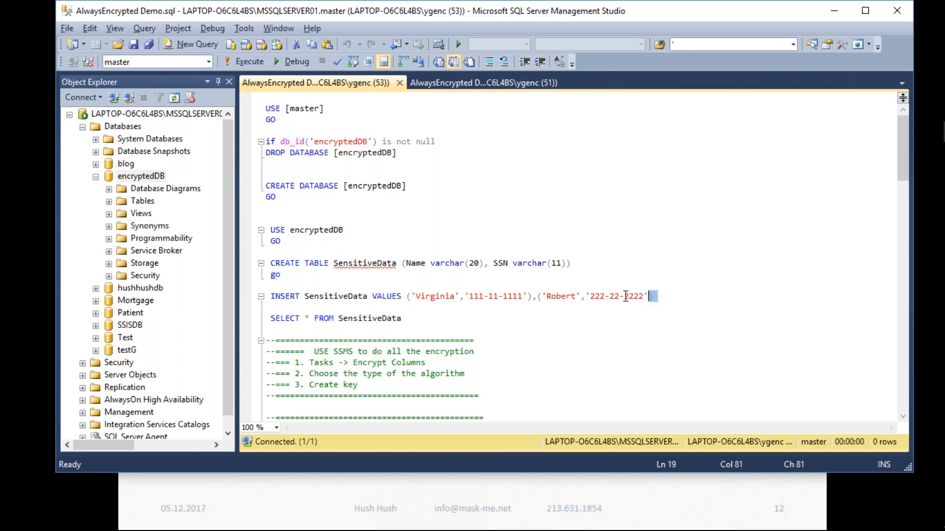
pyautogui.moveTo(659, 297); pyautogui.dragTo(265, 287)
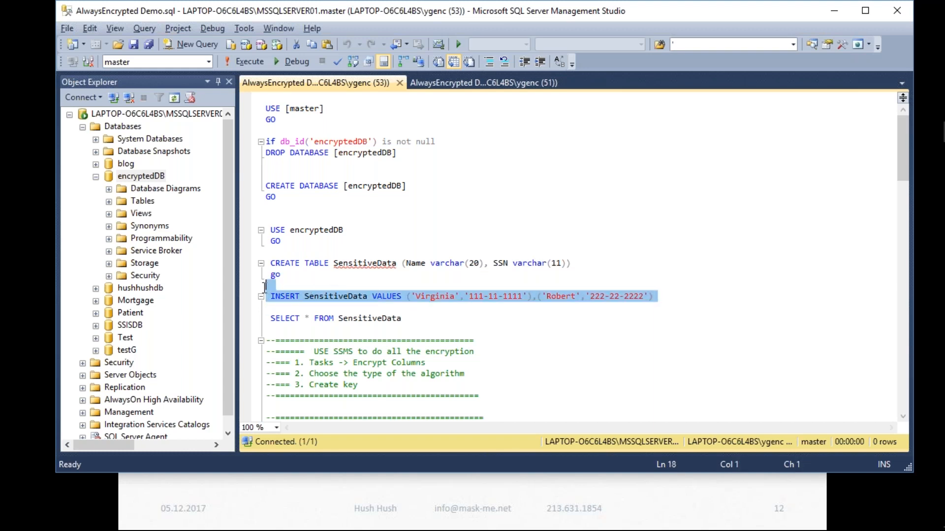
pyautogui.click(429, 320)
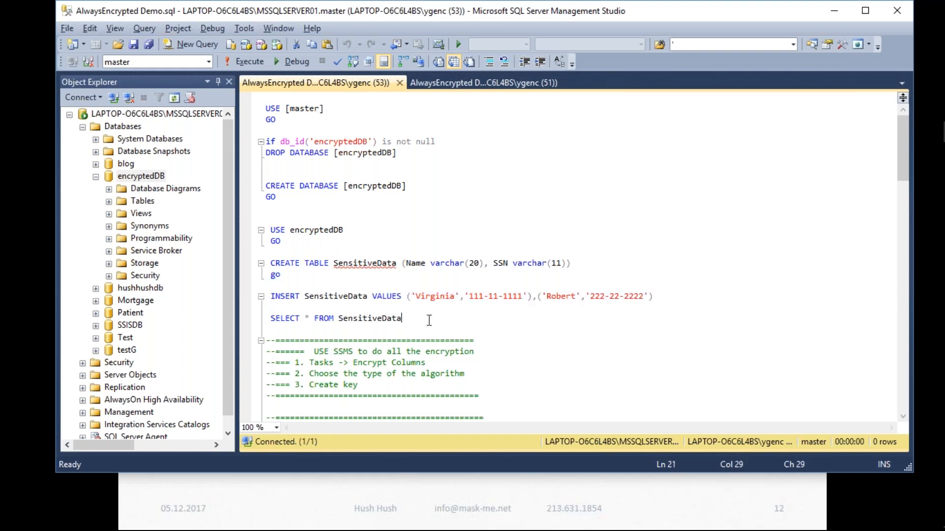
pyautogui.moveTo(430, 321); pyautogui.dragTo(266, 307)
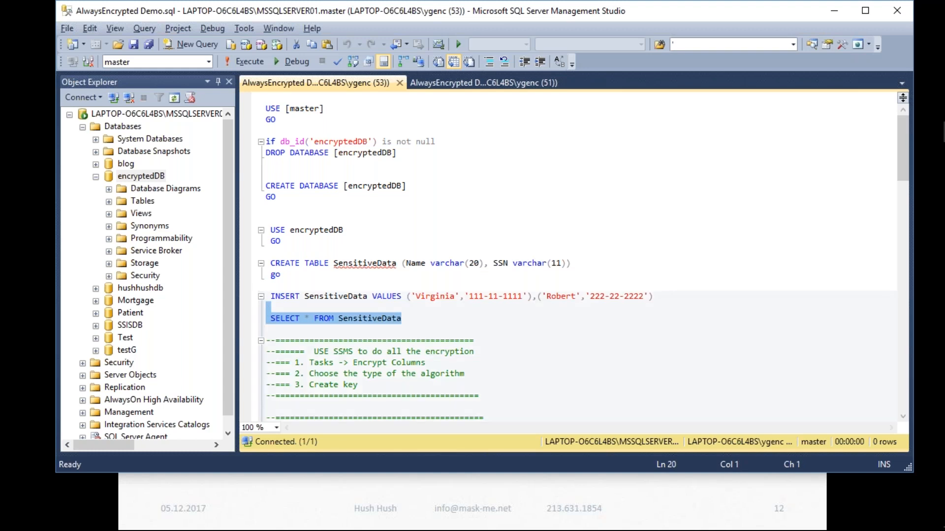
pyautogui.click(328, 364)
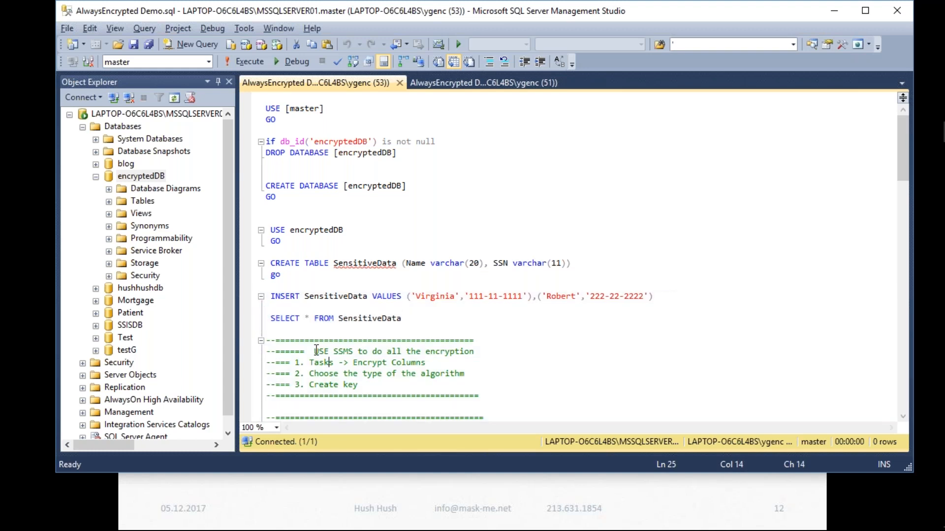
pyautogui.moveTo(314, 351); pyautogui.dragTo(366, 385)
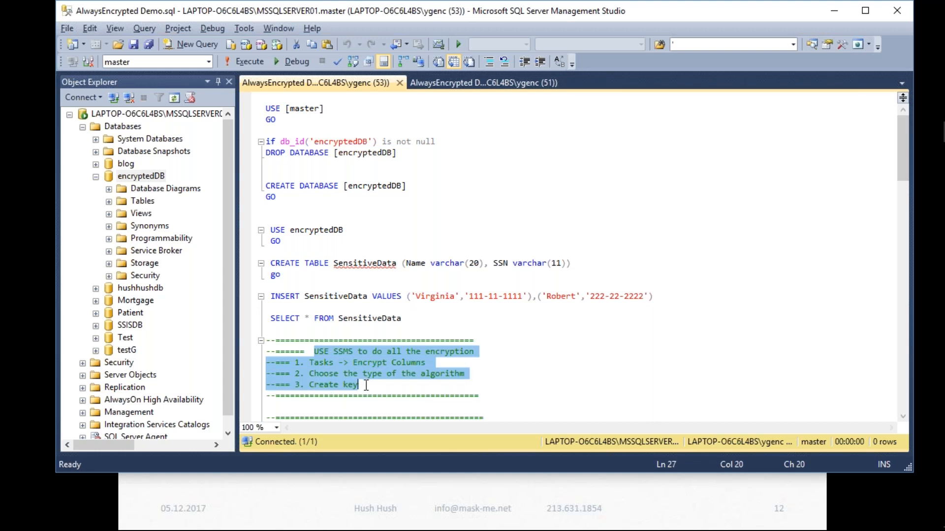
pyautogui.rightClick(144, 182)
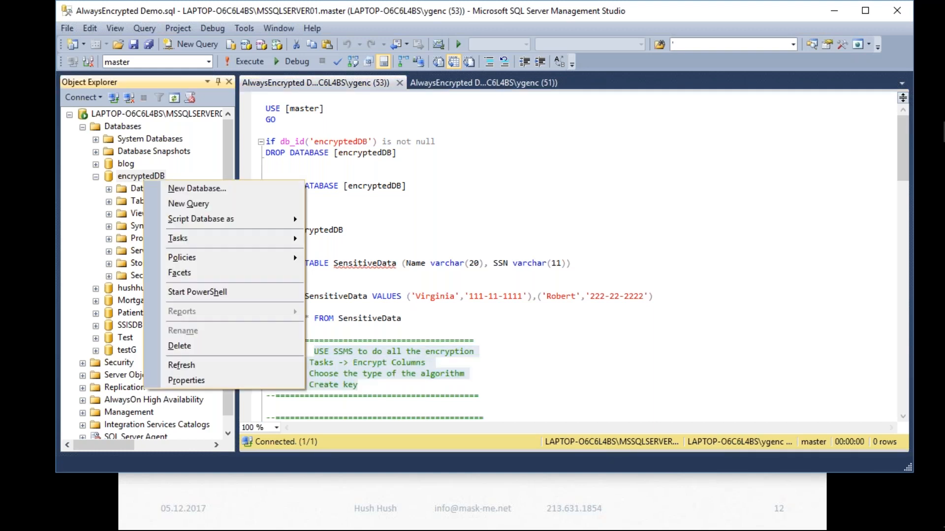
pyautogui.moveTo(176, 236)
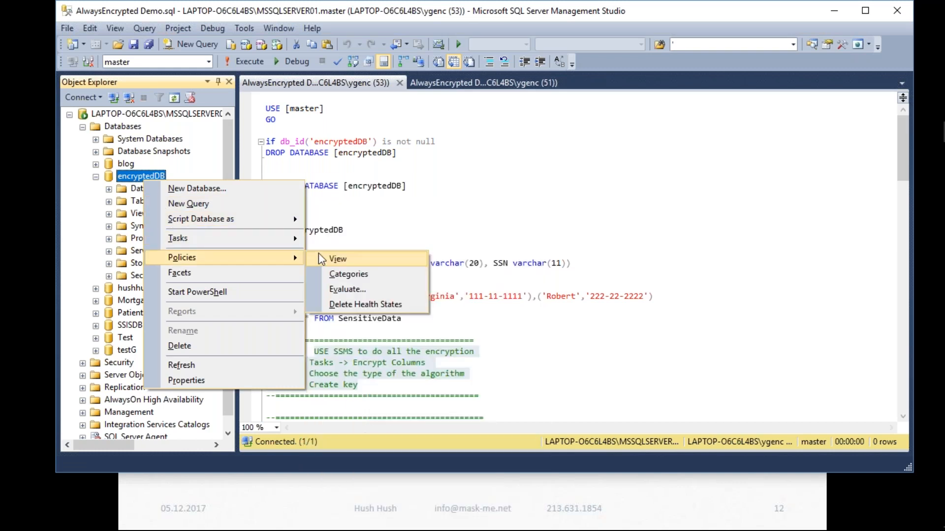
pyautogui.moveTo(274, 246)
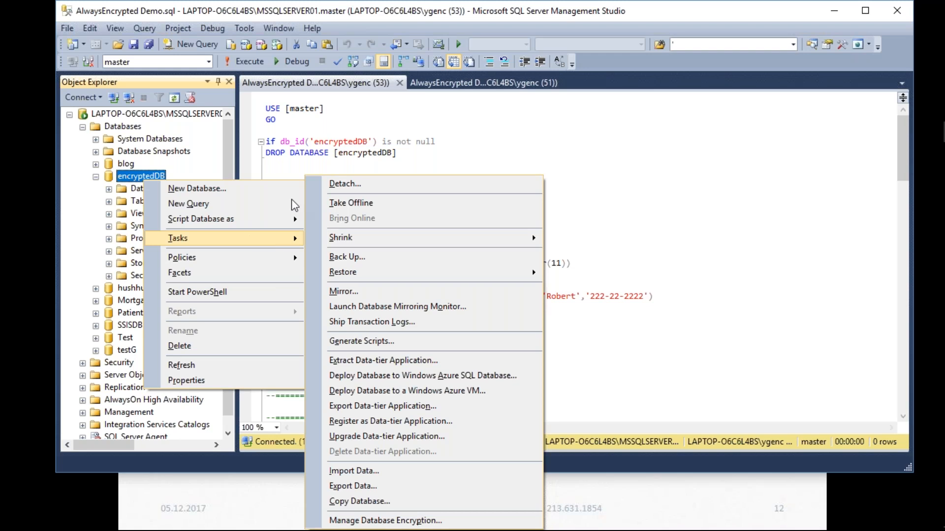
pyautogui.click(422, 132)
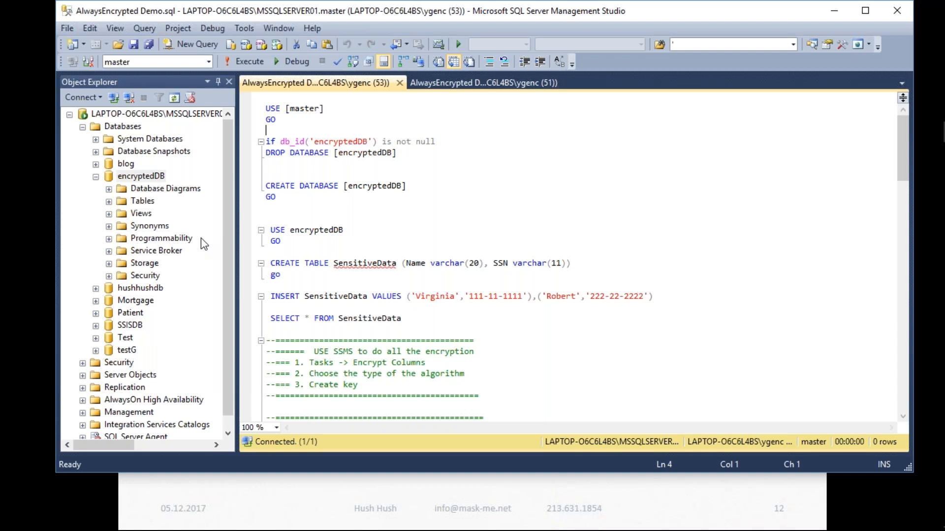
pyautogui.rightClick(134, 179)
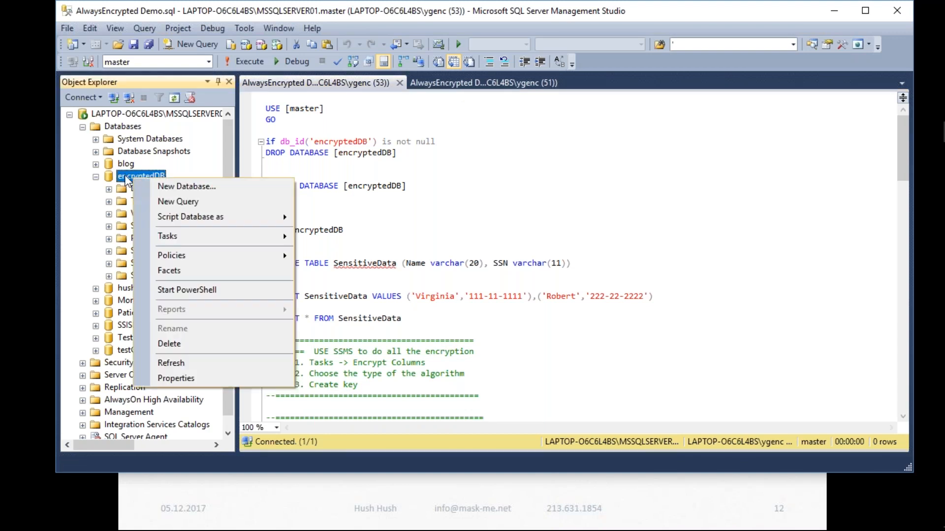
pyautogui.click(127, 176)
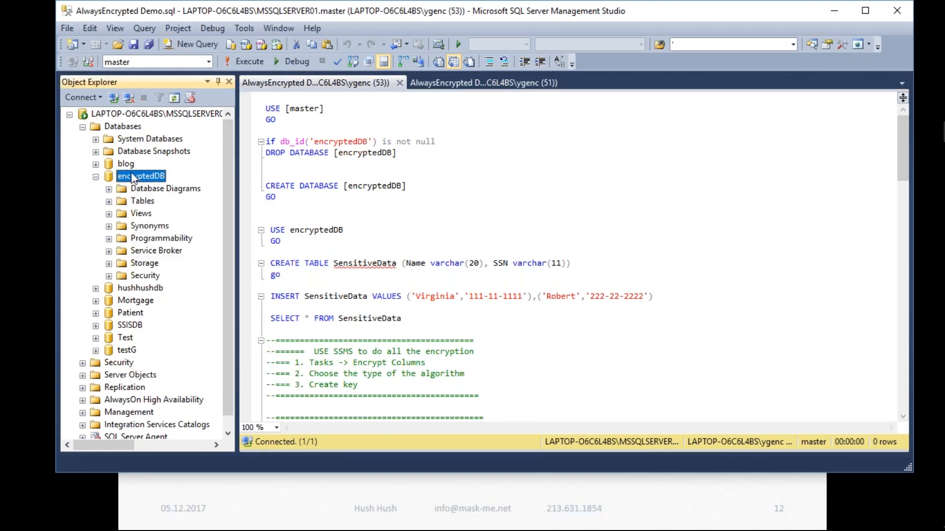
# Open Manage Database Encryption for encryptedDB to view its encryption key options, and close it without changes.
pyautogui.rightClick(131, 172)
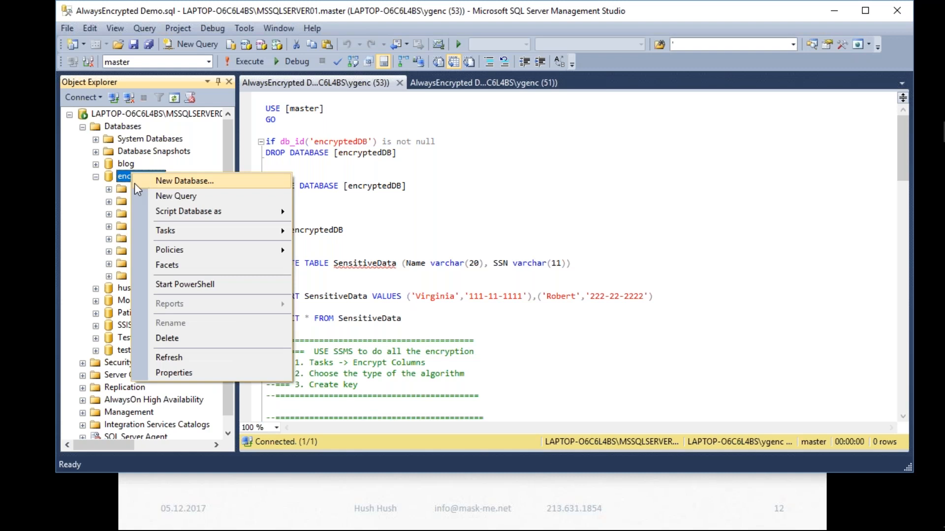
pyautogui.moveTo(148, 230)
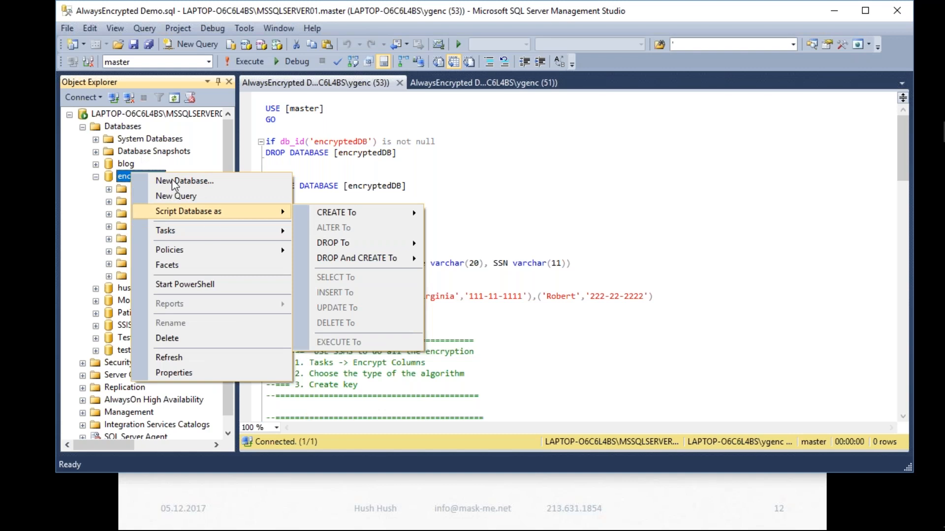
pyautogui.moveTo(207, 231)
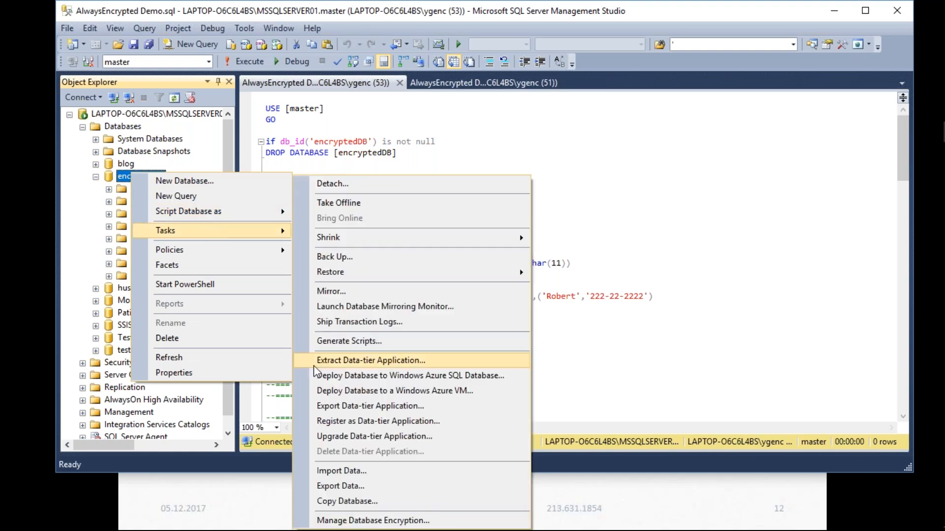
pyautogui.click(356, 522)
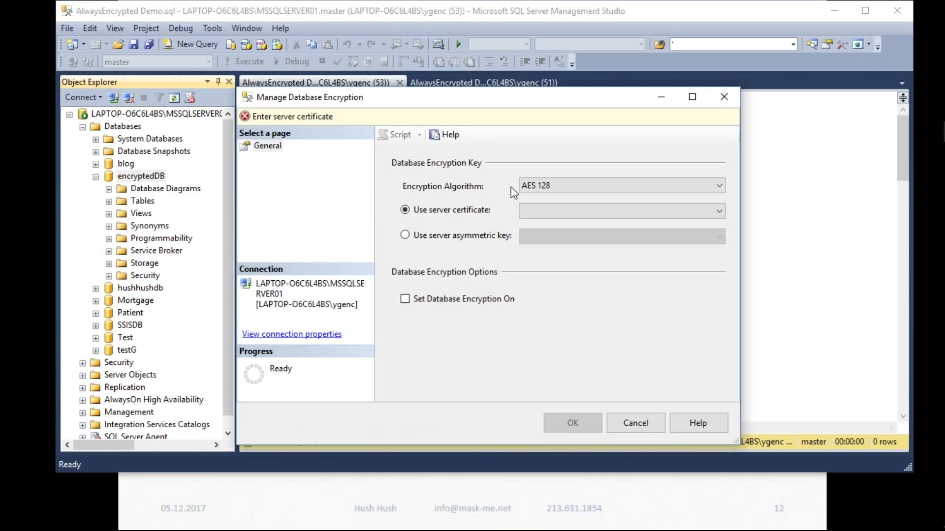
pyautogui.click(724, 96)
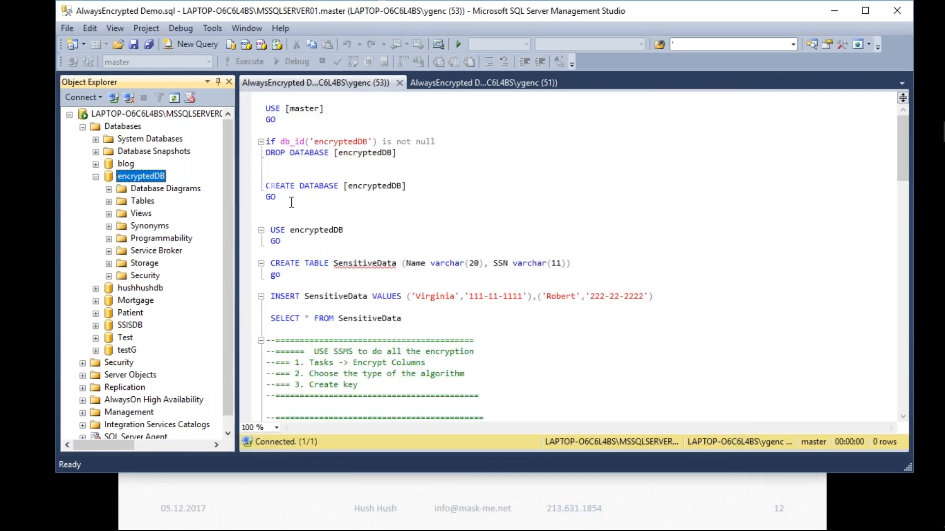
# Expand encryptedDB's Tables folder and check the available commands for the Databases folder and encryptedDB.
pyautogui.click(109, 201)
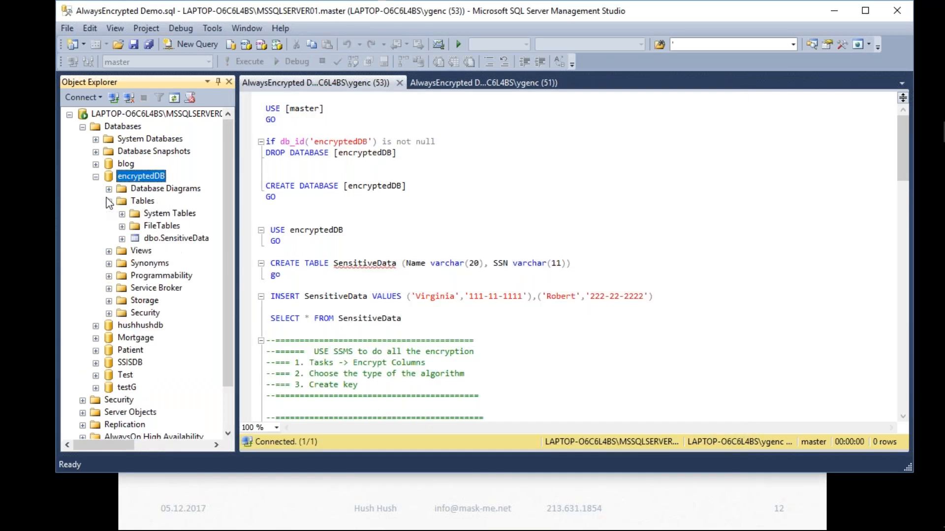
pyautogui.click(122, 127)
pyautogui.rightClick(122, 128)
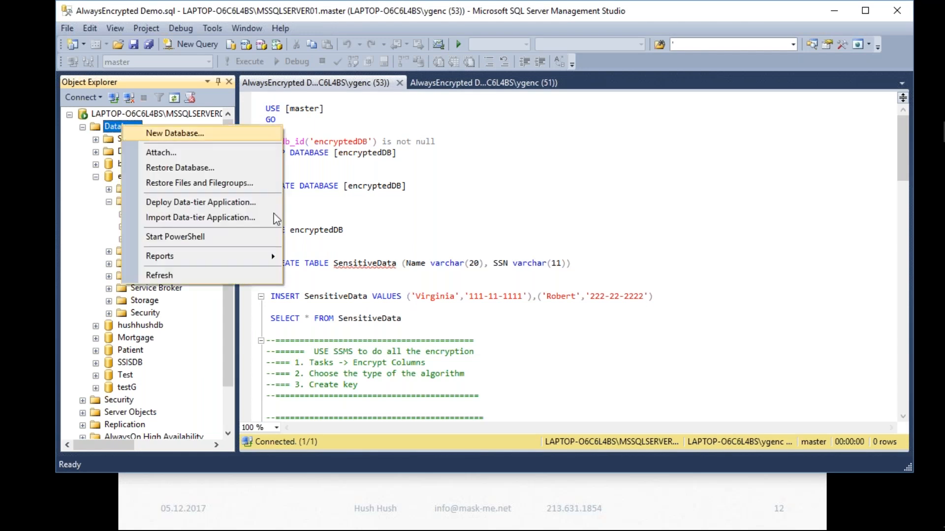
pyautogui.click(384, 369)
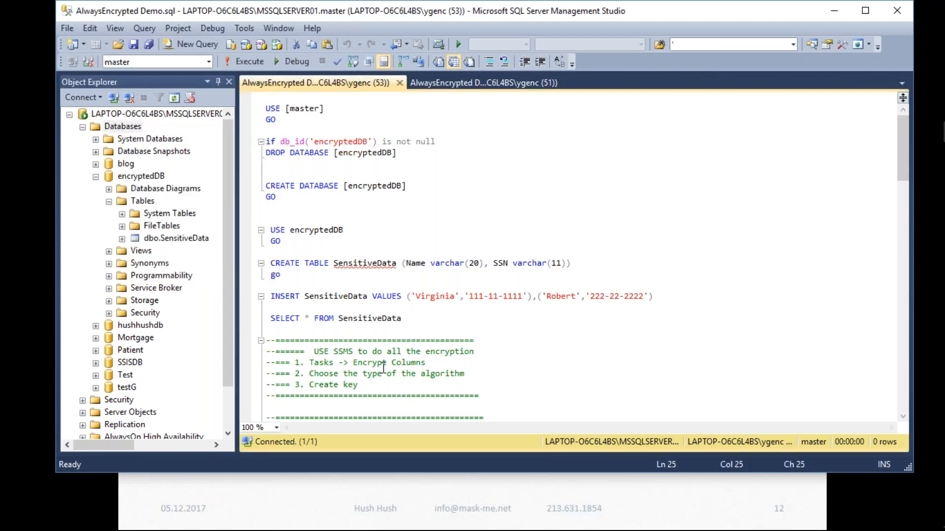
pyautogui.click(149, 176)
pyautogui.rightClick(149, 176)
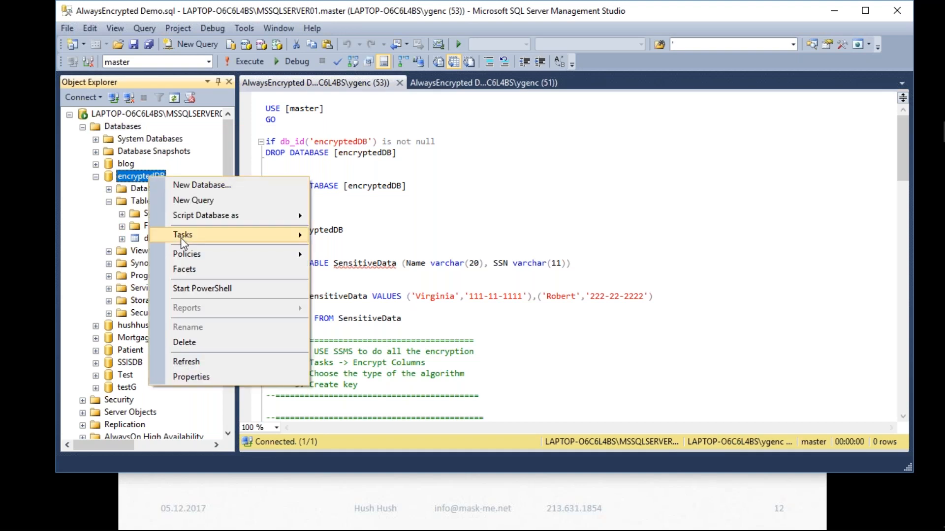
pyautogui.moveTo(181, 236)
pyautogui.click(693, 356)
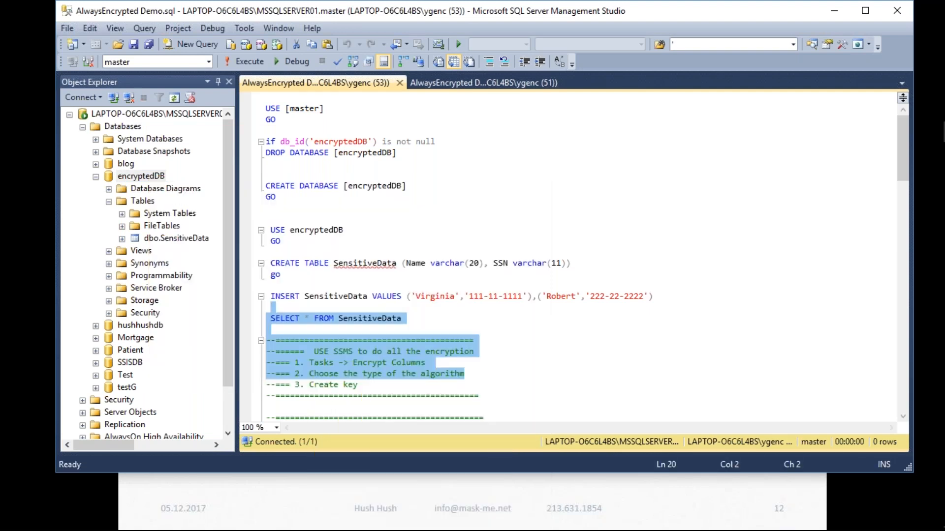
# Try to run only the SELECT * FROM SensitiveData statement against the master database.
pyautogui.click(455, 352)
pyautogui.click(317, 285)
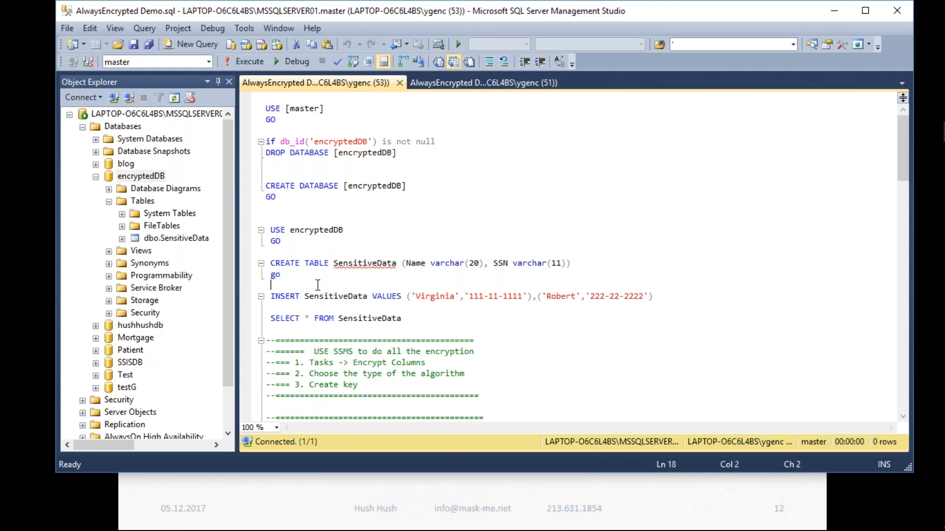
pyautogui.click(423, 318)
pyautogui.keyDown('shift'); pyautogui.click(267, 319); pyautogui.keyUp('shift')
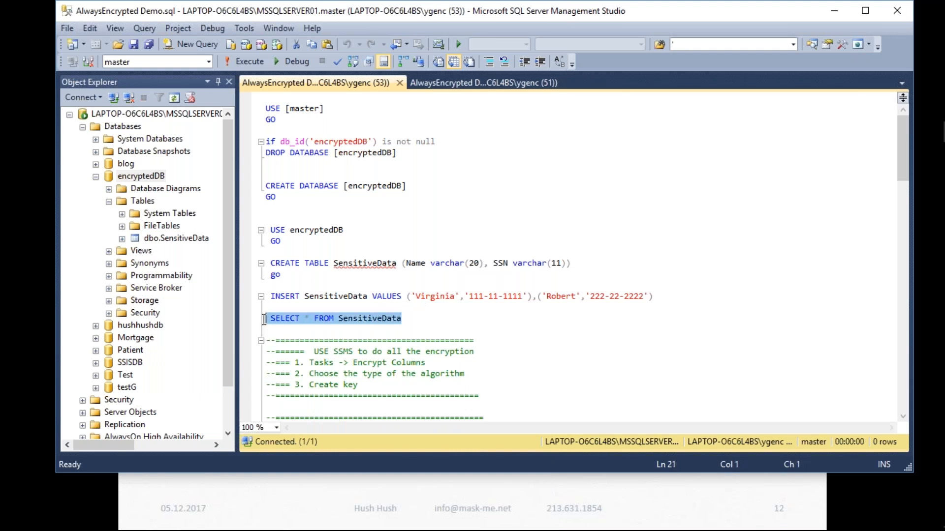
pyautogui.press('F5')
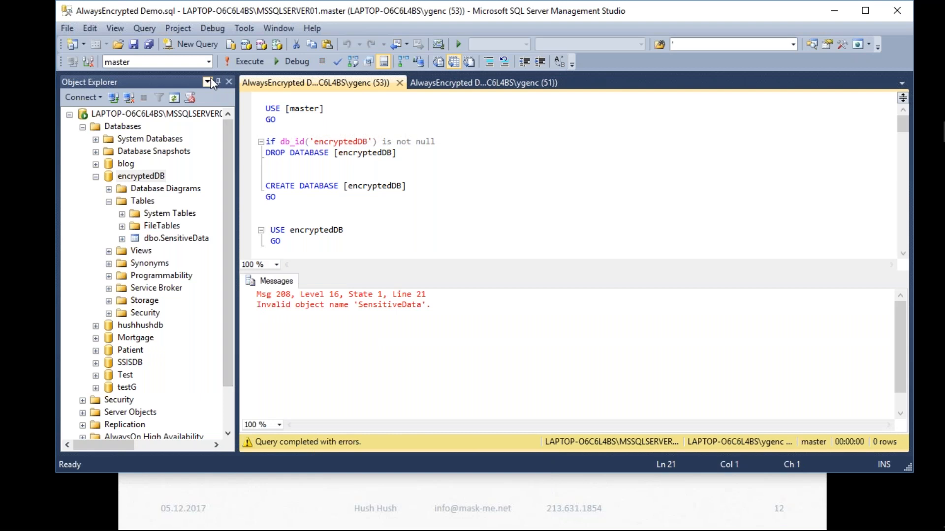
# Set the query's active database to encryptedDB.
pyautogui.click(209, 61)
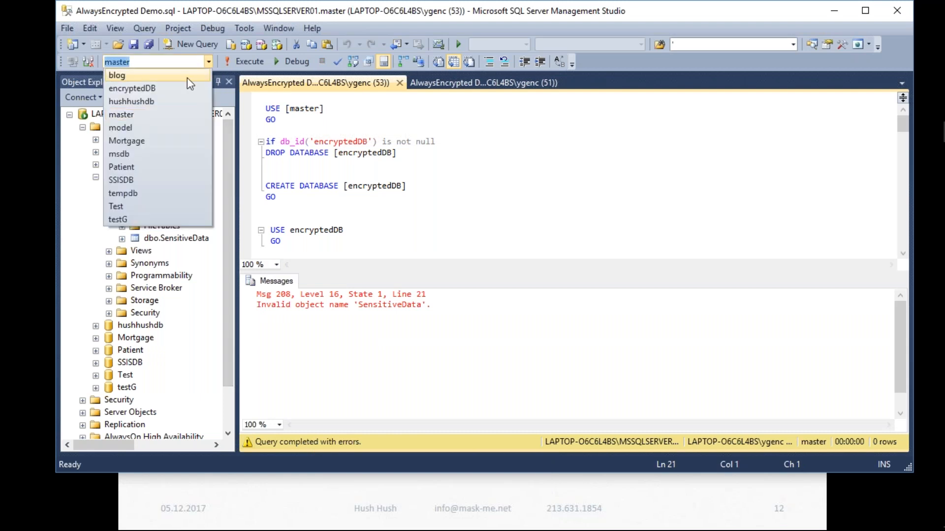
pyautogui.click(148, 88)
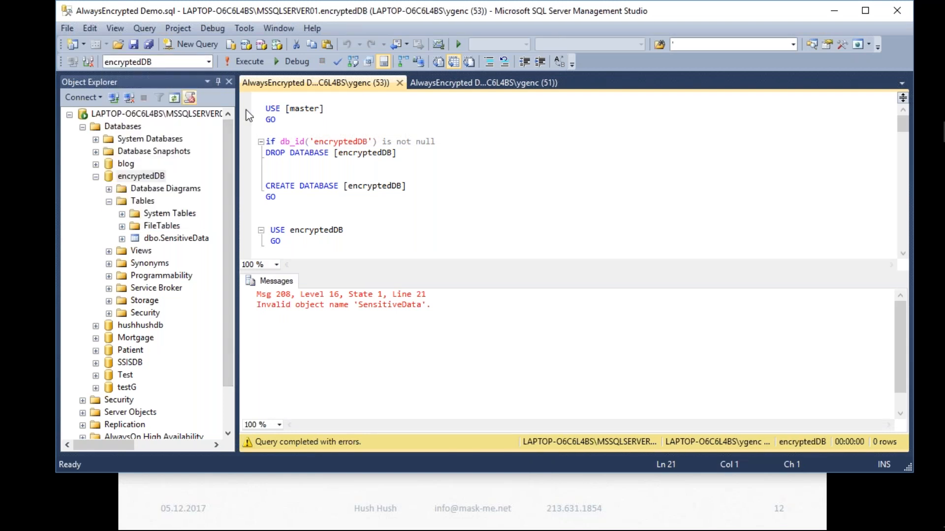
pyautogui.moveTo(631, 200); pyautogui.dragTo(630, 178)
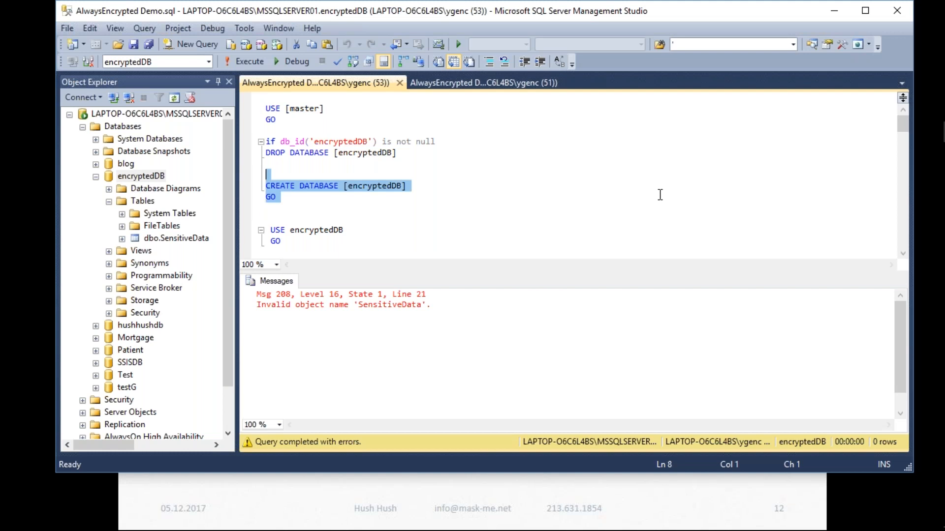
# Run the SELECT * FROM SensitiveData statement and inspect the SSN values in both result rows.
pyautogui.scroll(-6, 904, 249)
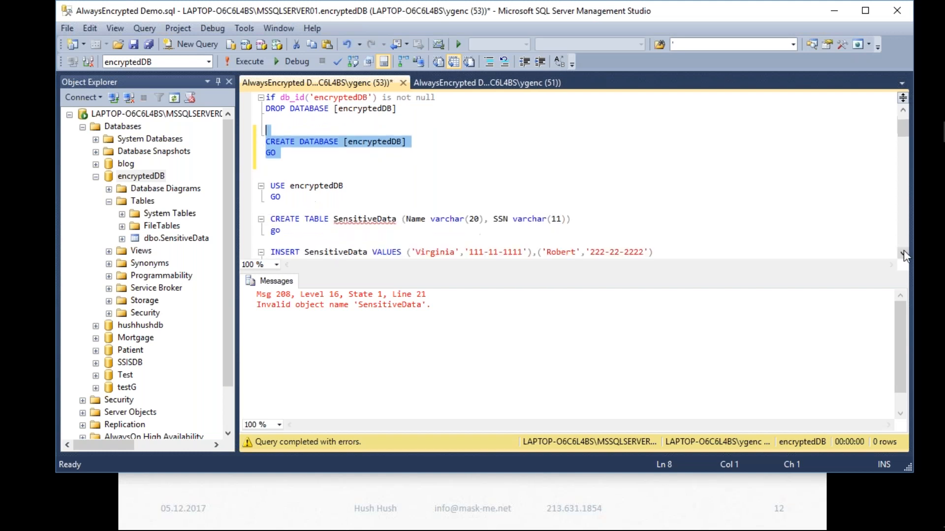
pyautogui.moveTo(495, 252); pyautogui.dragTo(272, 241)
pyautogui.press('F5')
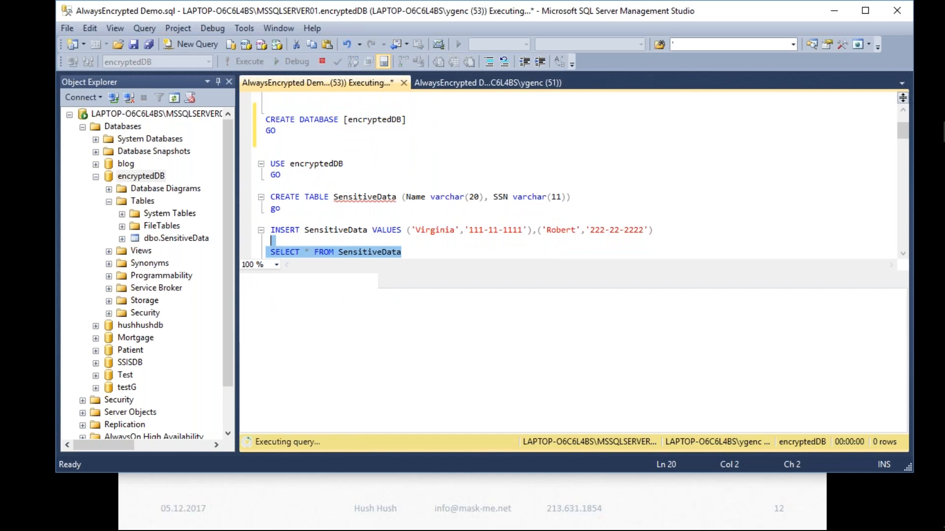
pyautogui.click(324, 310)
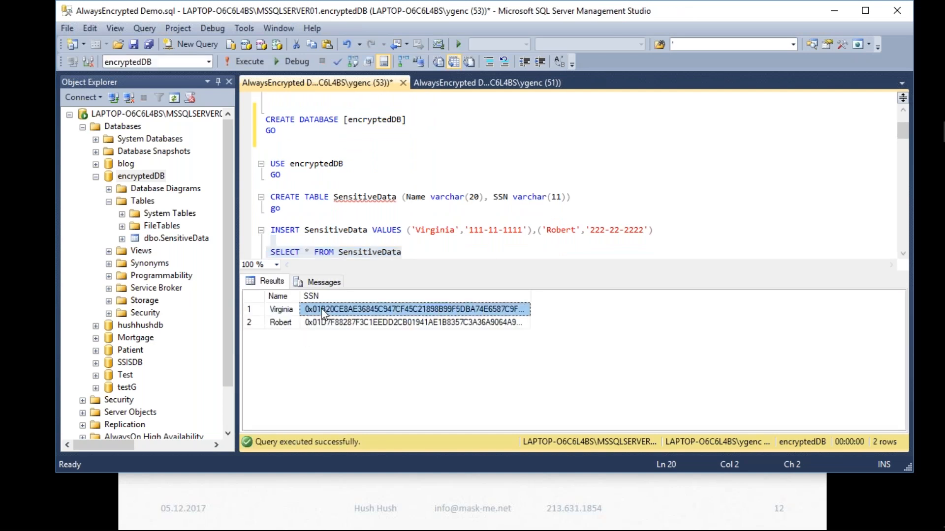
pyautogui.click(328, 323)
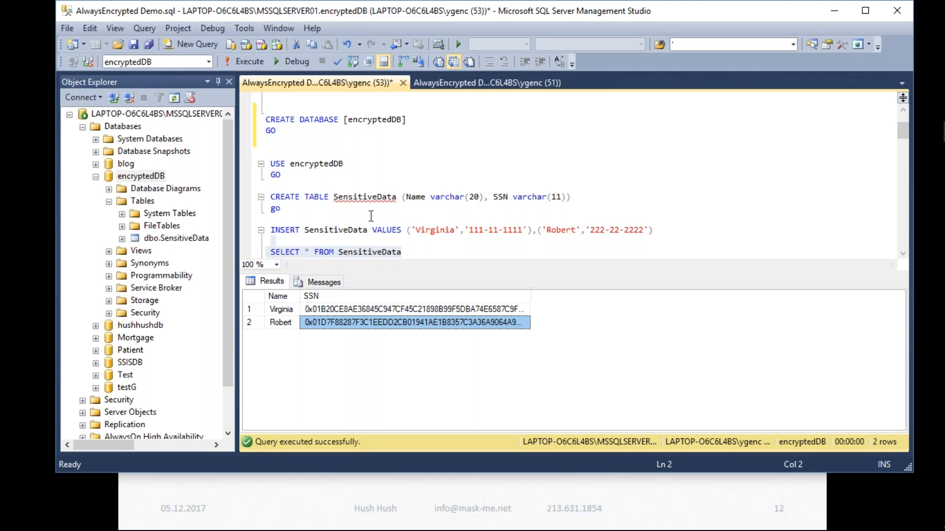
# Review the script's encryption steps and look for Encrypt Columns among encryptedDB's Script Database as and Tasks commands.
pyautogui.moveTo(903, 132); pyautogui.dragTo(905, 141)
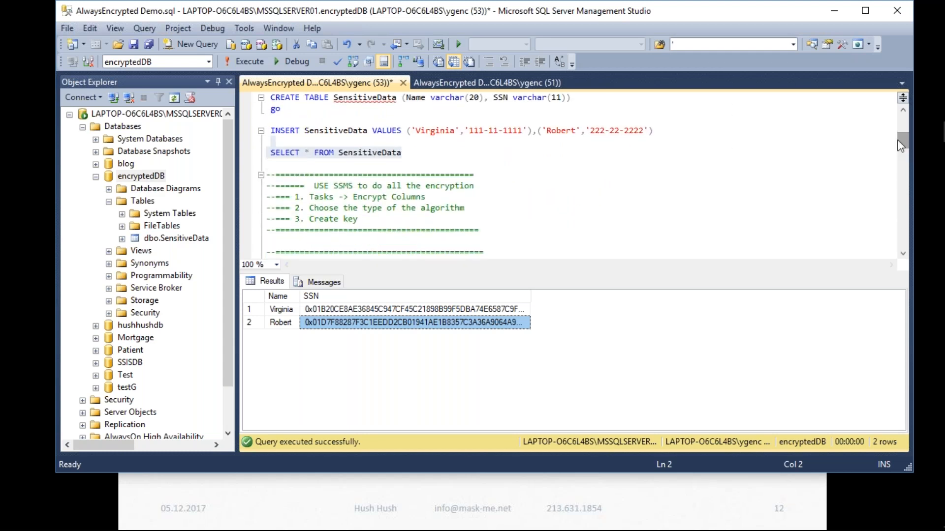
pyautogui.rightClick(151, 176)
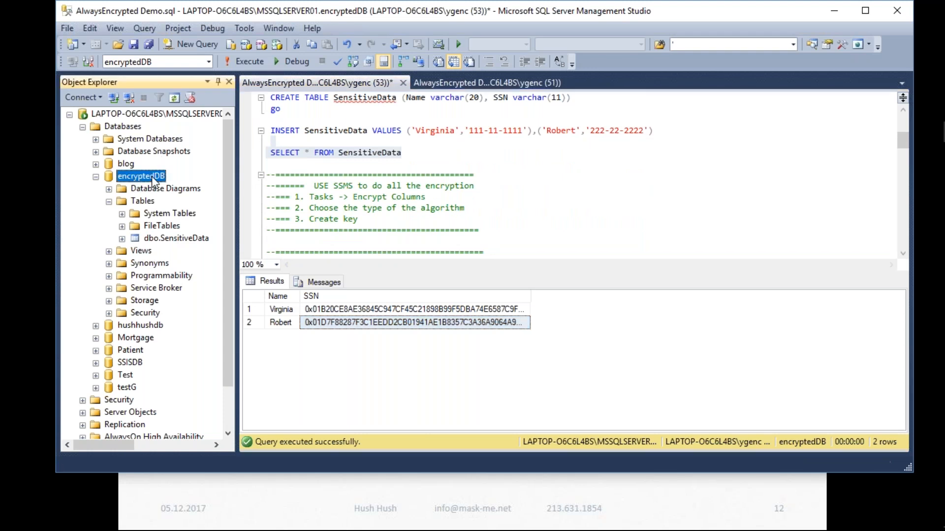
pyautogui.moveTo(171, 220)
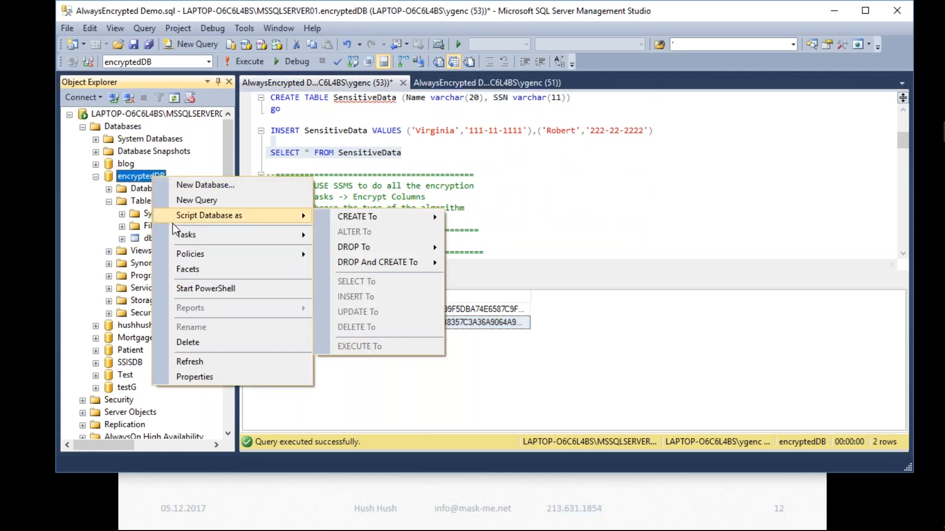
pyautogui.moveTo(174, 237)
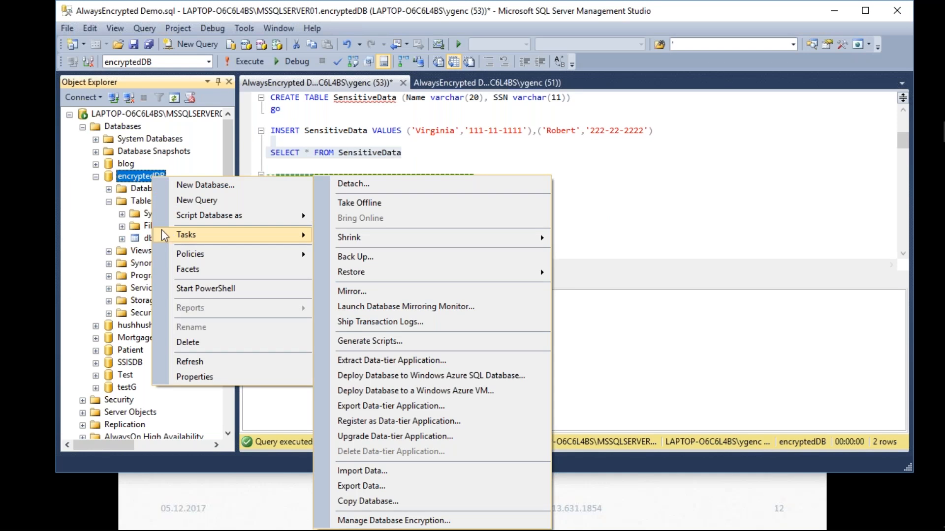
# Look through the blog database's Tasks commands for a column encryption option, and close them without choosing anything.
pyautogui.click(141, 204)
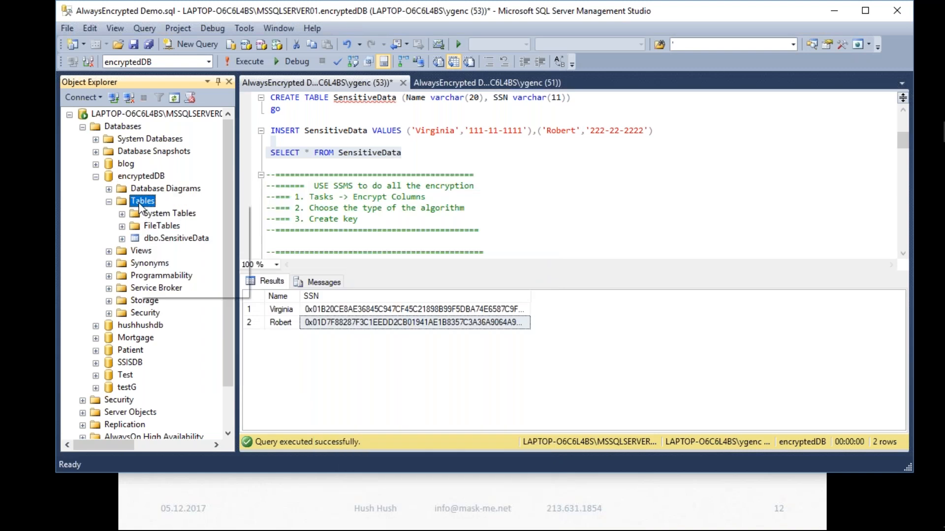
pyautogui.rightClick(138, 204)
pyautogui.click(125, 190)
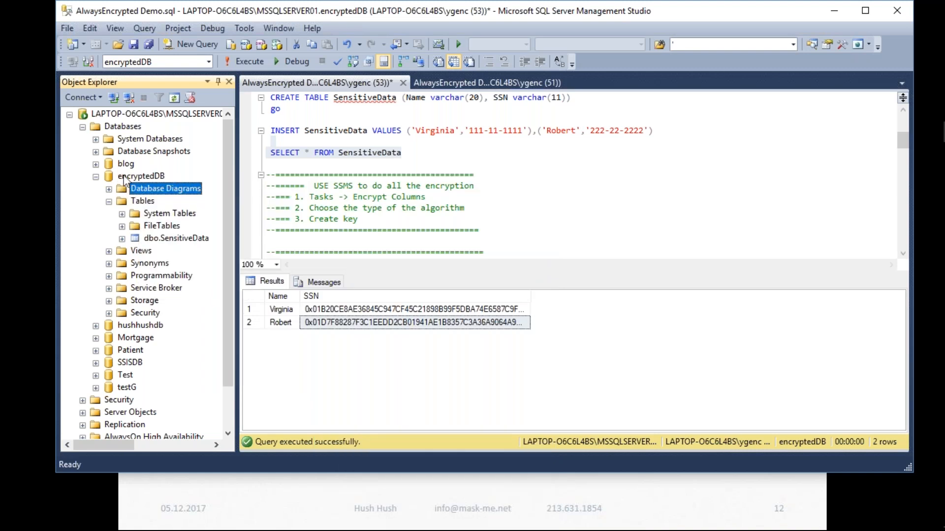
pyautogui.click(140, 176)
pyautogui.rightClick(126, 165)
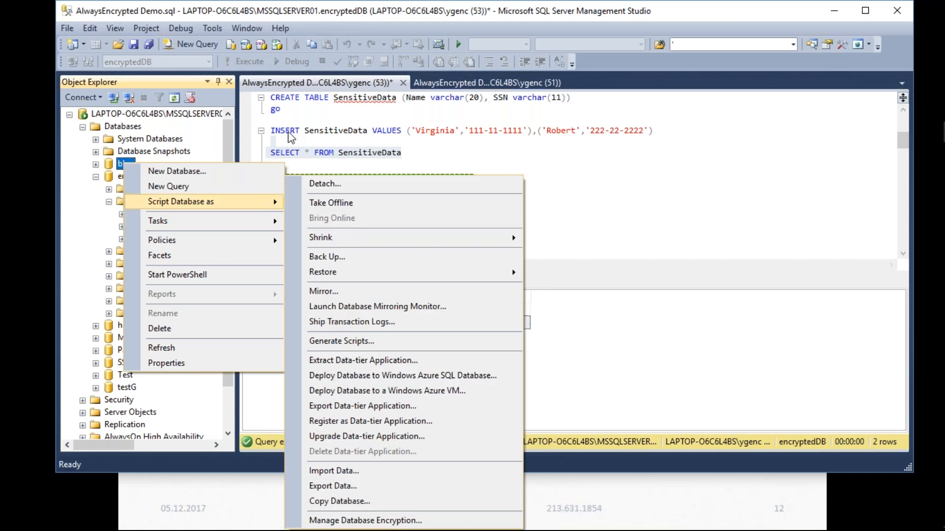
pyautogui.click(604, 159)
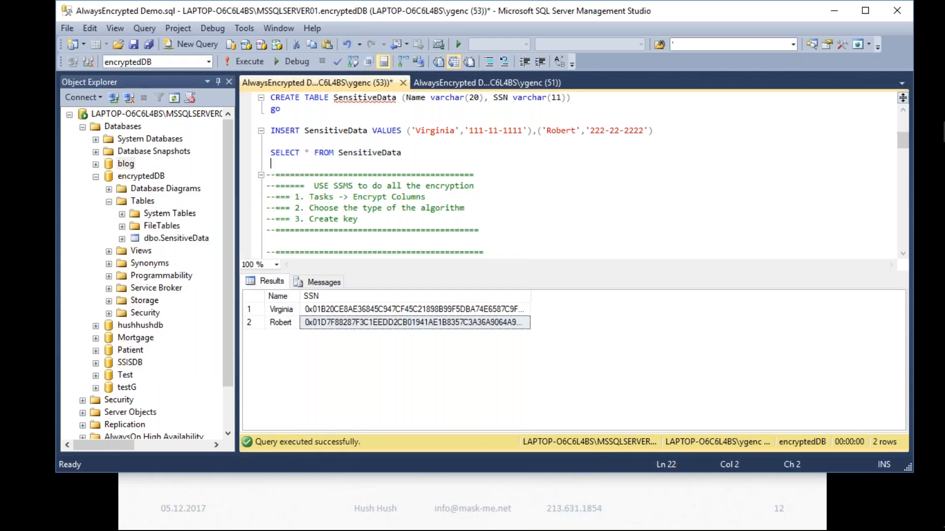
# Recheck encryptedDB's Tasks commands for Encrypt Columns and close them without choosing one.
pyautogui.click(926, 213)
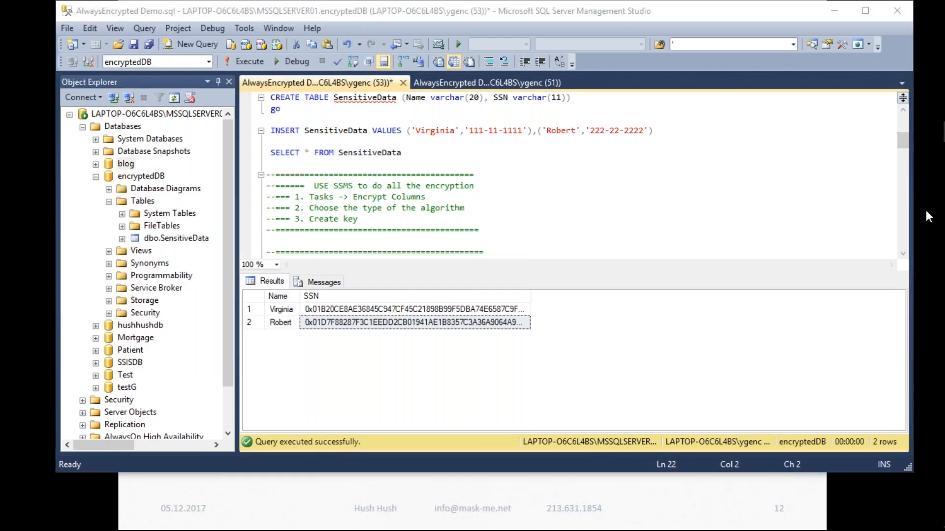
pyautogui.click(851, 205)
pyautogui.rightClick(142, 176)
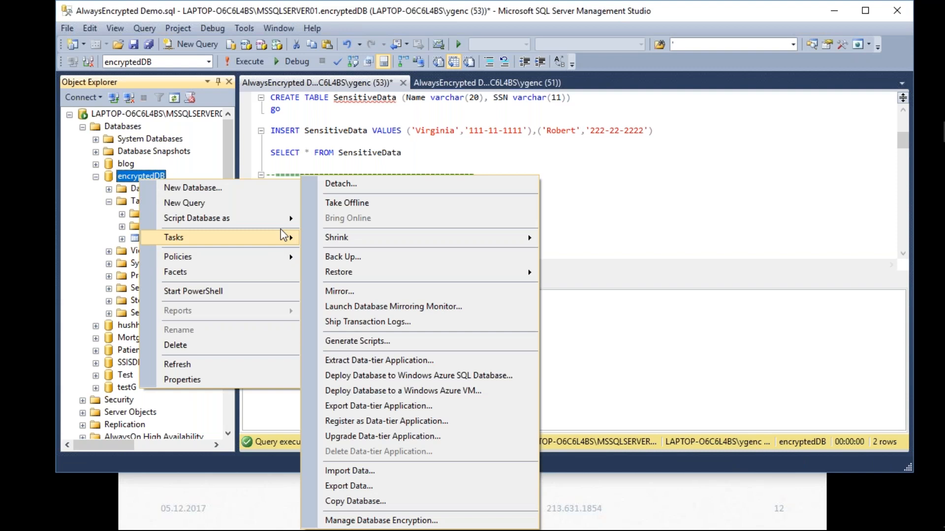
pyautogui.click(544, 402)
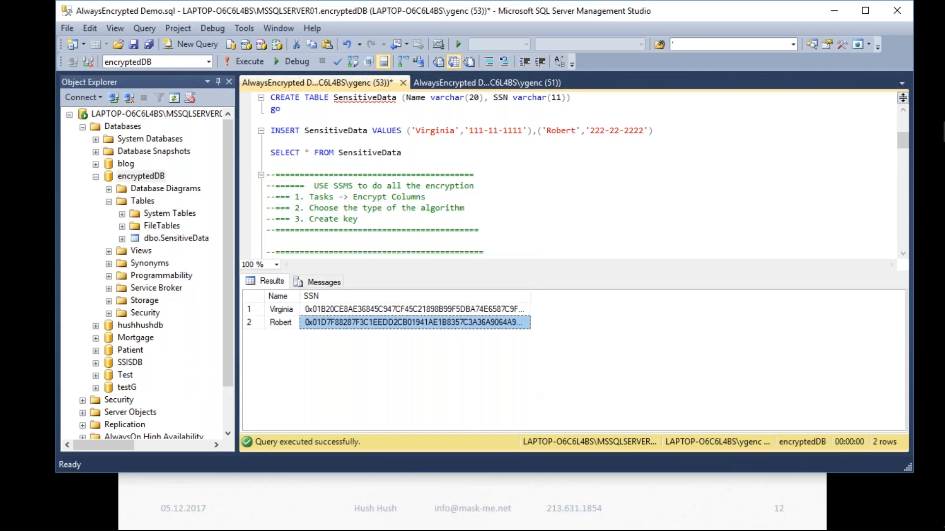
# Maximize the Management Studio window and examine encryptedDB's Tasks commands for Encrypt Columns again.
pyautogui.click(874, 12)
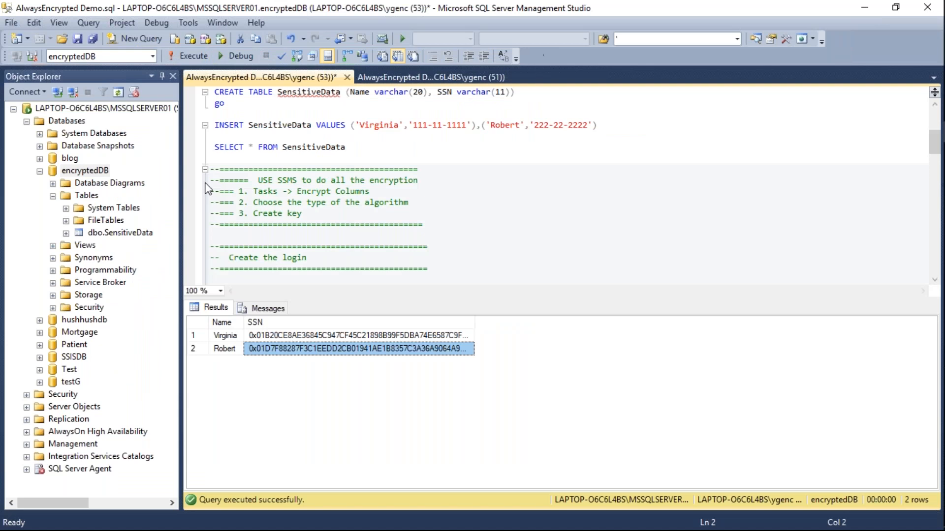
pyautogui.click(84, 173)
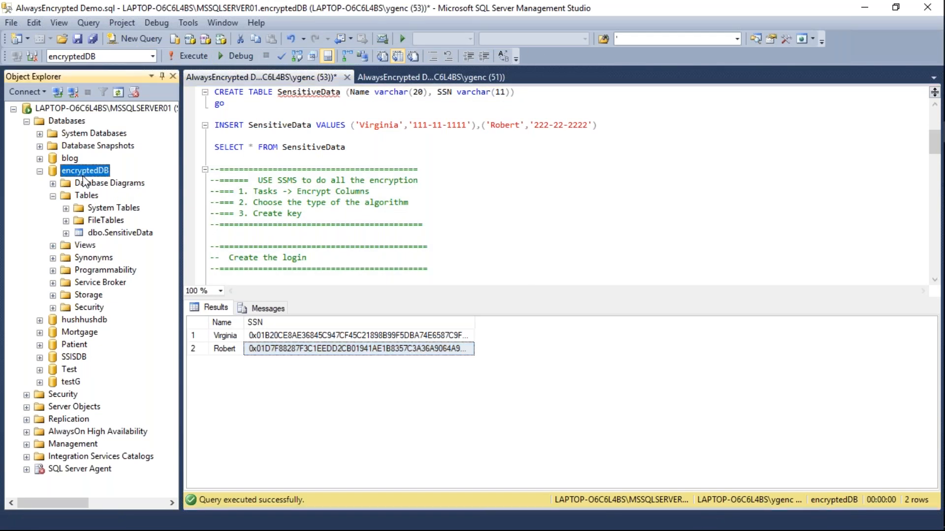
pyautogui.rightClick(84, 178)
pyautogui.moveTo(153, 240)
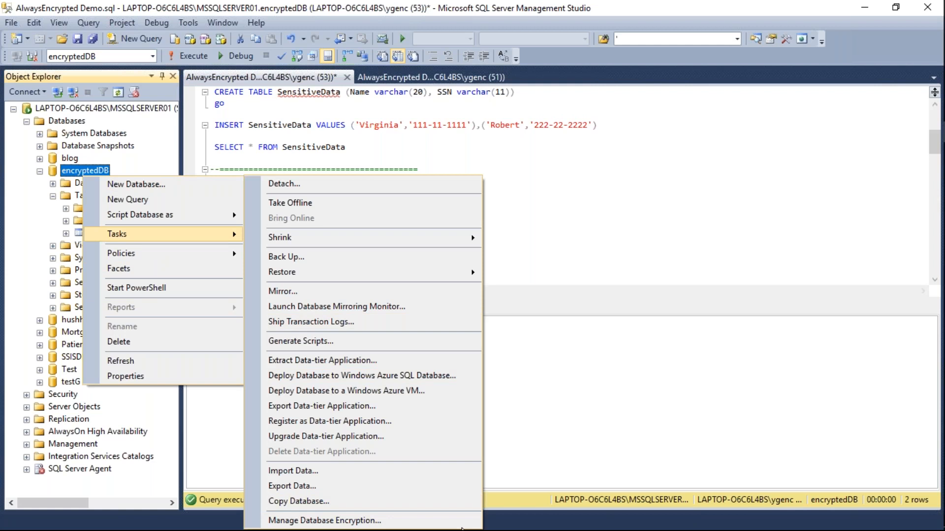
pyautogui.click(636, 8)
pyautogui.moveTo(636, 8); pyautogui.dragTo(635, 1)
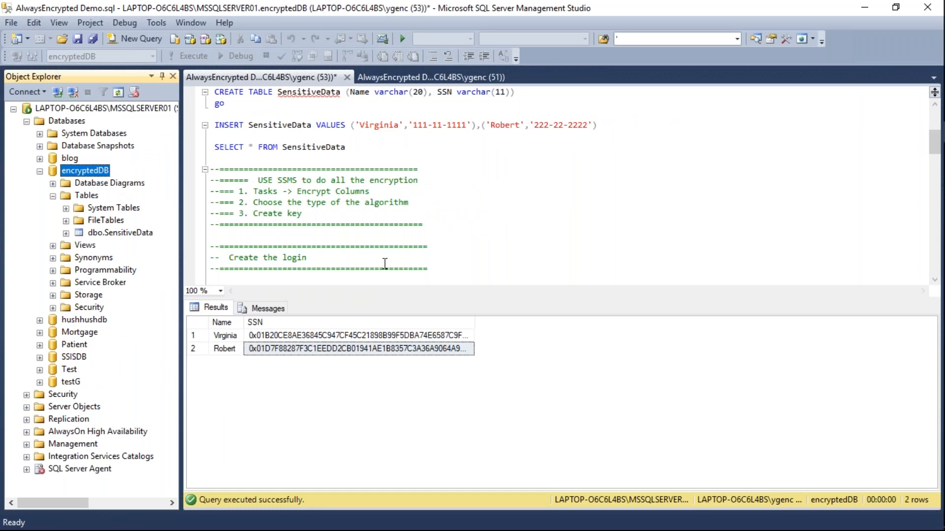
pyautogui.click(935, 212)
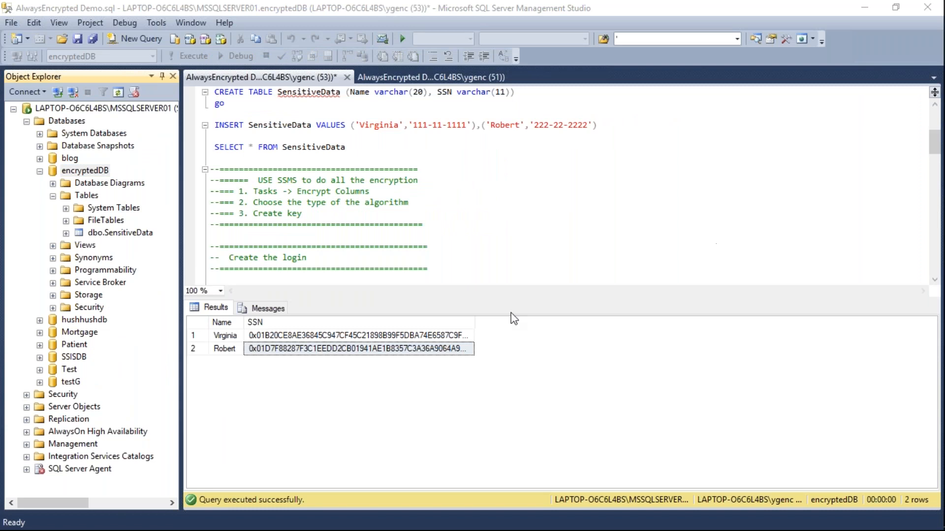
# Expand the dbo.SensitiveData table and look through its commands for a column encryption option, cancelling the rename.
pyautogui.doubleClick(105, 231)
pyautogui.rightClick(105, 232)
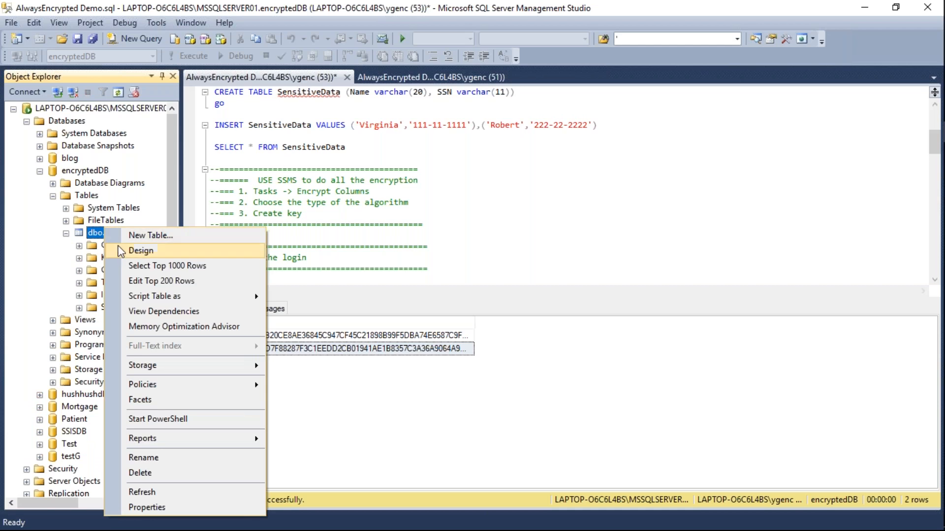
pyautogui.click(143, 458)
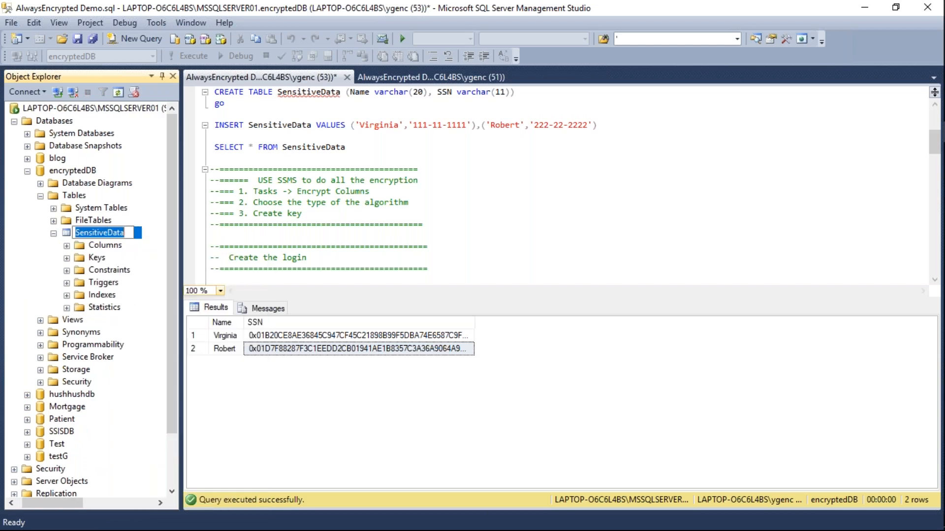
pyautogui.rightClick(101, 237)
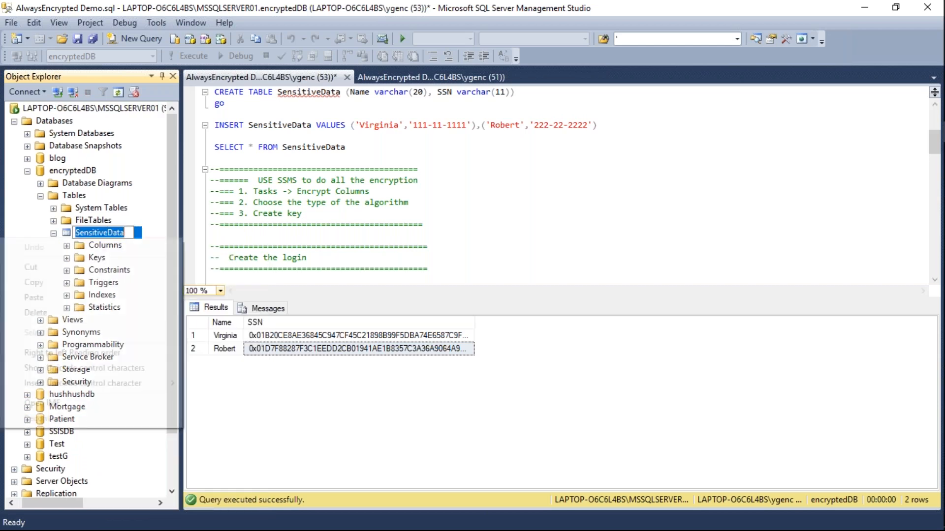
pyautogui.click(149, 166)
pyautogui.press('Escape')
pyautogui.rightClick(105, 233)
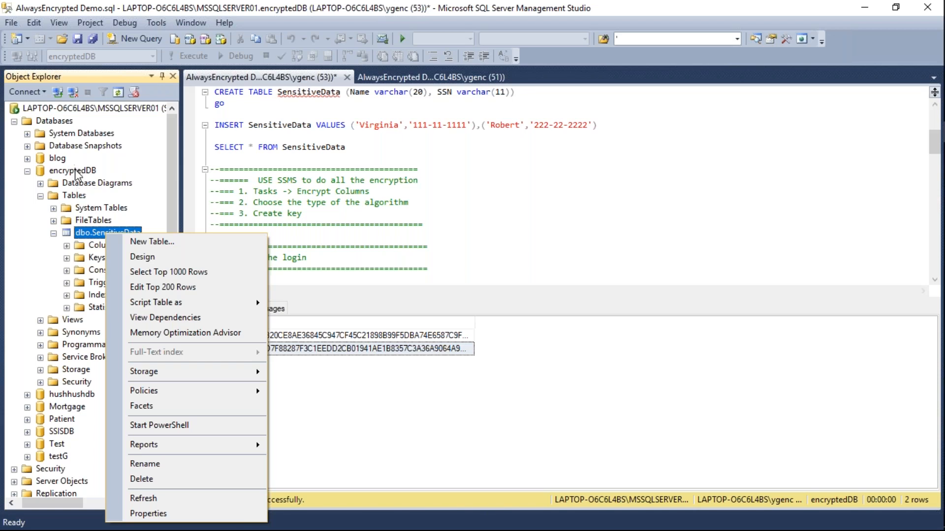
# Check the Tables and encryptedDB commands for column encryption, open Manage Database Encryption for encryptedDB, and cancel it.
pyautogui.click(78, 196)
pyautogui.rightClick(76, 195)
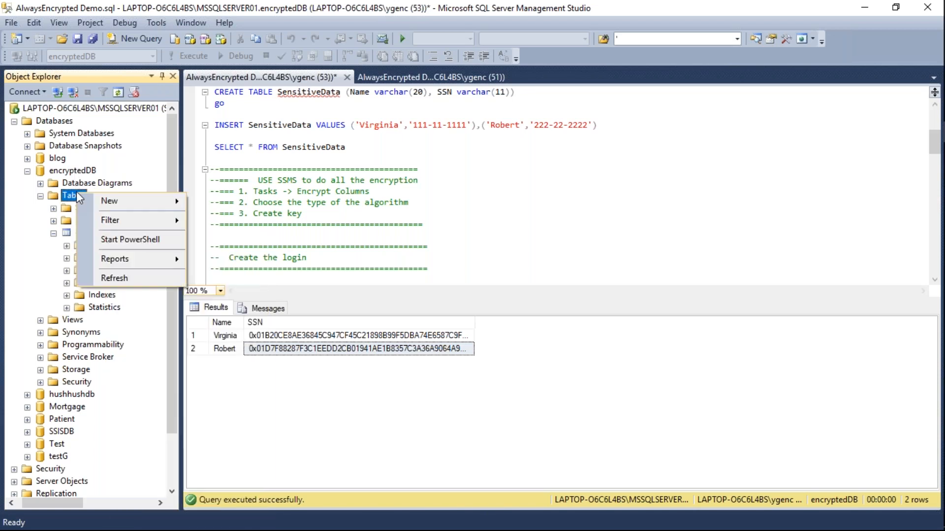
pyautogui.click(73, 169)
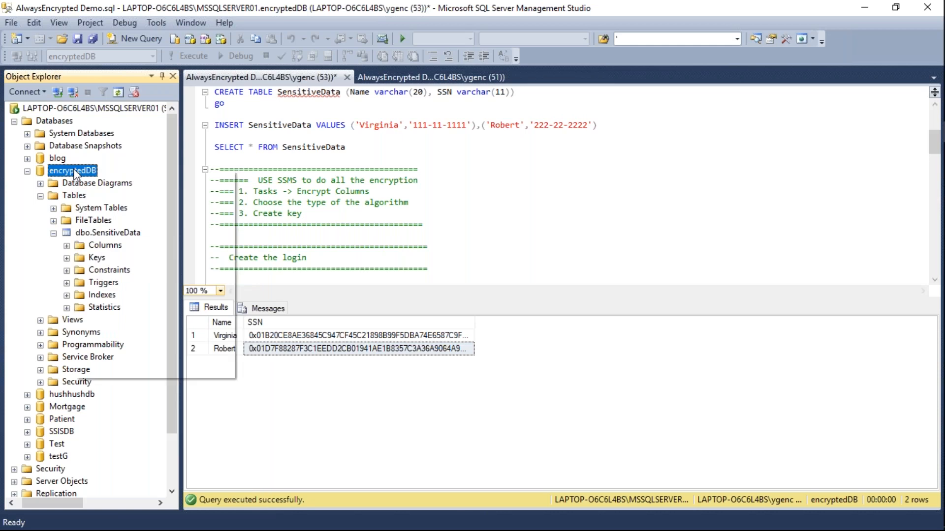
pyautogui.rightClick(73, 169)
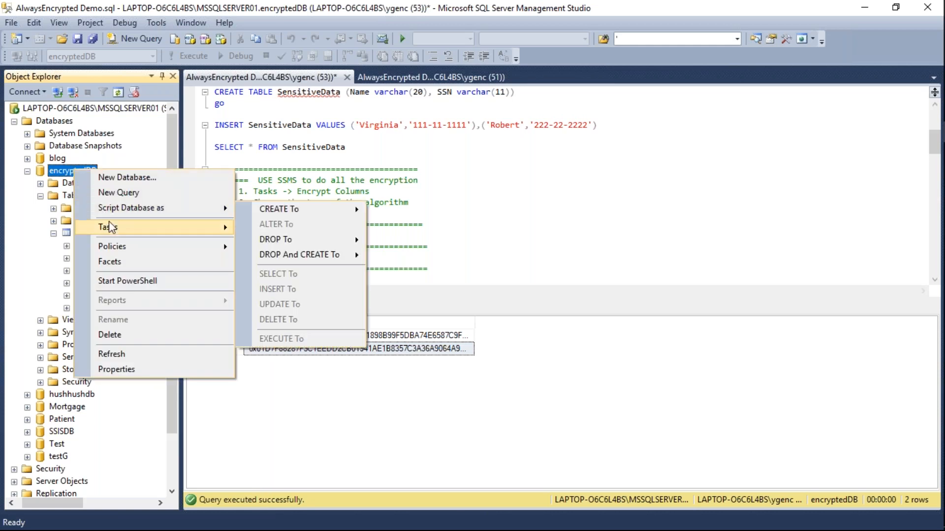
pyautogui.moveTo(110, 226)
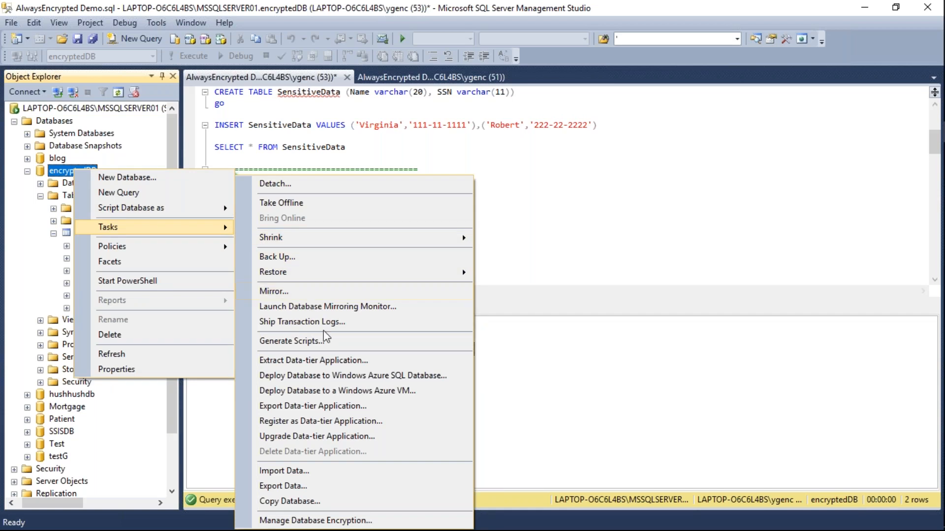
pyautogui.click(335, 526)
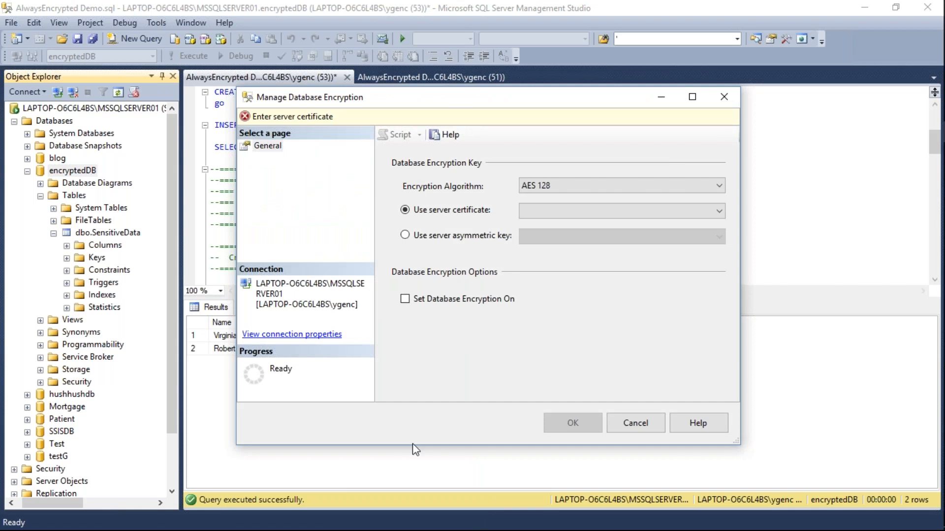
pyautogui.click(635, 423)
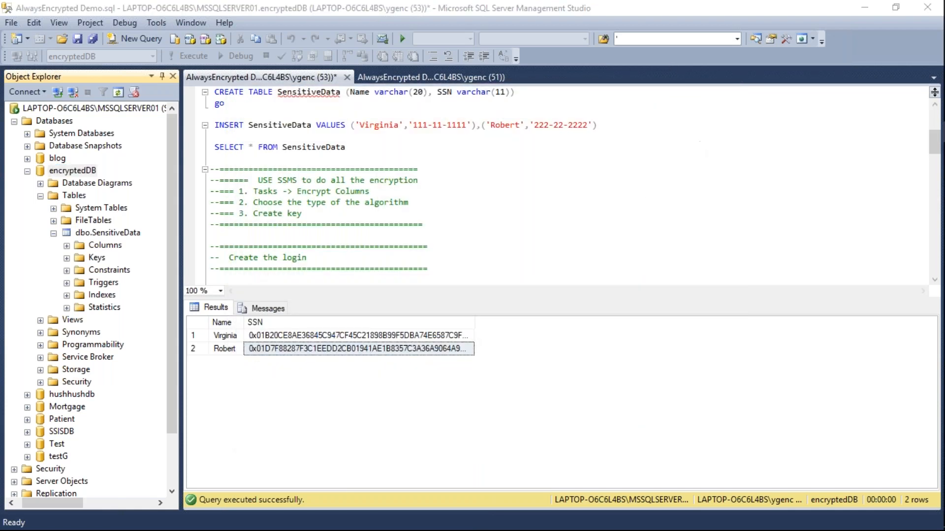
pyautogui.click(392, 237)
pyautogui.moveTo(566, 225); pyautogui.dragTo(686, 180)
pyautogui.click(690, 158)
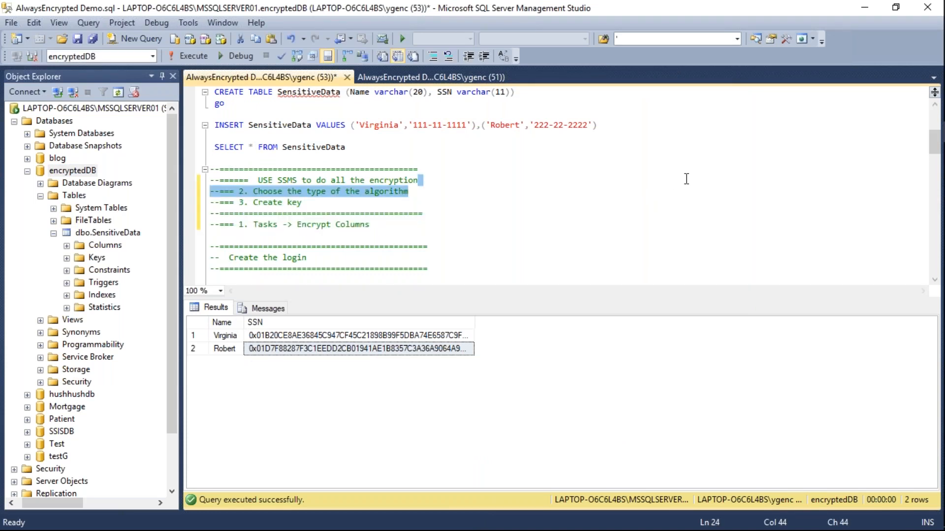
pyautogui.hotkey('ctrl', 'z')
pyautogui.moveTo(783, 224); pyautogui.dragTo(786, 209)
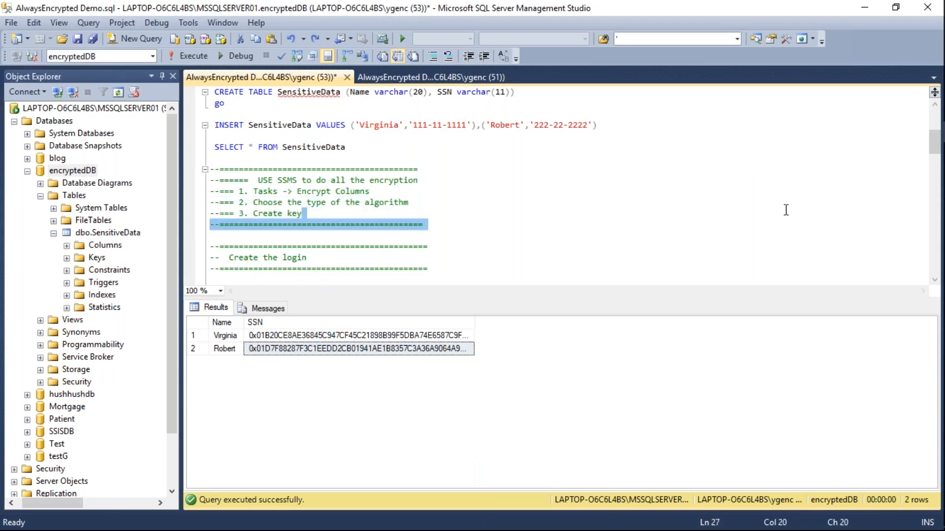
pyautogui.click(836, 256)
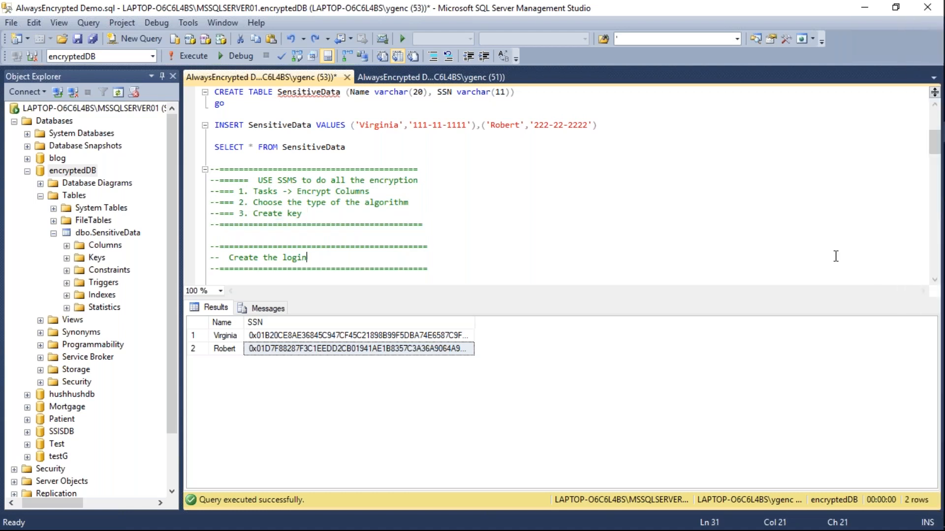
# Review the script's login creation and TestLogin query sections, and select the SSN value in the first result row.
pyautogui.click(936, 280)
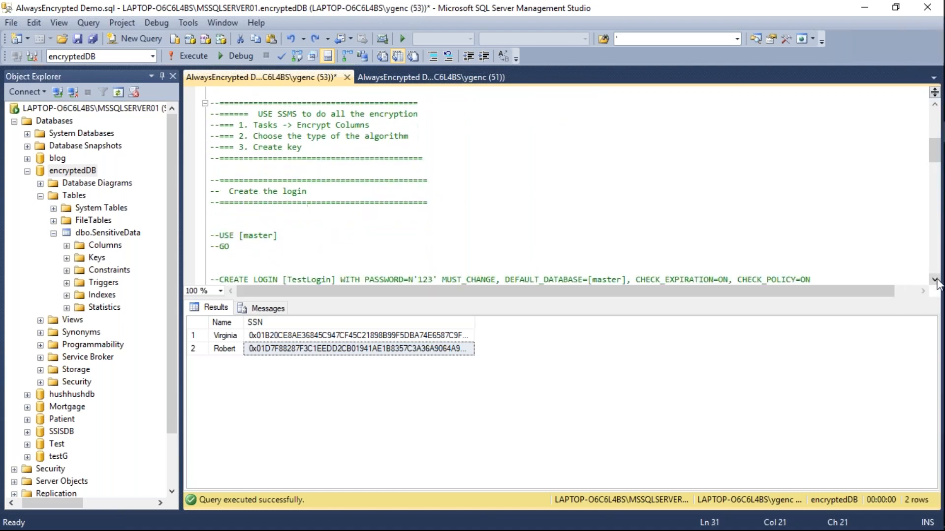
pyautogui.click(936, 280)
pyautogui.click(936, 280)
pyautogui.click(936, 280)
pyautogui.click(936, 280)
pyautogui.click(936, 281)
pyautogui.click(936, 281)
pyautogui.click(936, 281)
pyautogui.click(936, 281)
pyautogui.click(936, 281)
pyautogui.click(936, 281)
pyautogui.click(936, 280)
pyautogui.click(936, 280)
pyautogui.click(936, 280)
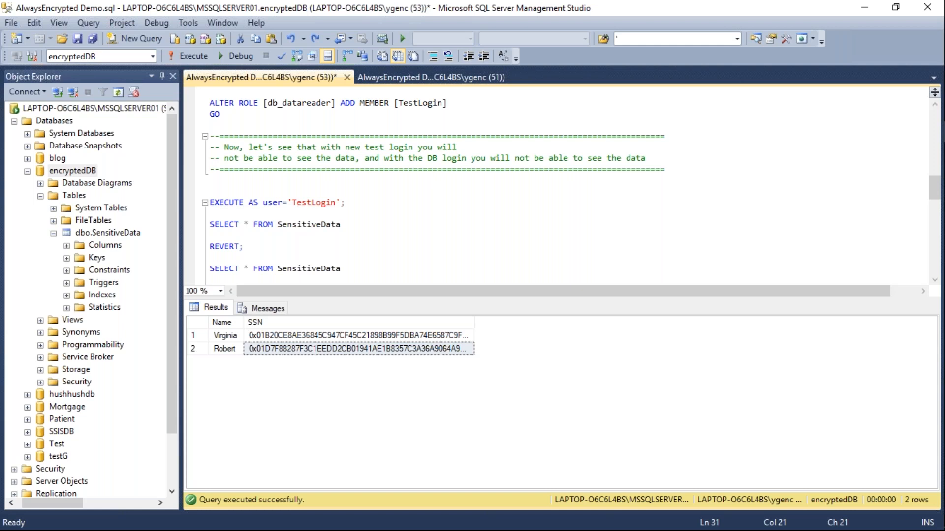
pyautogui.click(429, 337)
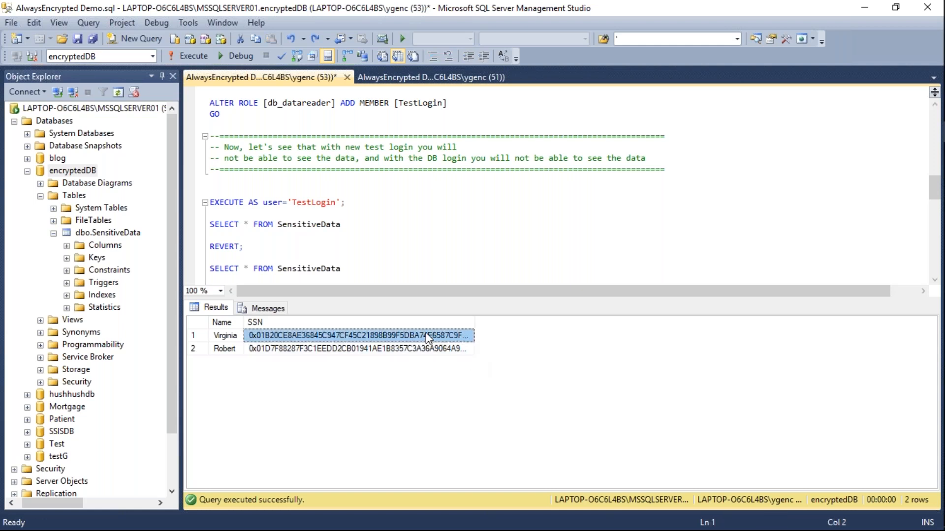
# Switch to Visual Studio, open the Data Flow Task of AlwaysOnEncryption.dtsx, and select its ADO NET Source.
pyautogui.hotkey('alt', 'Tab')
pyautogui.hotkey('alt', 'Tab')
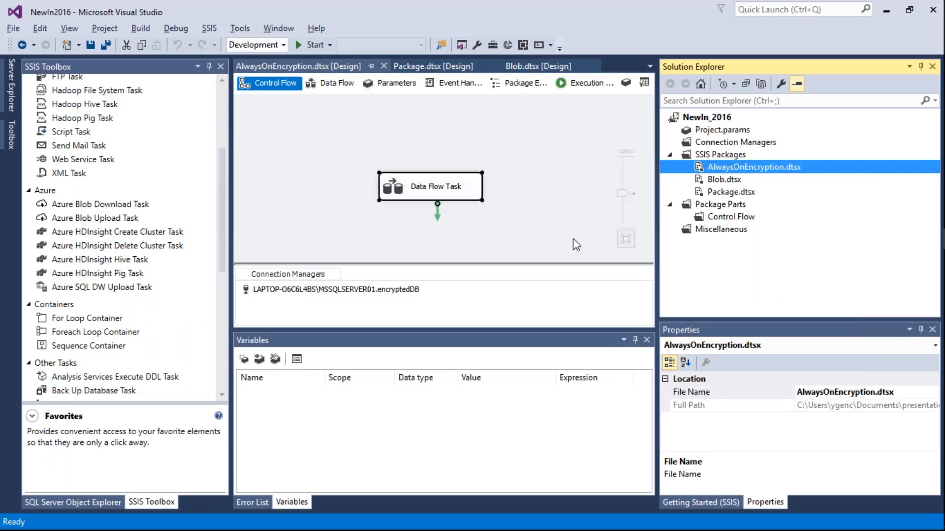
pyautogui.doubleClick(404, 196)
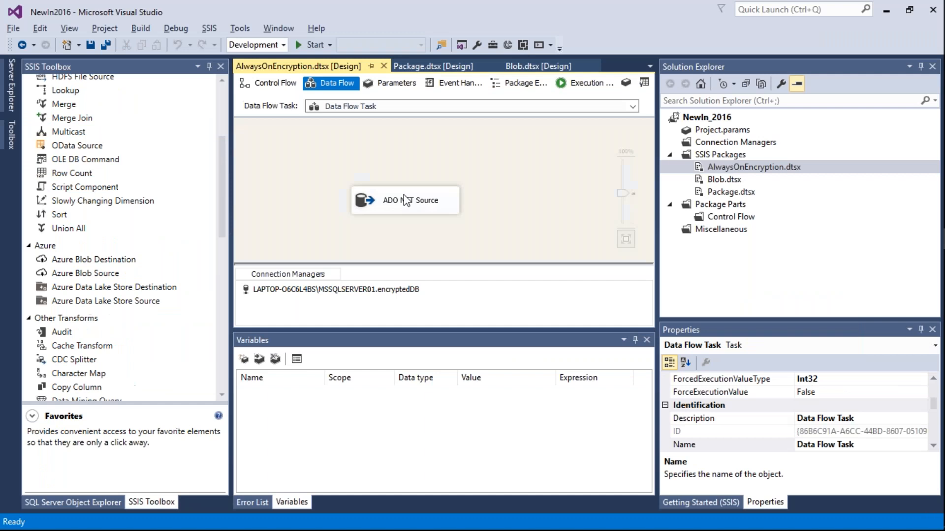
pyautogui.click(391, 199)
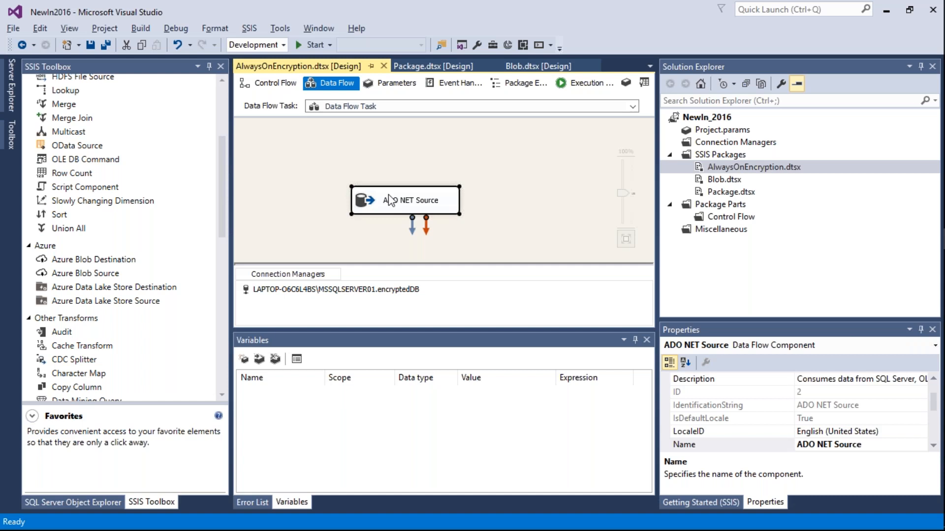
# Preview dbo.SensitiveData through the ADO NET Source, widen the SSN column to read its values, and cancel the source editor.
pyautogui.doubleClick(379, 204)
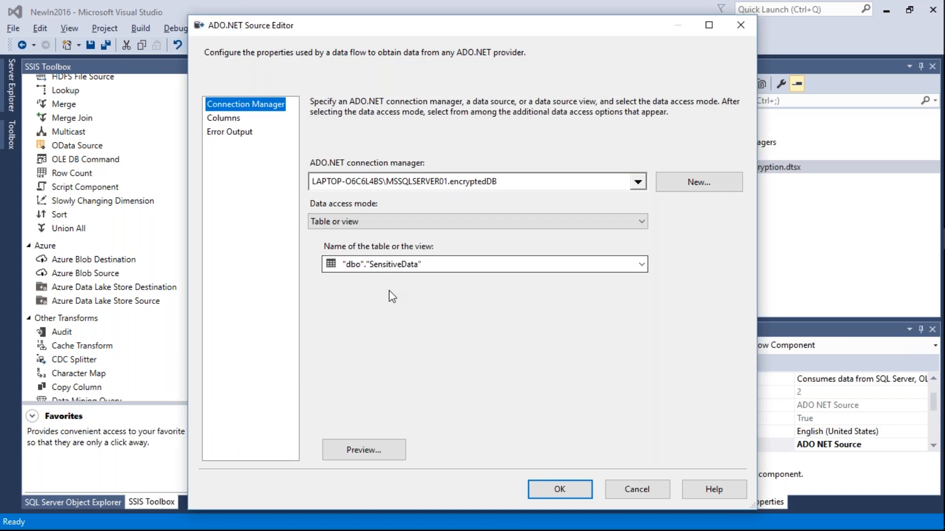
pyautogui.click(368, 440)
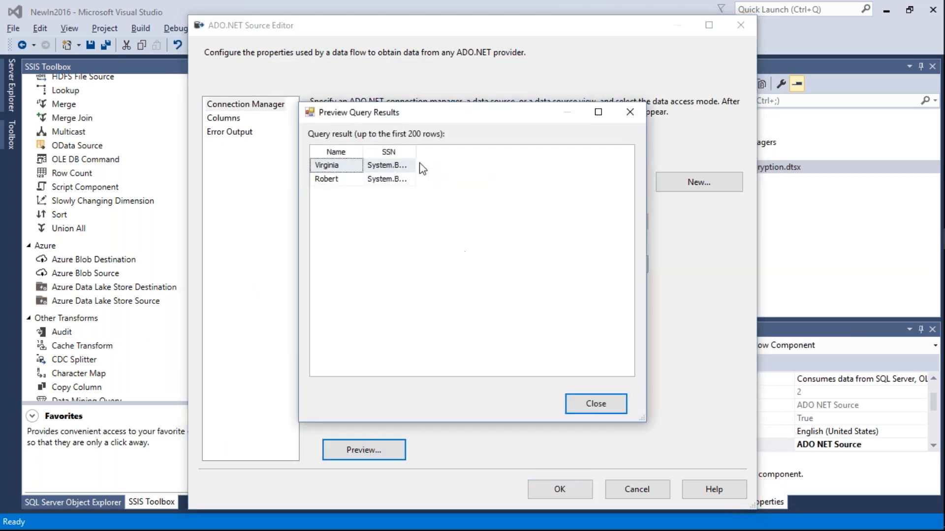
pyautogui.doubleClick(414, 153)
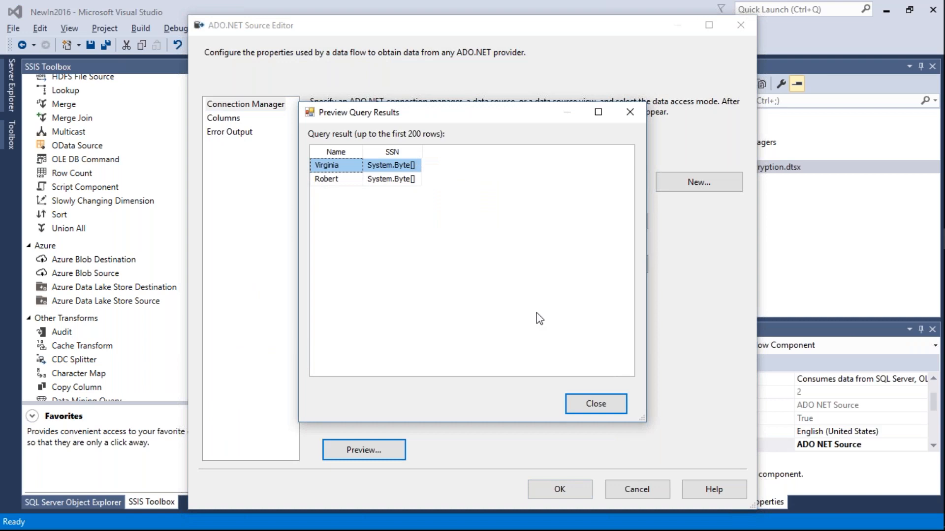
pyautogui.click(595, 403)
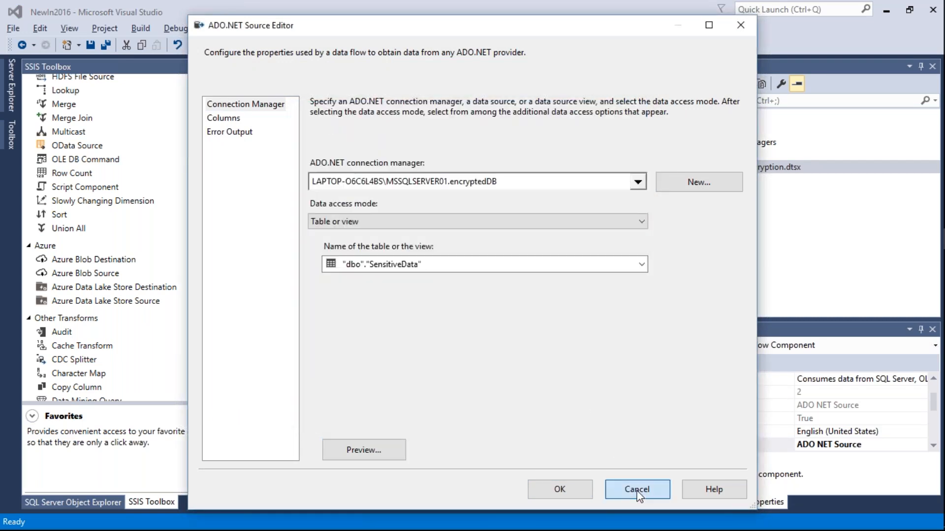
pyautogui.click(635, 490)
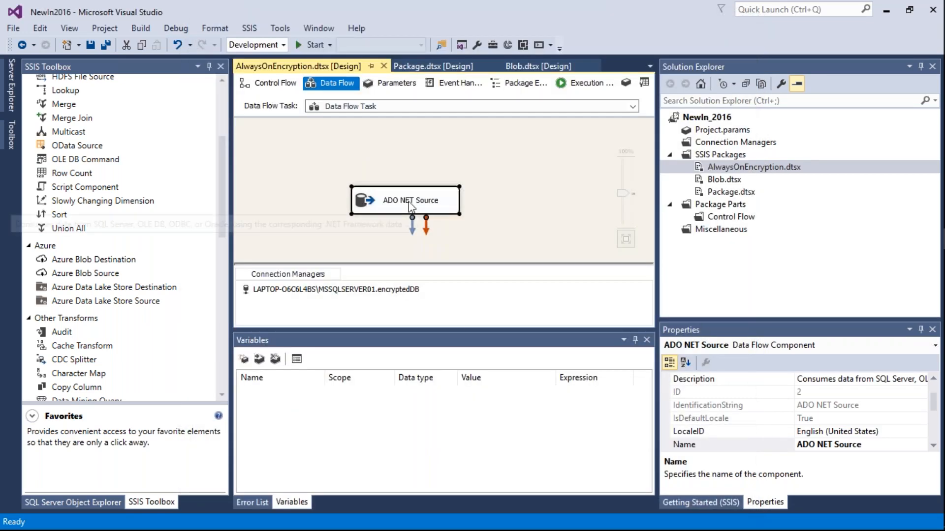
# Try setting Column Encryption Setting to Enabled on the encryptedDB connection manager, and cancel the dialog.
pyautogui.doubleClick(367, 291)
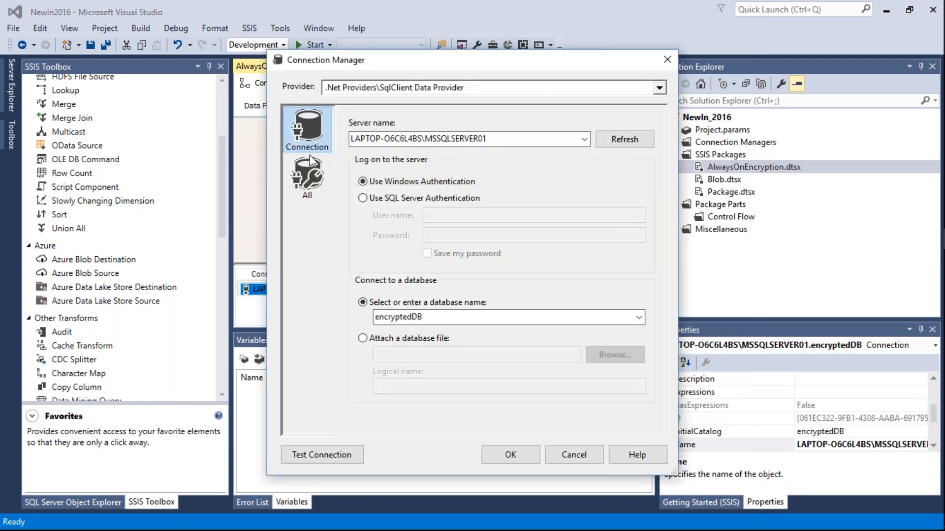
pyautogui.click(310, 180)
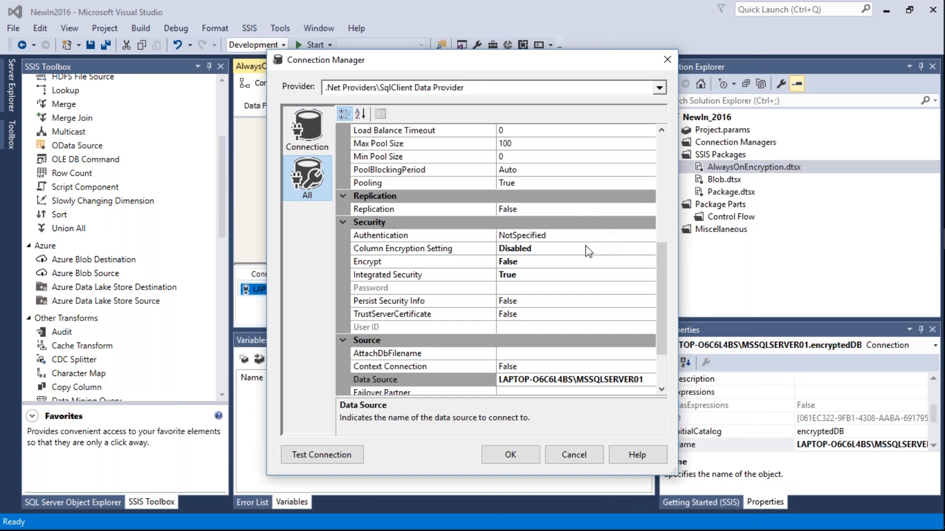
pyautogui.click(589, 249)
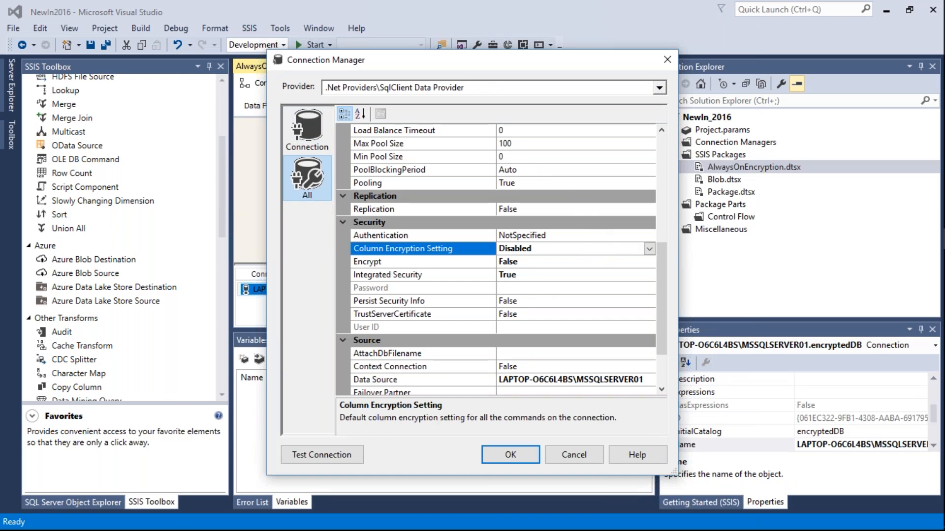
pyautogui.click(649, 248)
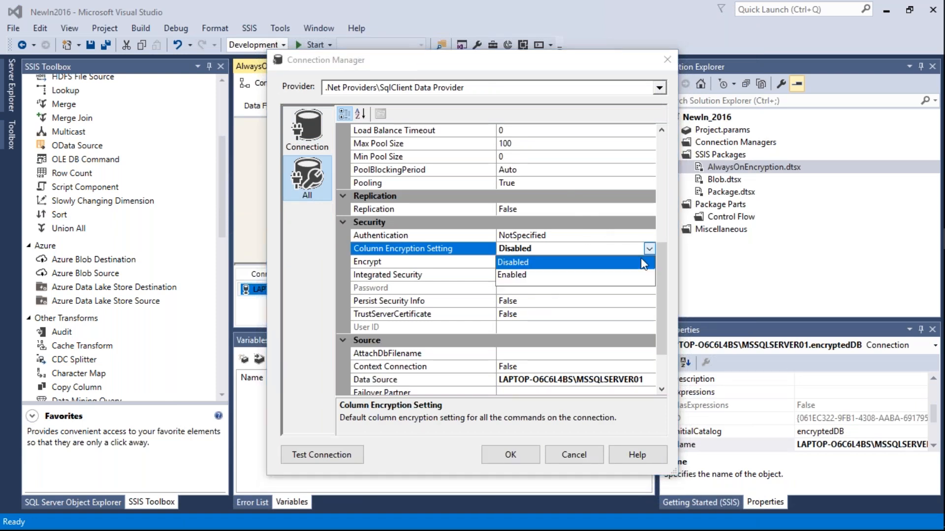
pyautogui.click(620, 275)
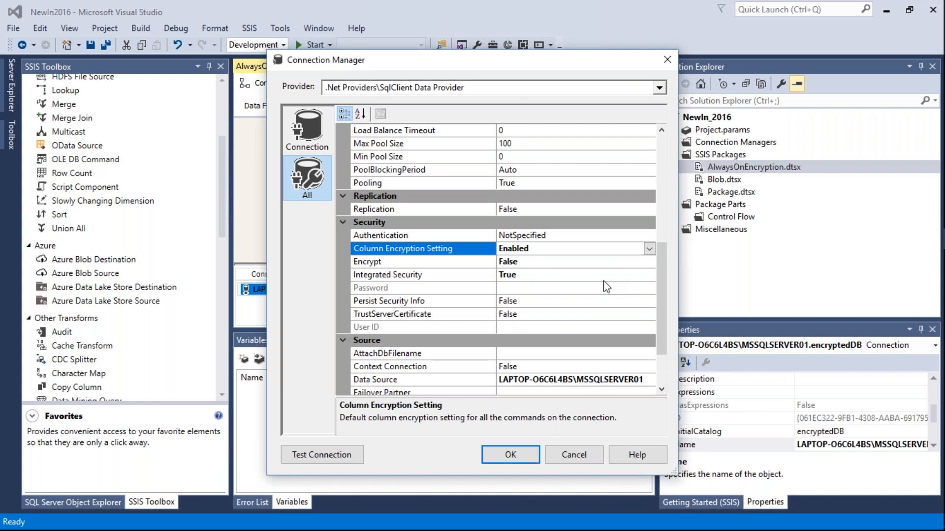
pyautogui.click(481, 262)
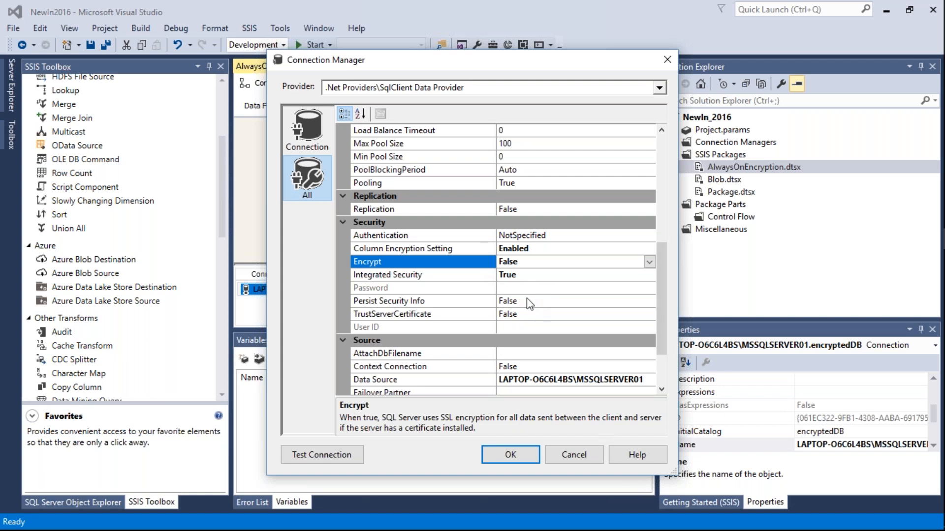
pyautogui.click(525, 249)
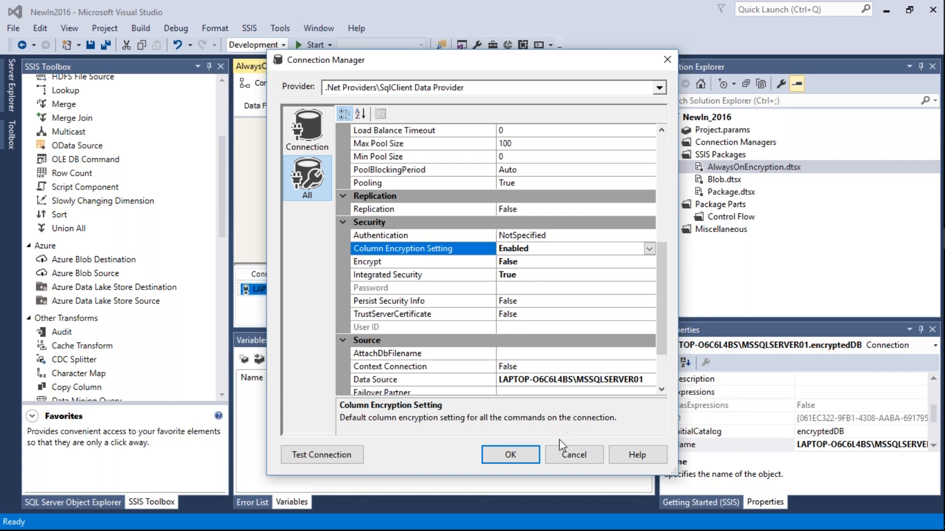
pyautogui.click(572, 460)
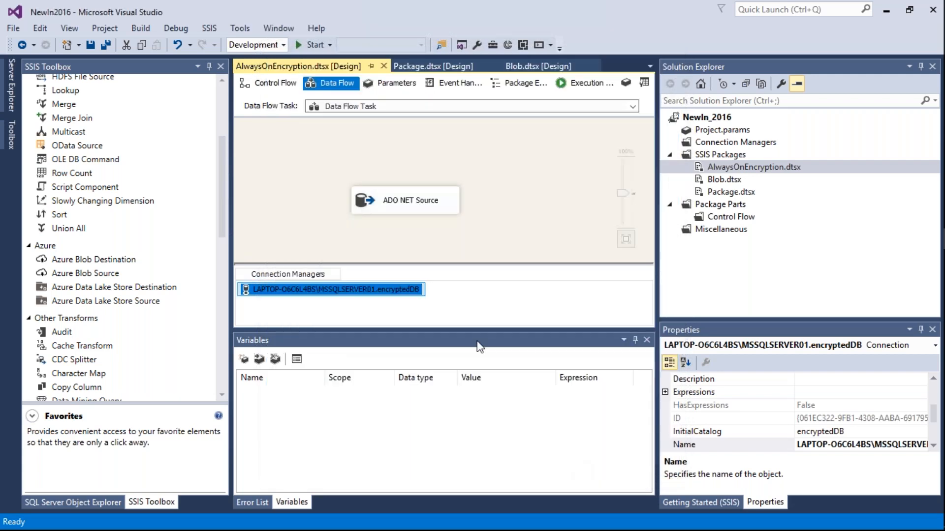
# Reopen the ADO NET Source, preview the dbo.SensitiveData rows again, and accept the source editor.
pyautogui.click(378, 195)
pyautogui.doubleClick(378, 194)
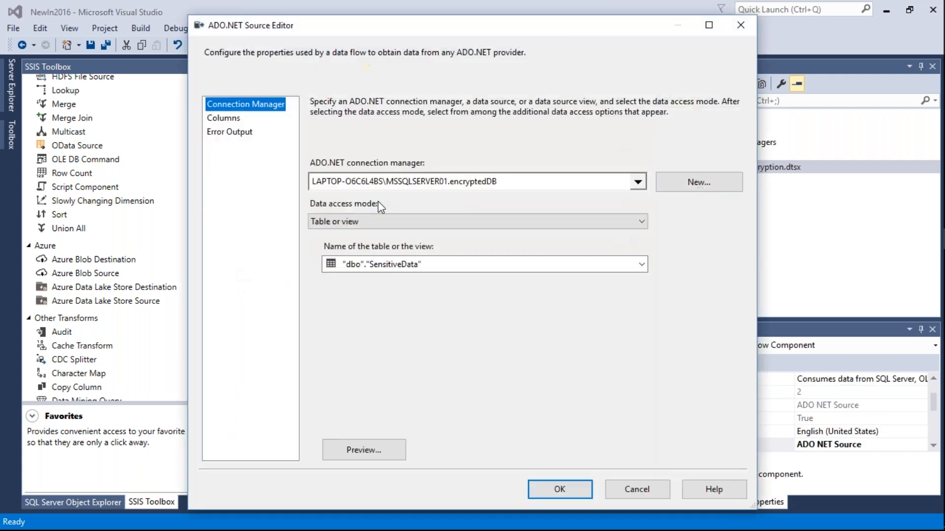
pyautogui.click(382, 448)
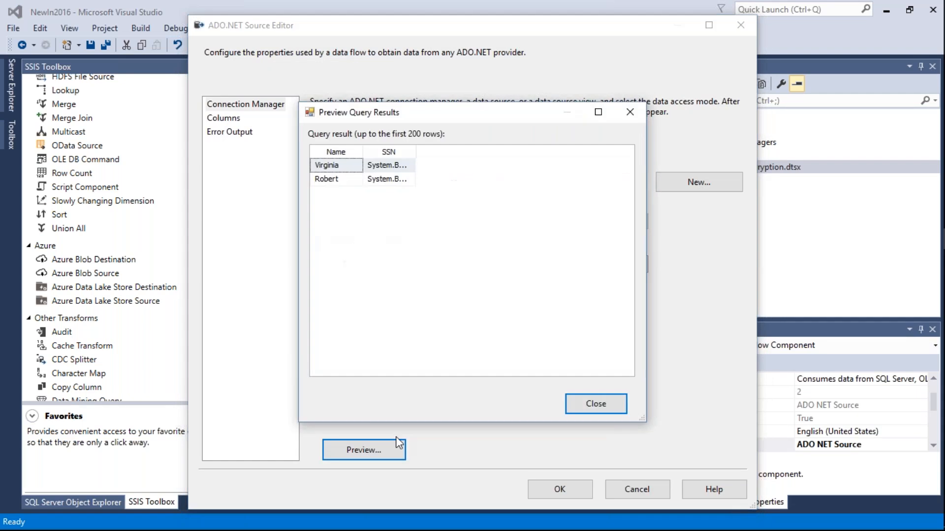
pyautogui.click(605, 397)
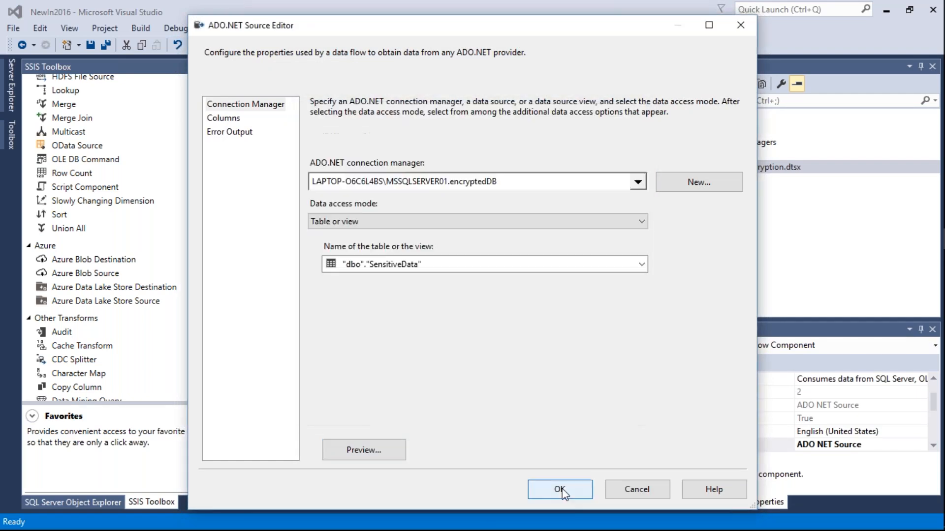
pyautogui.click(562, 489)
# Set Column Encryption Setting to Enabled on the encryptedDB connection manager, test the connection, and accept the change.
pyautogui.doubleClick(364, 290)
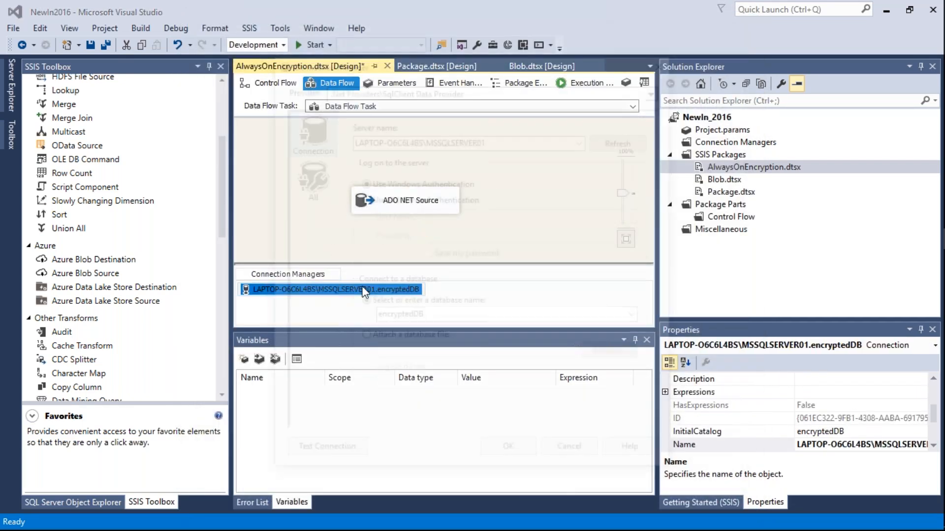
pyautogui.click(320, 185)
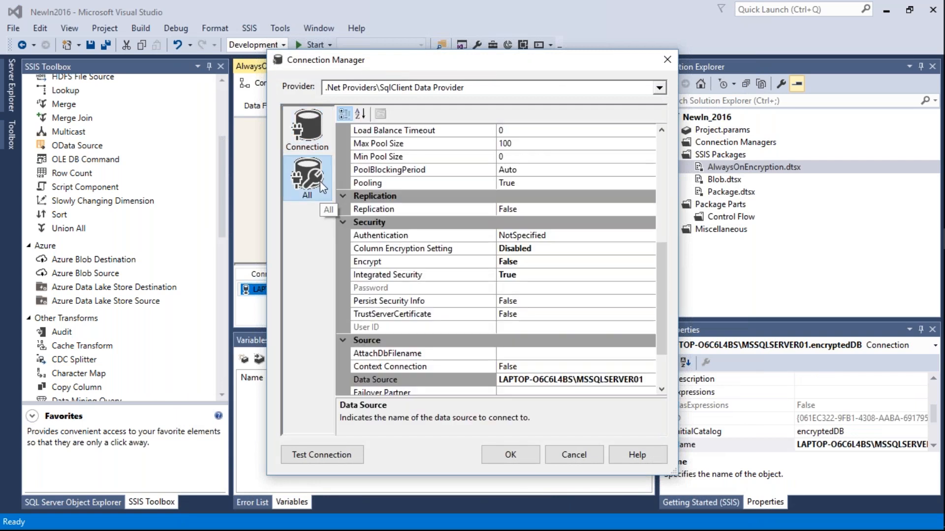
pyautogui.click(653, 246)
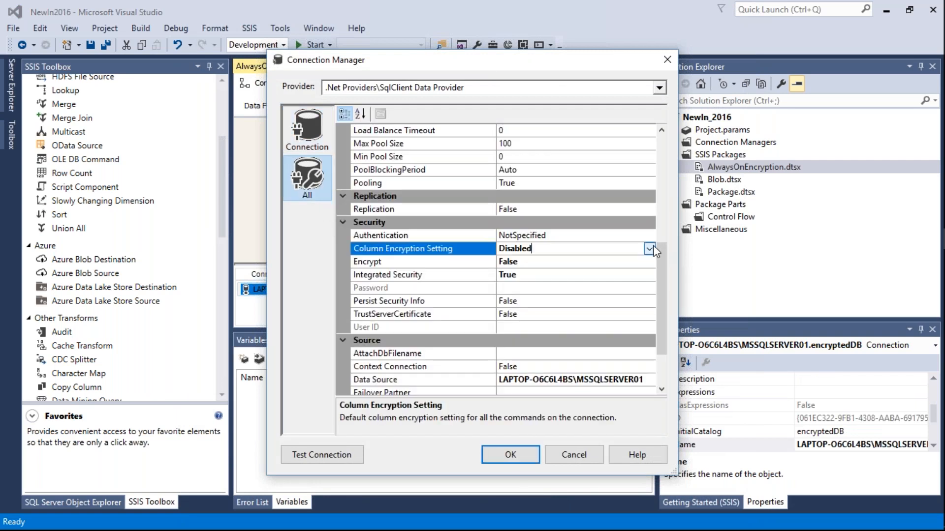
pyautogui.click(651, 248)
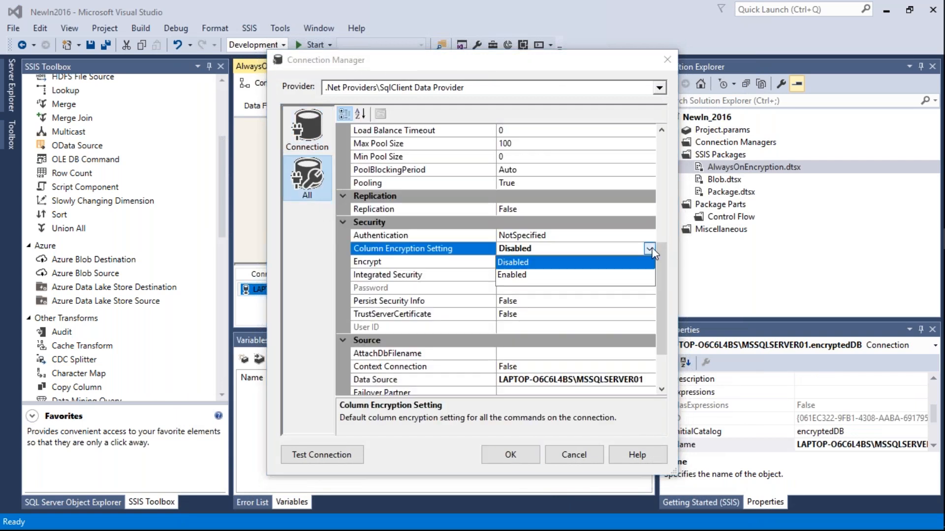
pyautogui.click(625, 276)
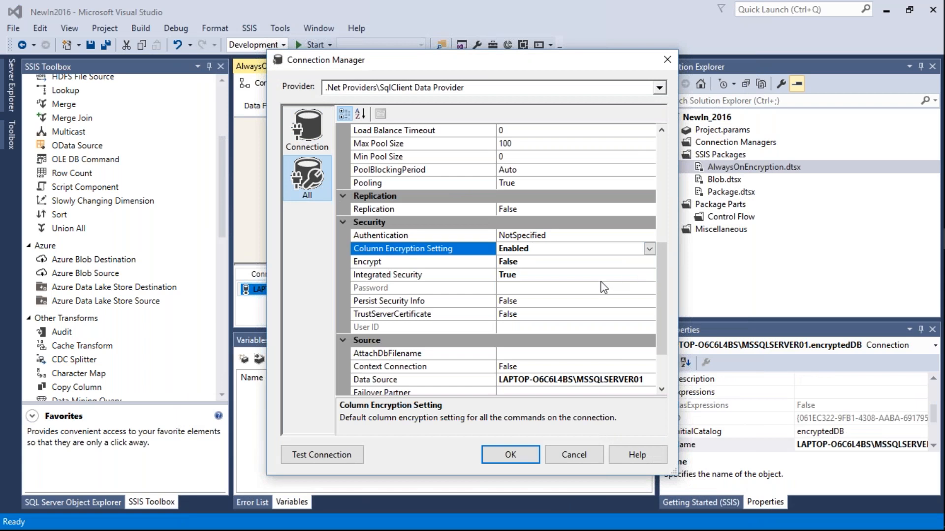
pyautogui.click(321, 461)
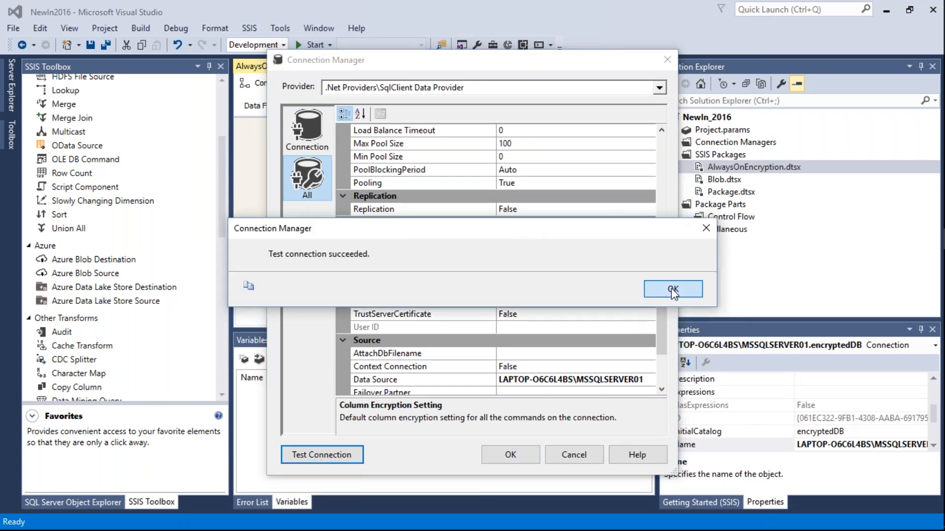
pyautogui.click(673, 289)
pyautogui.click(511, 455)
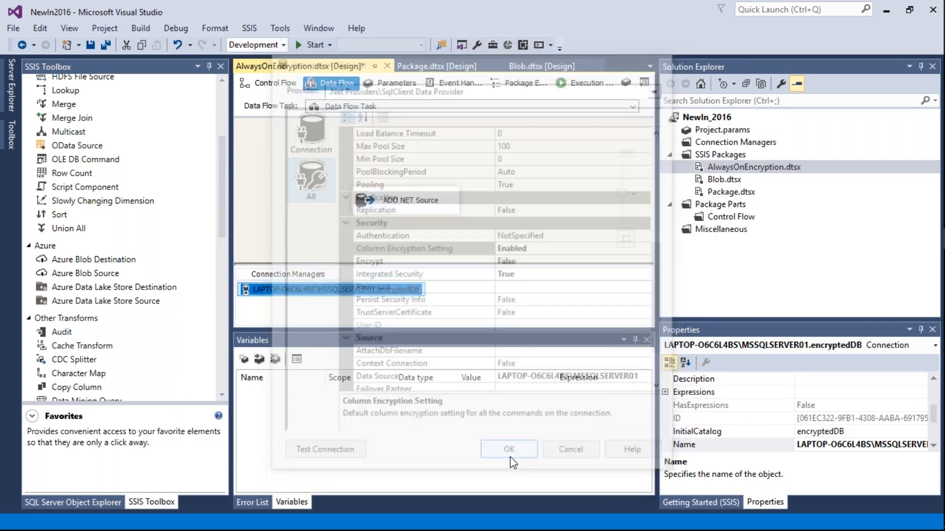
# Preview the dbo.SensitiveData rows through the ADO NET Source, widen the SSN column to read its full values, and cancel the source editor.
pyautogui.doubleClick(376, 198)
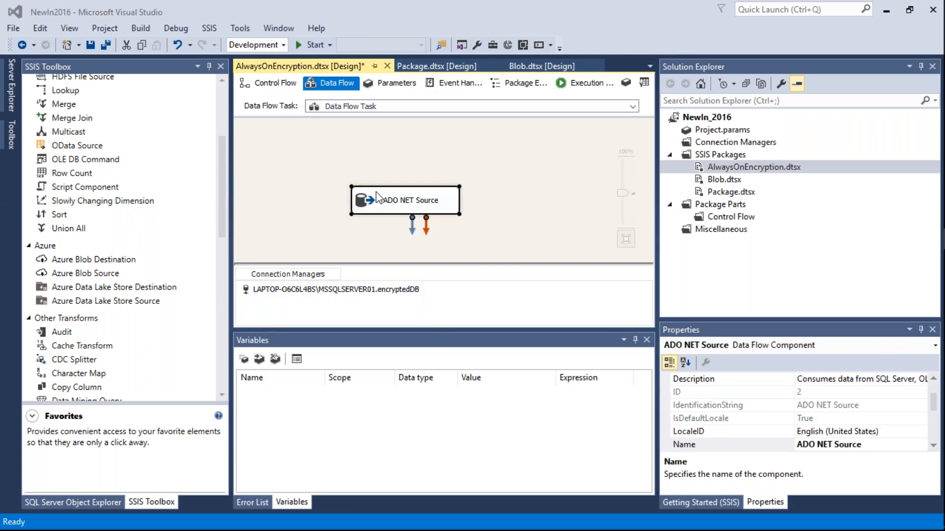
pyautogui.click(374, 443)
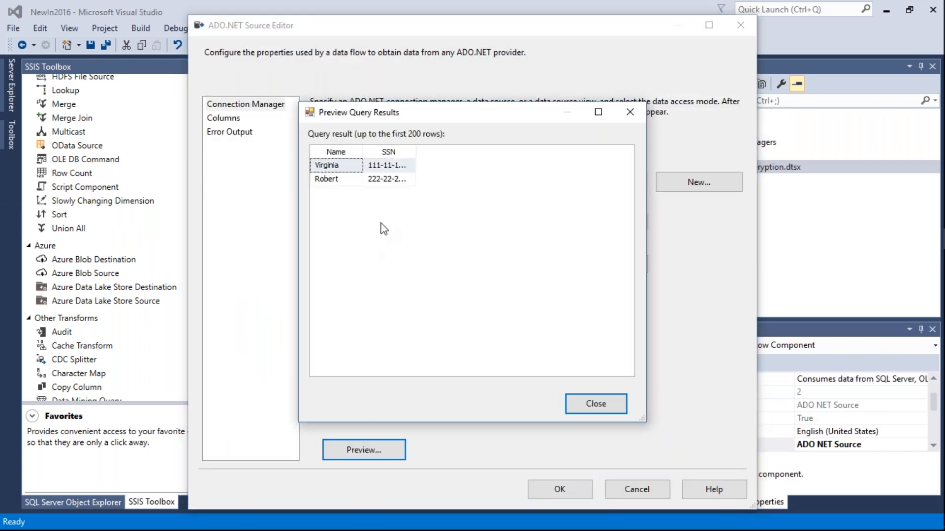
pyautogui.doubleClick(416, 152)
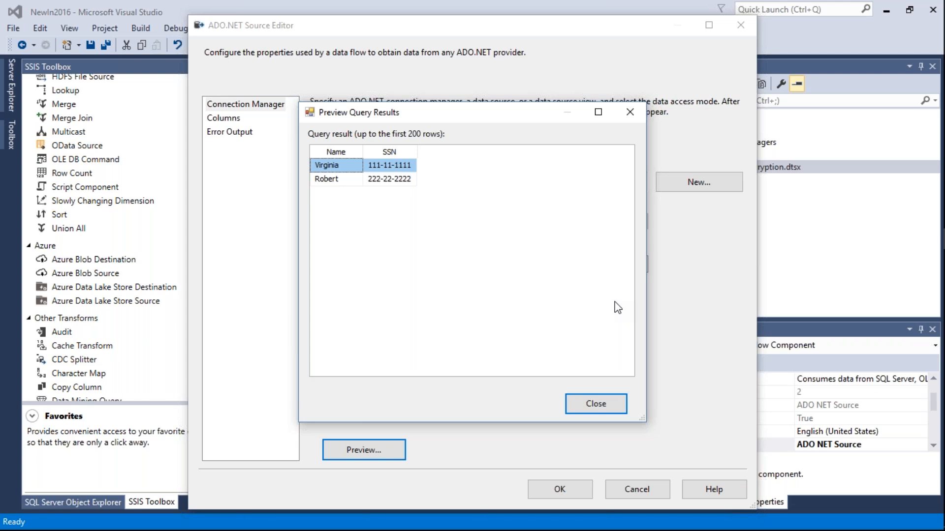
pyautogui.click(597, 406)
pyautogui.click(639, 491)
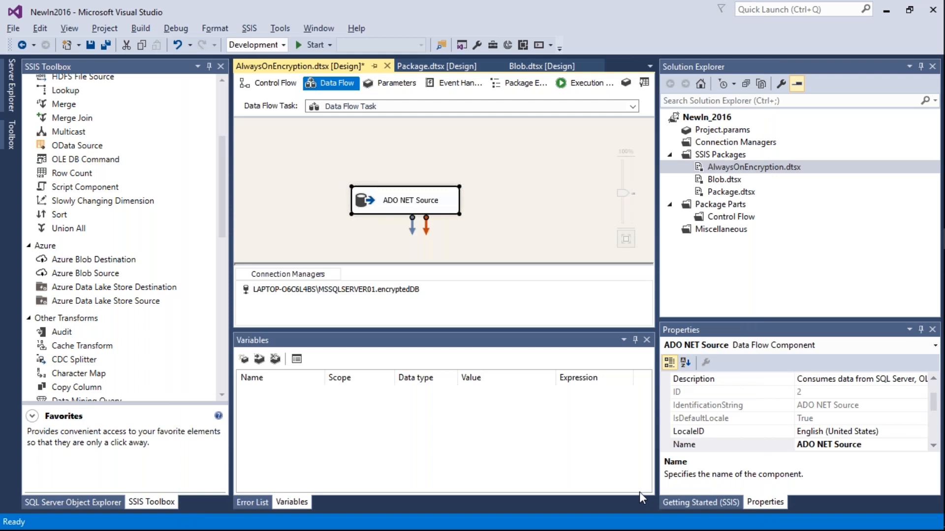
# Switch to File Explorer, open Always Encrypted guide.docx from the presentations folder in Word, and read its certificate export and import instructions.
pyautogui.hotkey('alt', 'Tab')
pyautogui.hotkey('alt', 'Tab')
pyautogui.press('Tab')
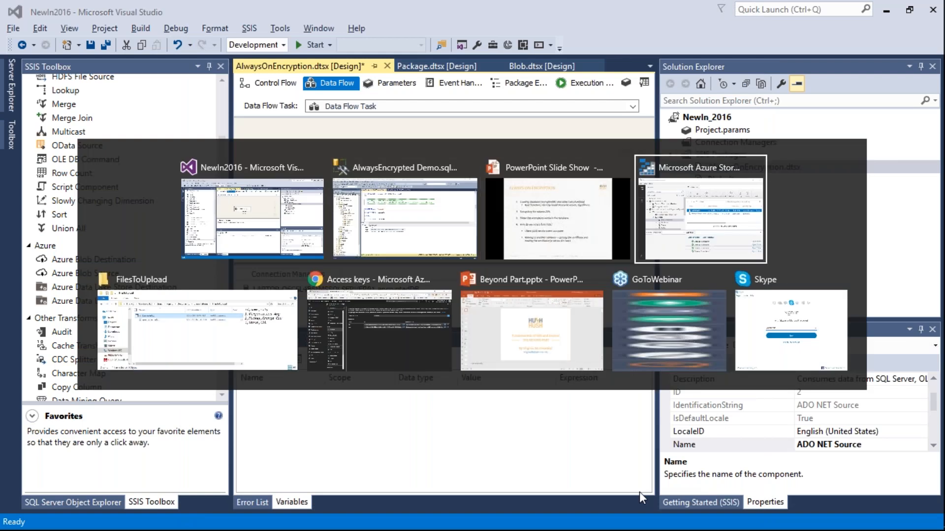
pyautogui.press('Tab')
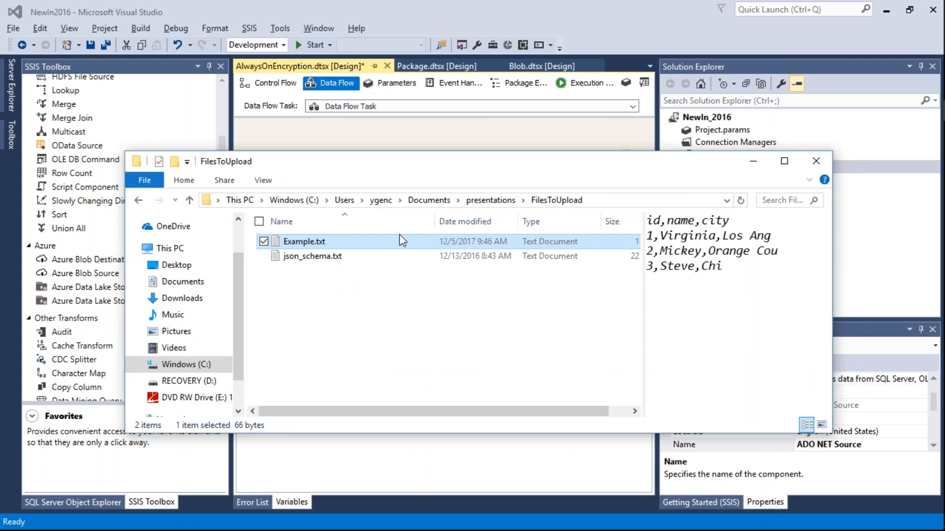
pyautogui.click(470, 201)
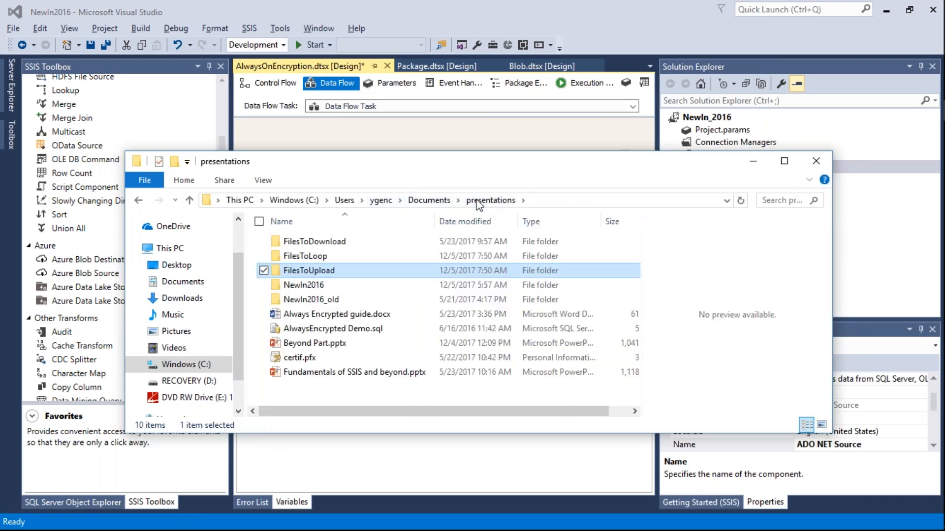
pyautogui.doubleClick(341, 316)
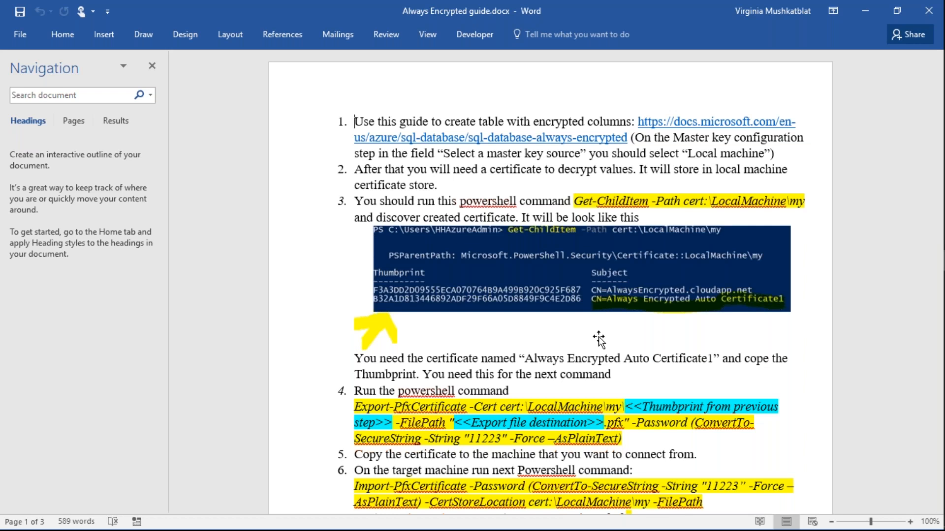
pyautogui.scroll(-3, 599, 338)
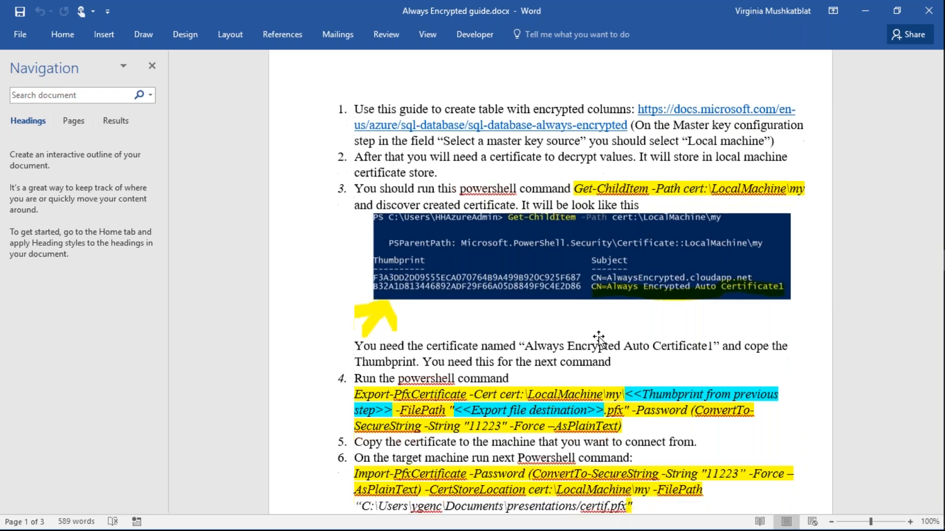
pyautogui.scroll(-2, 550, 282)
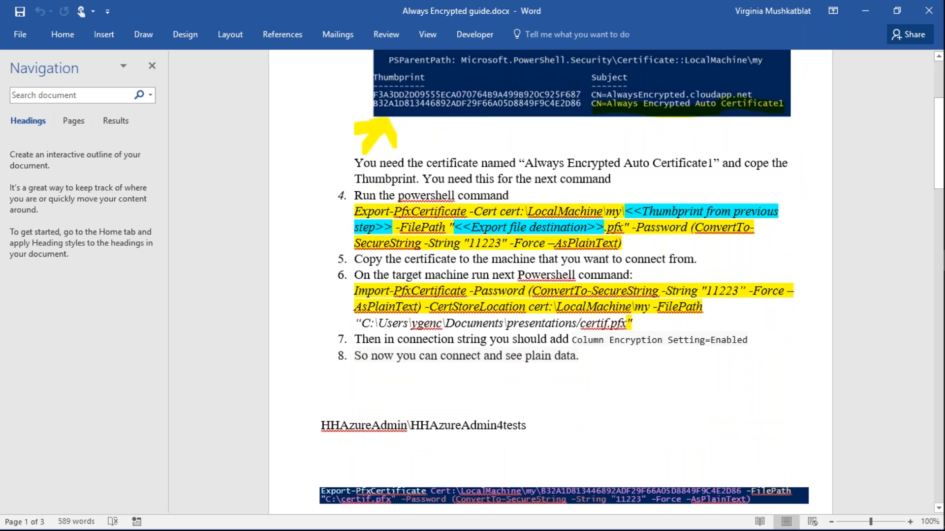
pyautogui.scroll(-1, 598, 281)
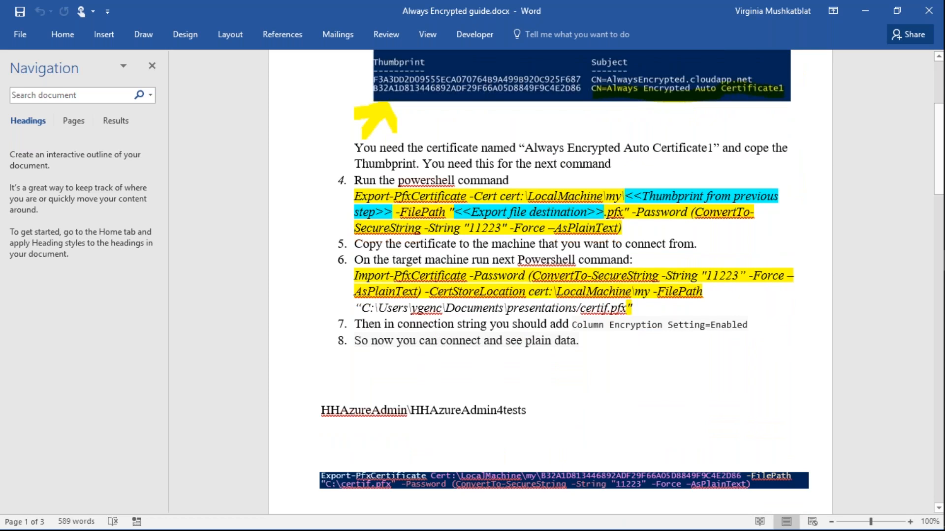
pyautogui.scroll(-2, 564, 269)
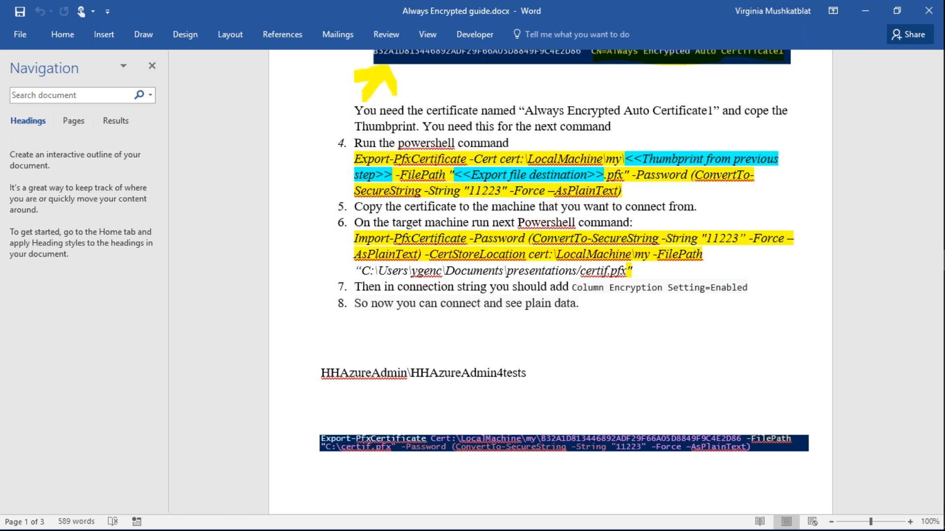
pyautogui.scroll(-10, 550, 282)
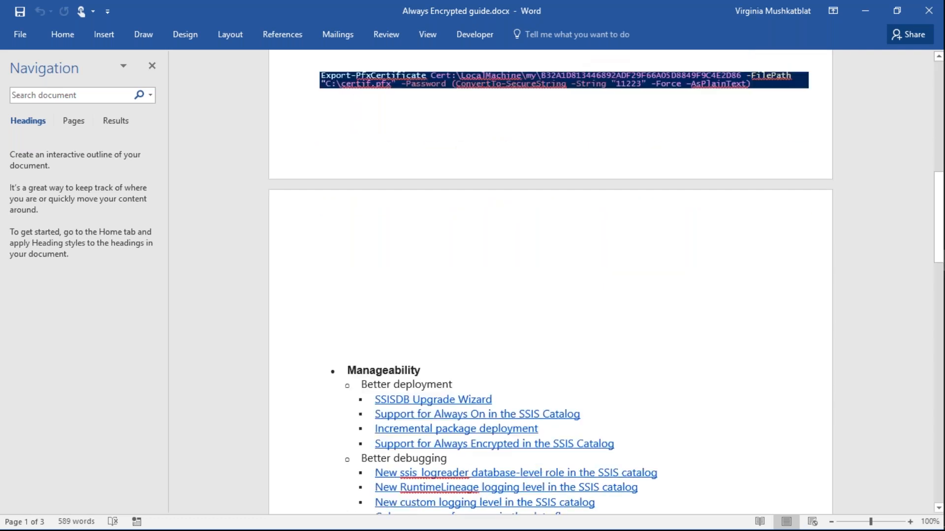
# Switch to SQL Server Management Studio and look through the object tree and the rest of the AlwaysEncrypted Demo.sql script.
pyautogui.hotkey('alt', 'Tab')
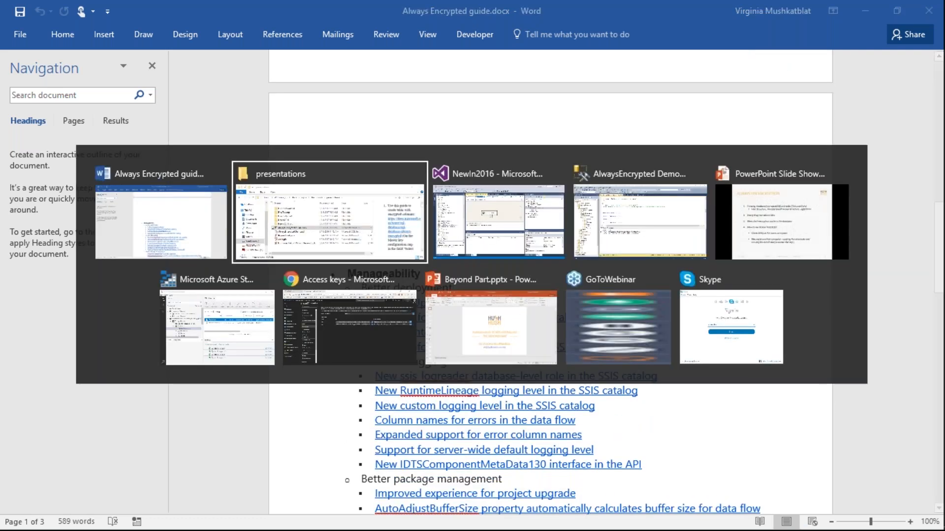
pyautogui.hotkey('alt', 'Tab')
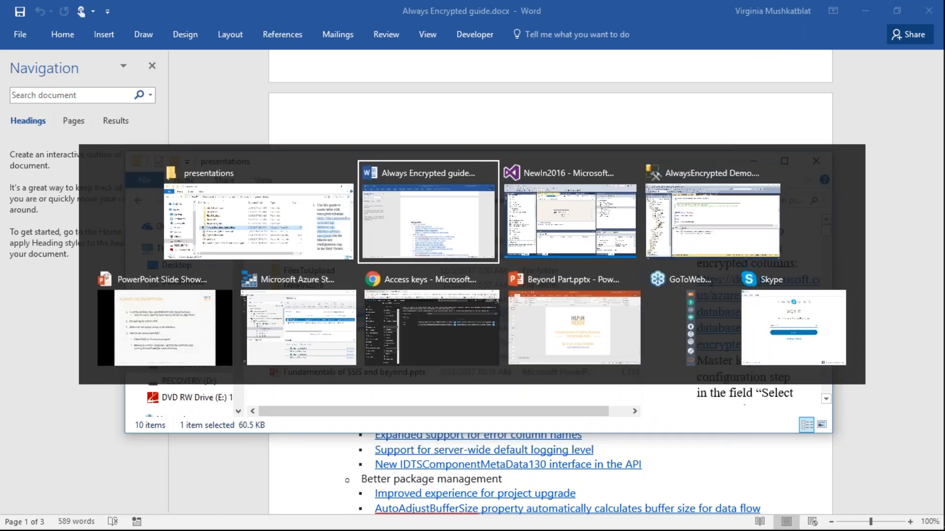
pyautogui.hotkey('alt', 'Tab')
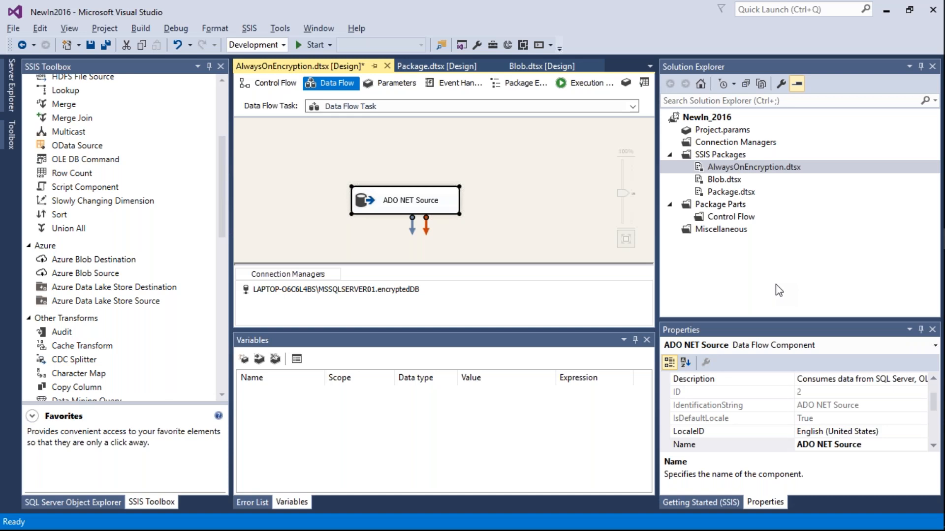
pyautogui.hotkey('alt', 'Tab')
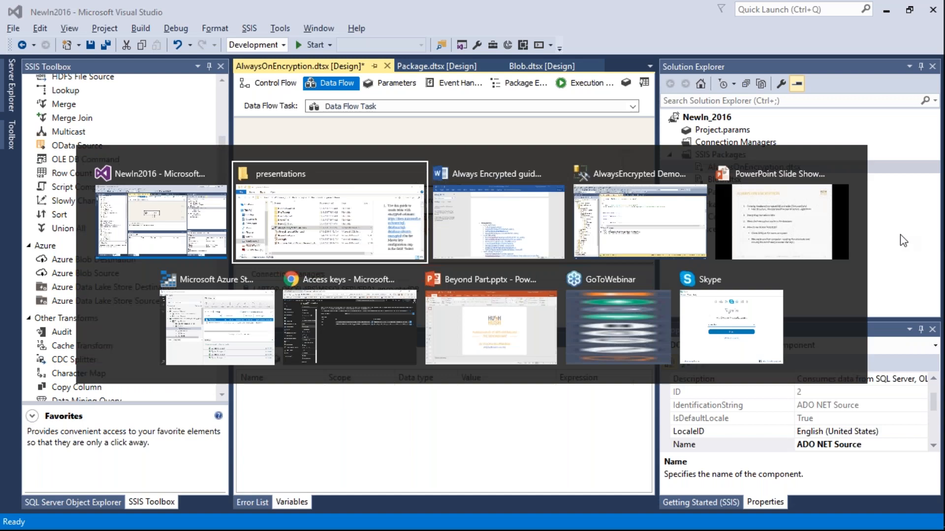
pyautogui.hotkey('alt', 'Tab')
pyautogui.hotkey('alt', 'Tab')
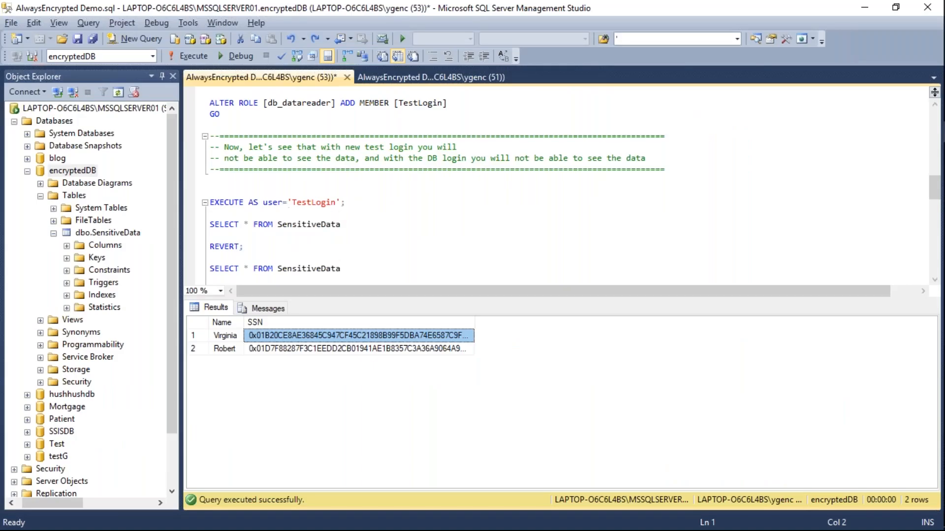
pyautogui.click(451, 214)
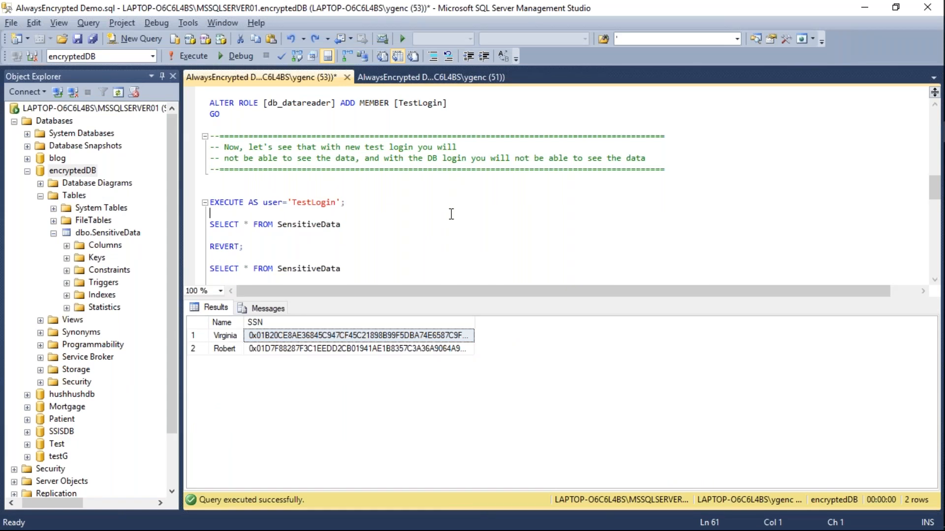
pyautogui.moveTo(172, 318); pyautogui.dragTo(174, 365)
pyautogui.click(407, 201)
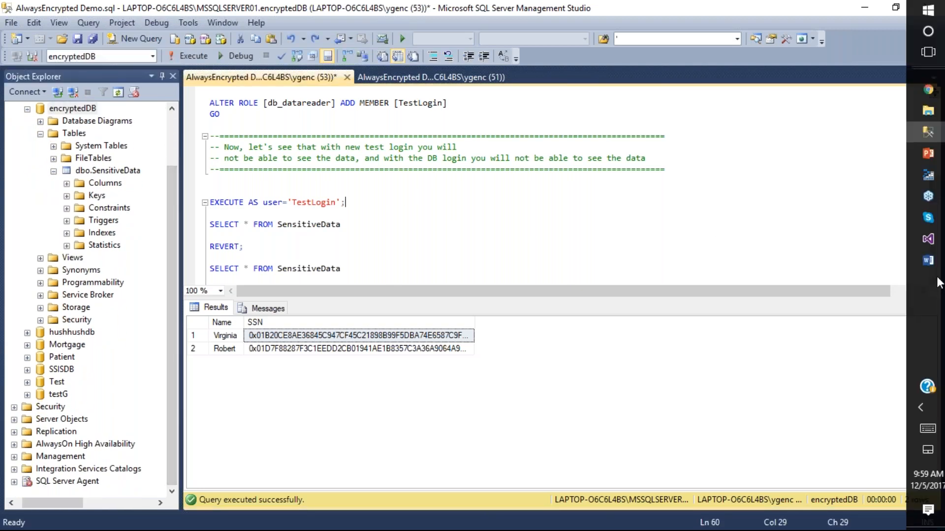
pyautogui.moveTo(935, 281); pyautogui.dragTo(935, 282)
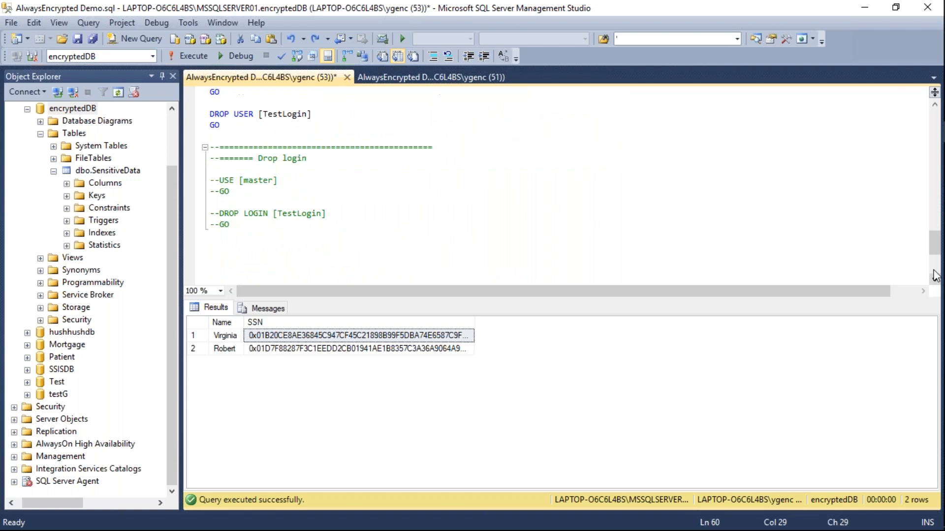
pyautogui.moveTo(935, 243)
pyautogui.mouseDown()
pyautogui.moveTo(935, 256)
pyautogui.moveTo(933, 228)
pyautogui.mouseUp()
# Switch to Visual Studio, set Encrypt to True in the encryptedDB connection manager's security properties, and accept the change.
pyautogui.hotkey('alt', 'Tab')
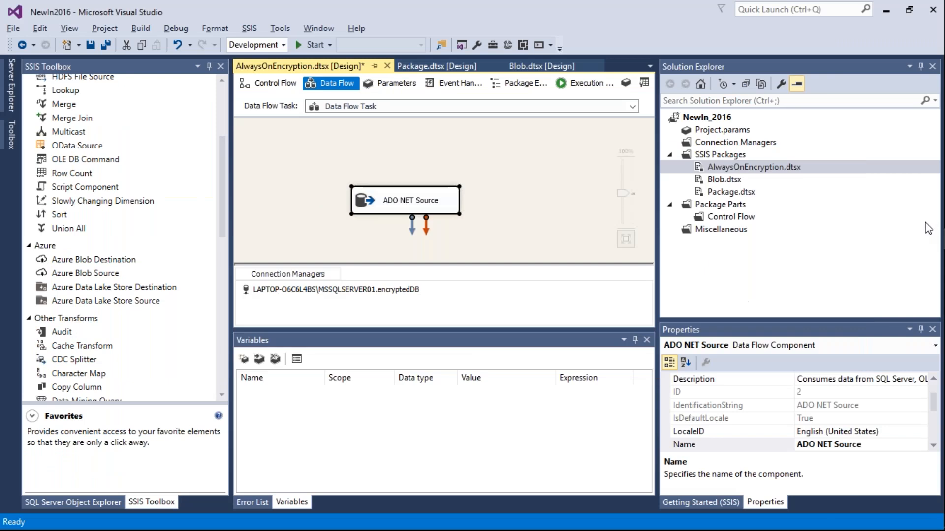
pyautogui.click(408, 202)
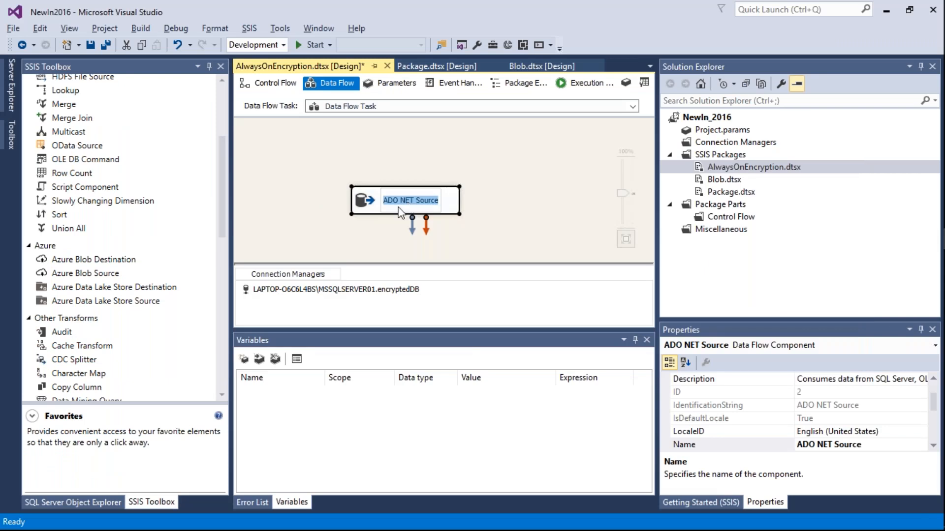
pyautogui.doubleClick(361, 291)
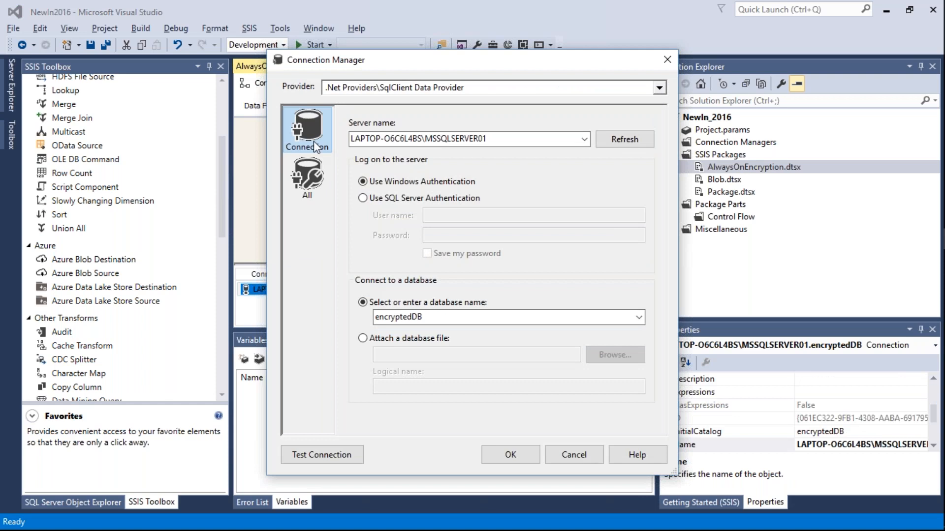
pyautogui.click(310, 172)
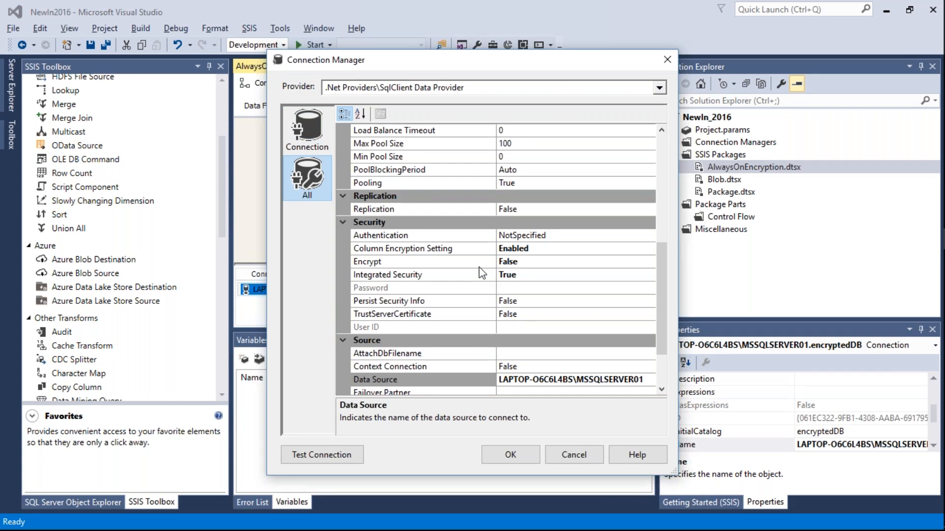
pyautogui.click(564, 262)
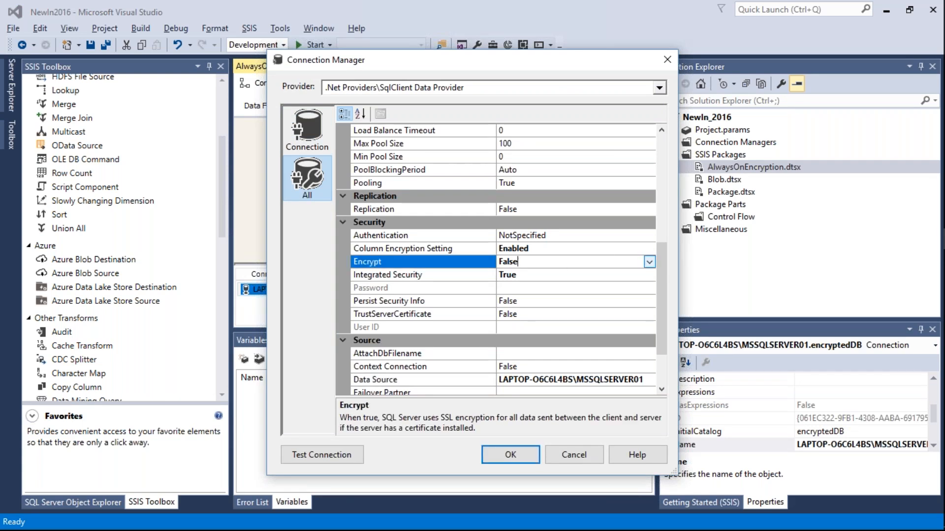
pyautogui.click(650, 262)
pyautogui.click(605, 275)
pyautogui.press('Down')
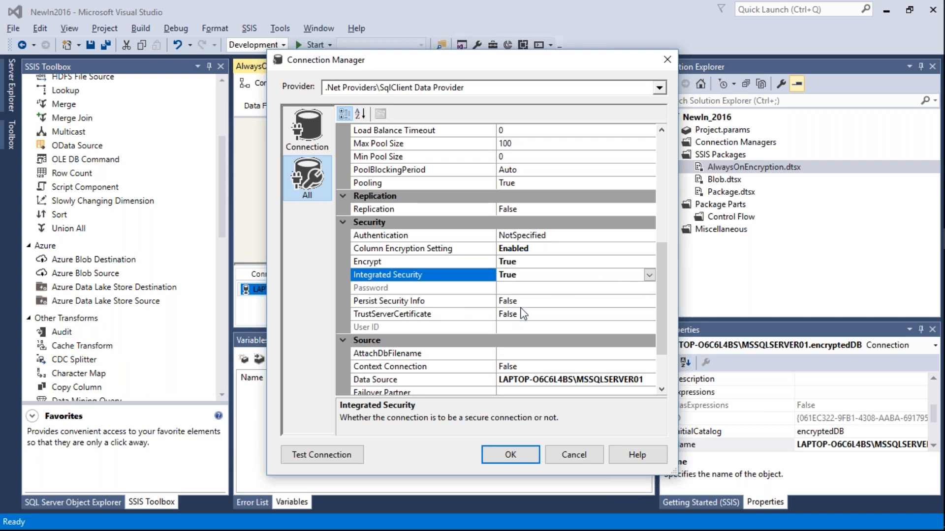
pyautogui.click(507, 451)
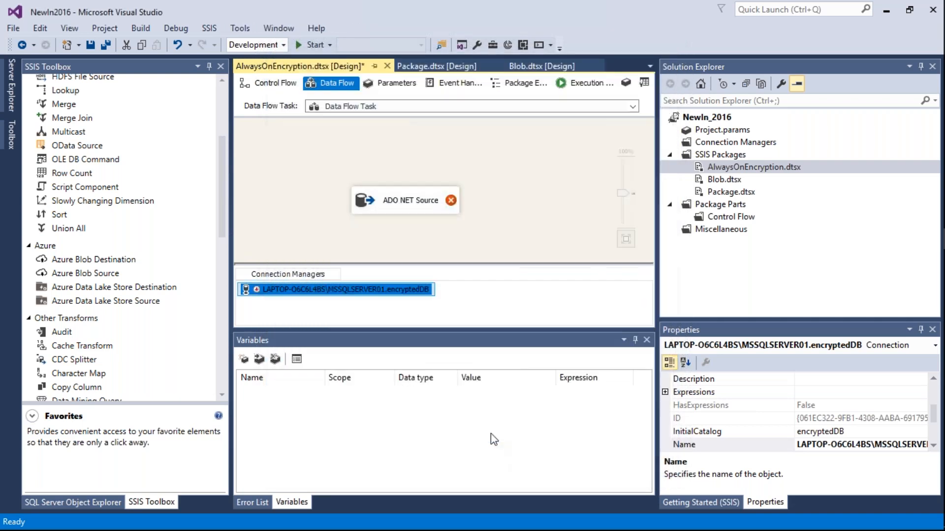
# Set Encrypt to False in the encryptedDB connection manager's security properties and accept the change.
pyautogui.click(458, 197)
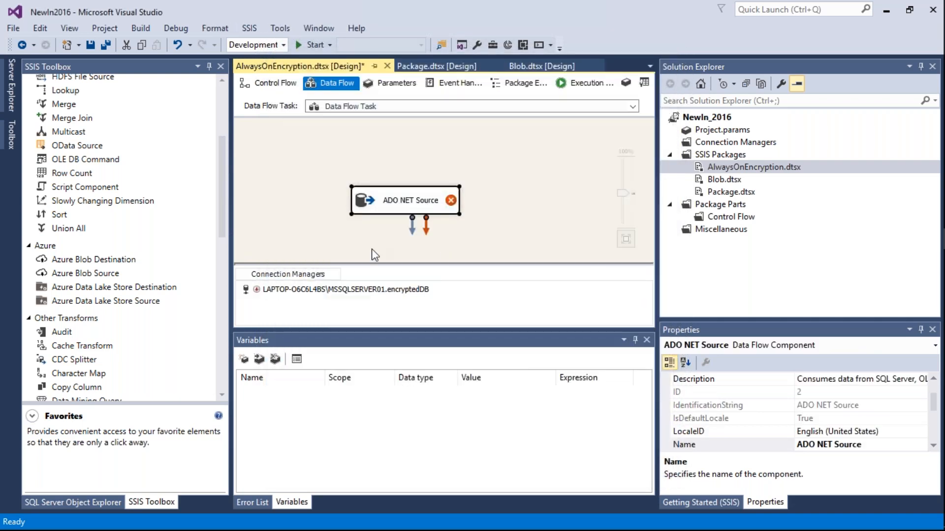
pyautogui.click(360, 289)
pyautogui.doubleClick(360, 291)
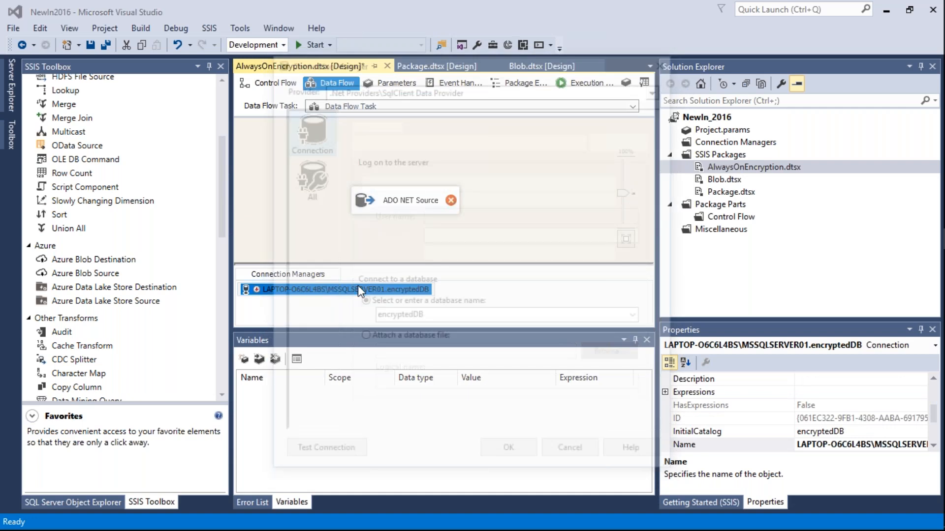
pyautogui.click(317, 179)
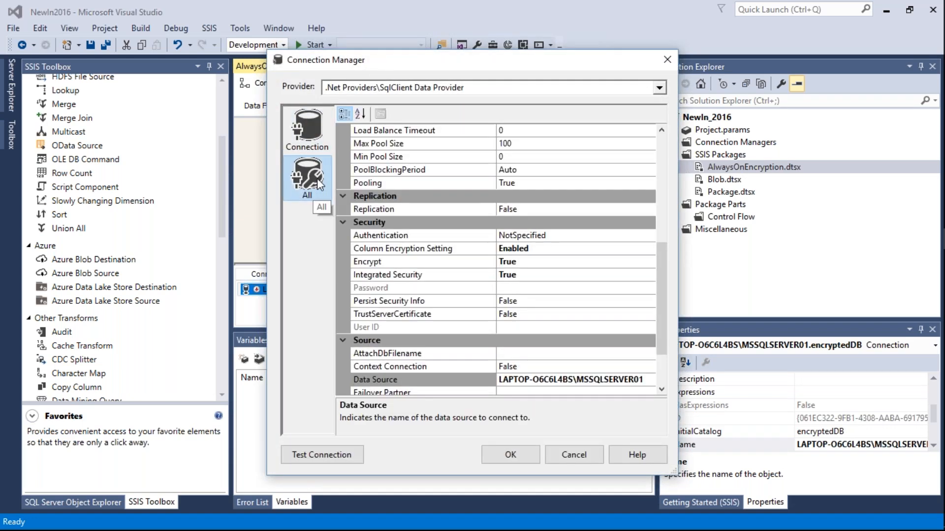
pyautogui.click(649, 258)
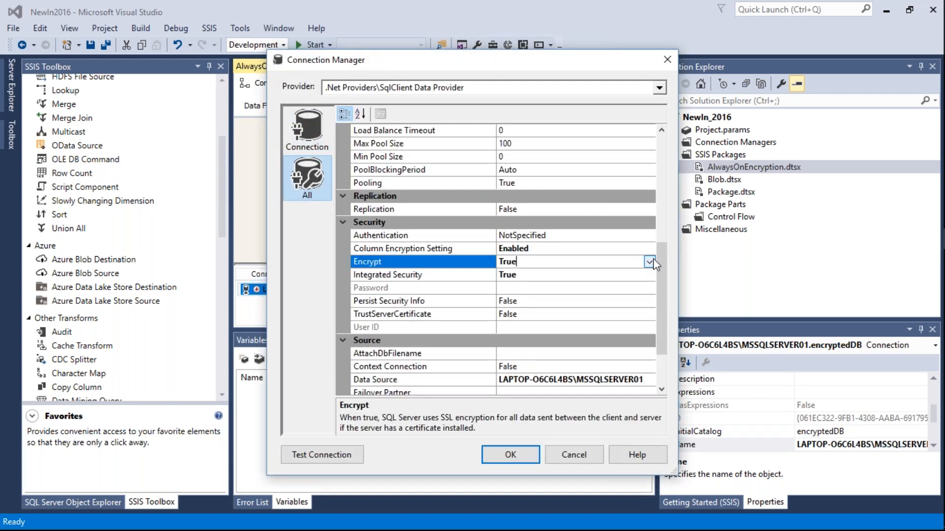
pyautogui.click(650, 261)
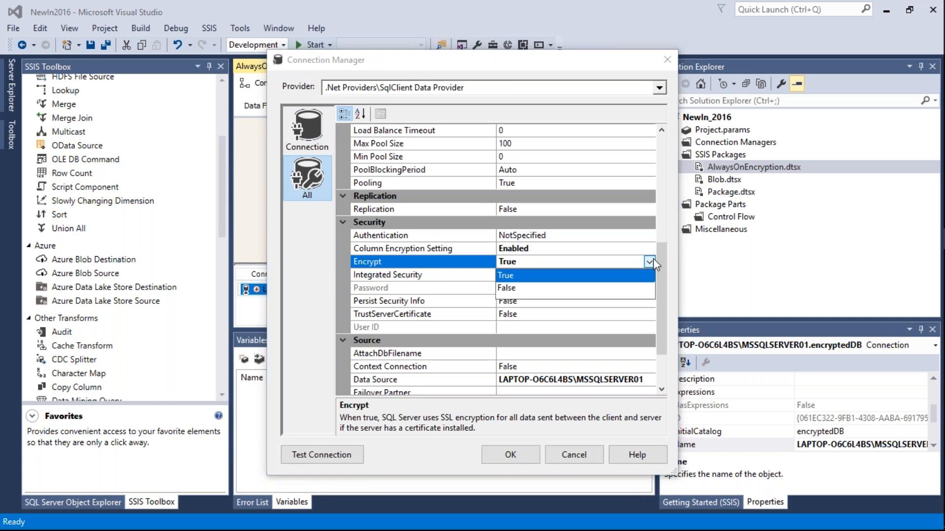
pyautogui.click(598, 288)
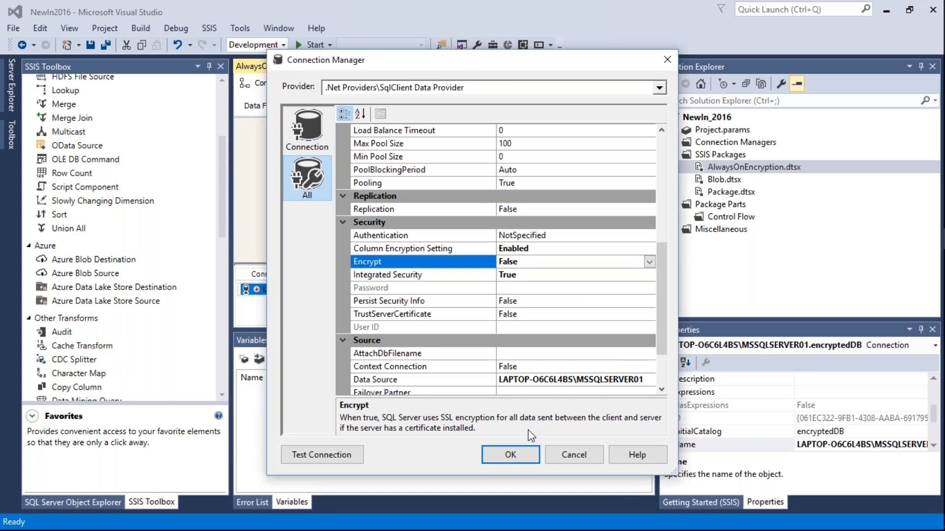
pyautogui.click(522, 452)
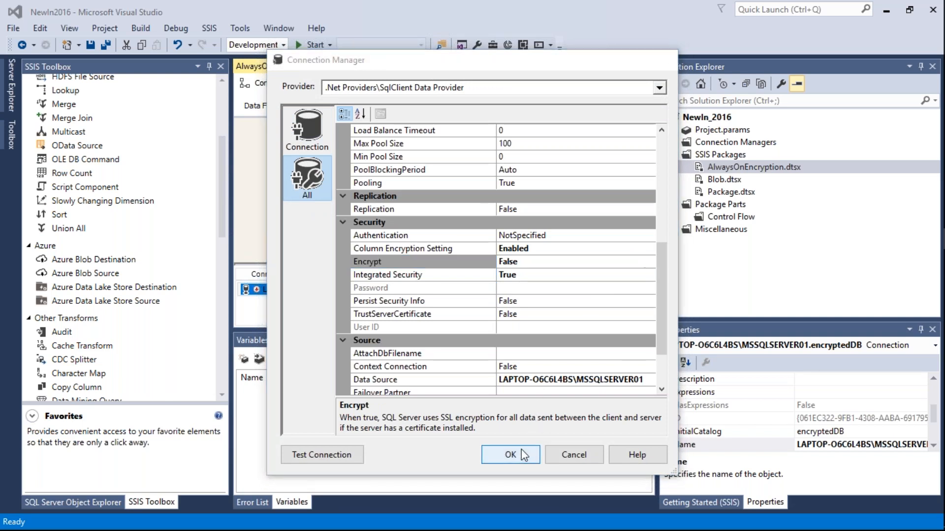
pyautogui.click(930, 206)
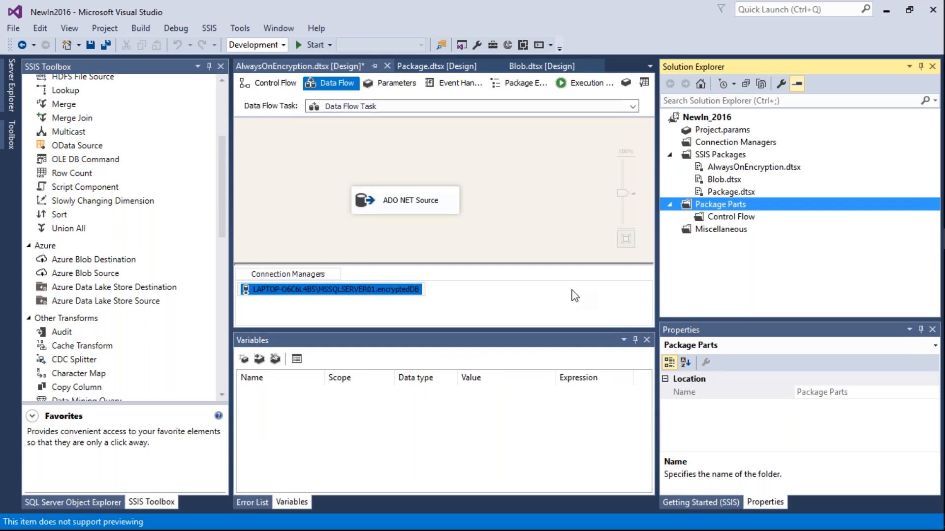
pyautogui.click(339, 298)
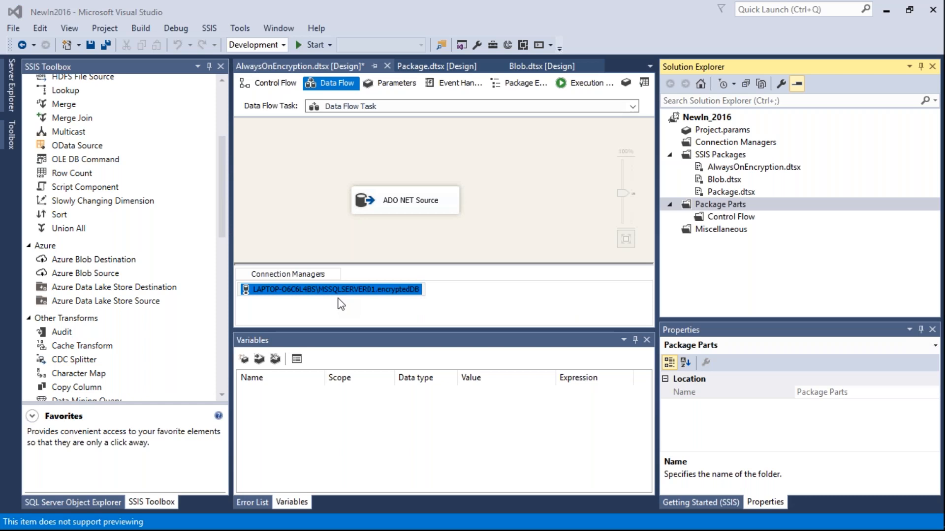
# Switch to SQL Server Management Studio and look over the actions available for the dbo.SensitiveData table.
pyautogui.hotkey('alt', 'Tab')
pyautogui.hotkey('alt', 'Tab')
pyautogui.hotkey('alt', 'Tab')
pyautogui.hotkey('alt', 'Tab')
pyautogui.hotkey('alt', 'Tab')
pyautogui.hotkey('alt', 'Tab')
pyautogui.hotkey('alt', 'Tab')
pyautogui.hotkey('alt', 'Tab')
pyautogui.hotkey('alt', 'Tab')
pyautogui.hotkey('alt', 'Tab')
pyautogui.hotkey('alt', 'Tab')
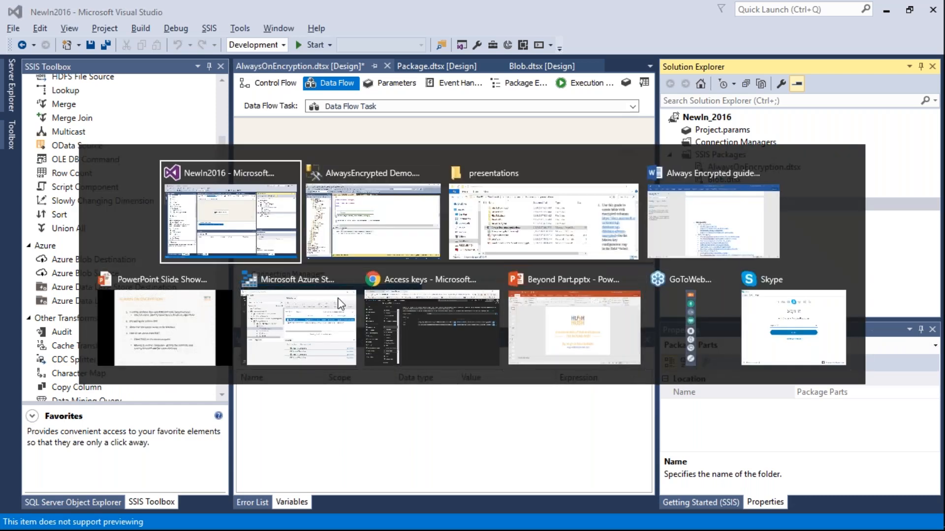
pyautogui.hotkey('alt', 'Tab')
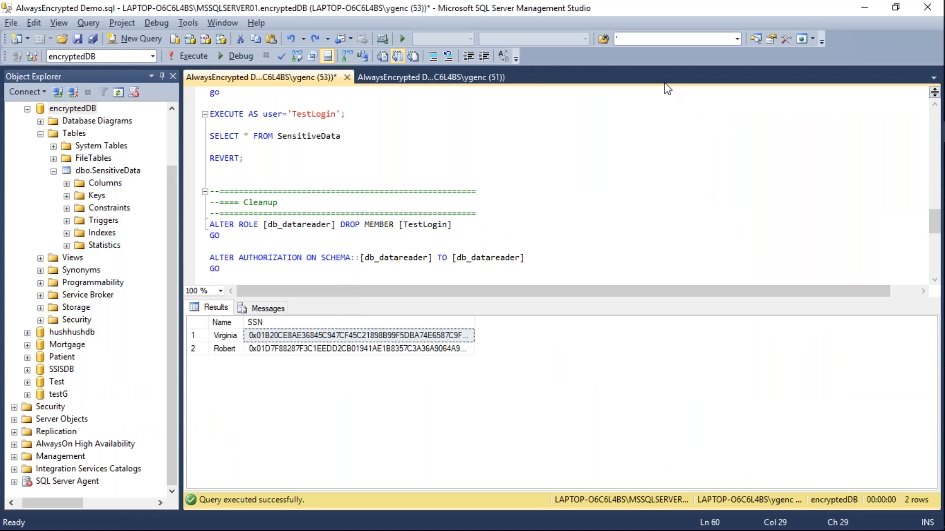
pyautogui.hotkey('alt', 'Tab')
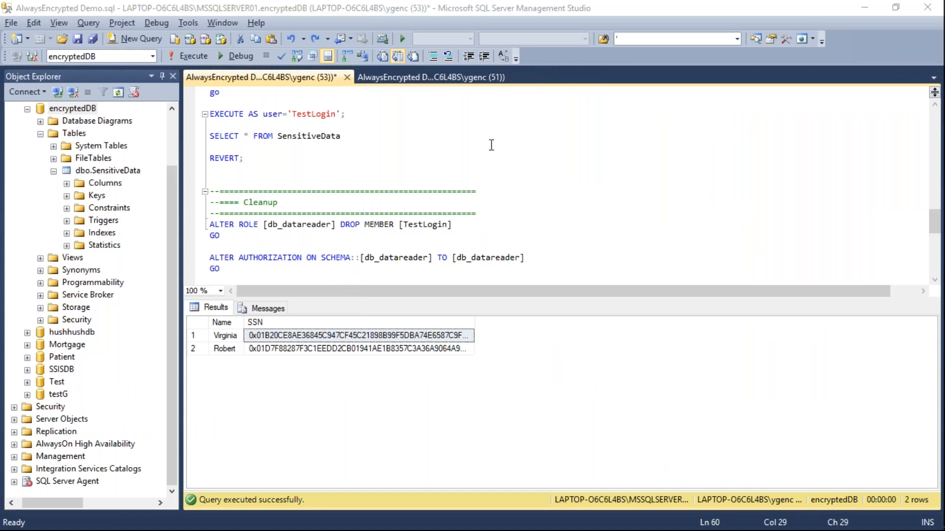
pyautogui.rightClick(98, 171)
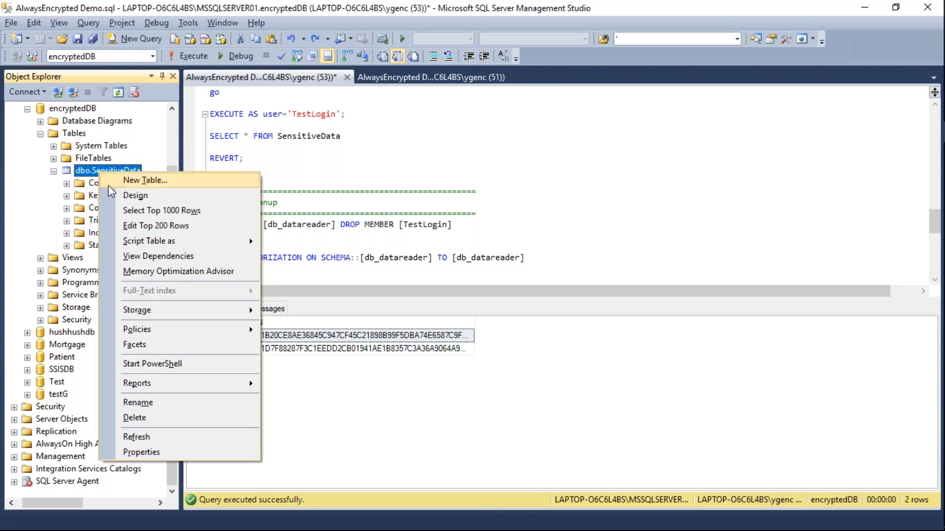
pyautogui.click(296, 452)
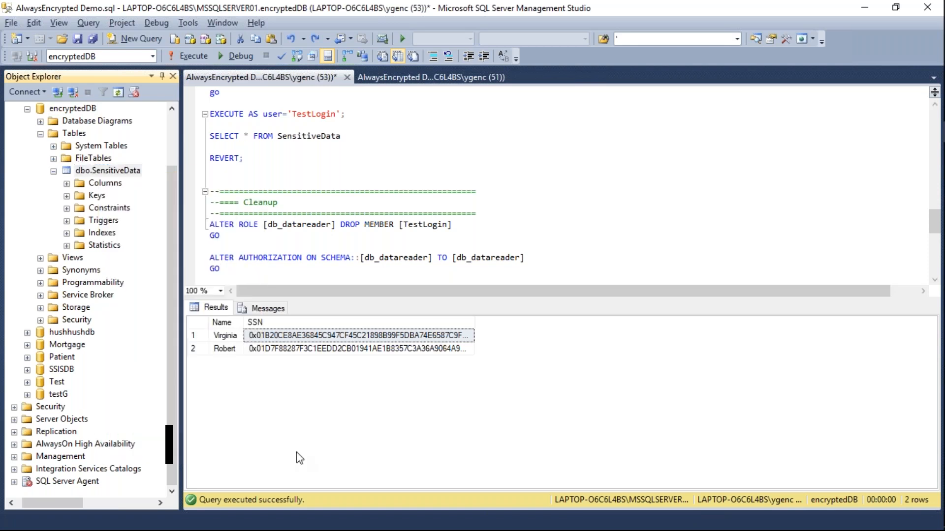
# Switch to the PowerPoint slide show, advance to the closing contact slide, end the show, and return to SQL Server Management Studio.
pyautogui.hotkey('alt', 'Tab')
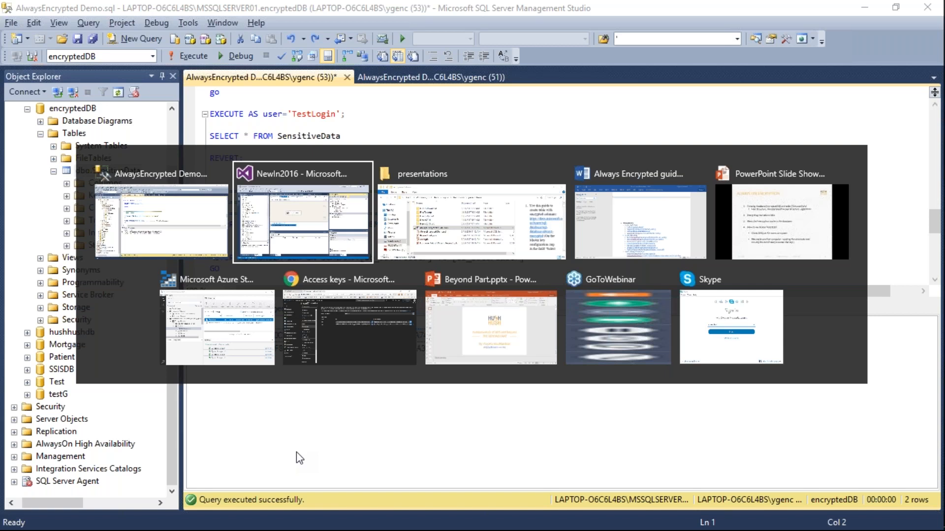
pyautogui.hotkey('alt', 'Tab')
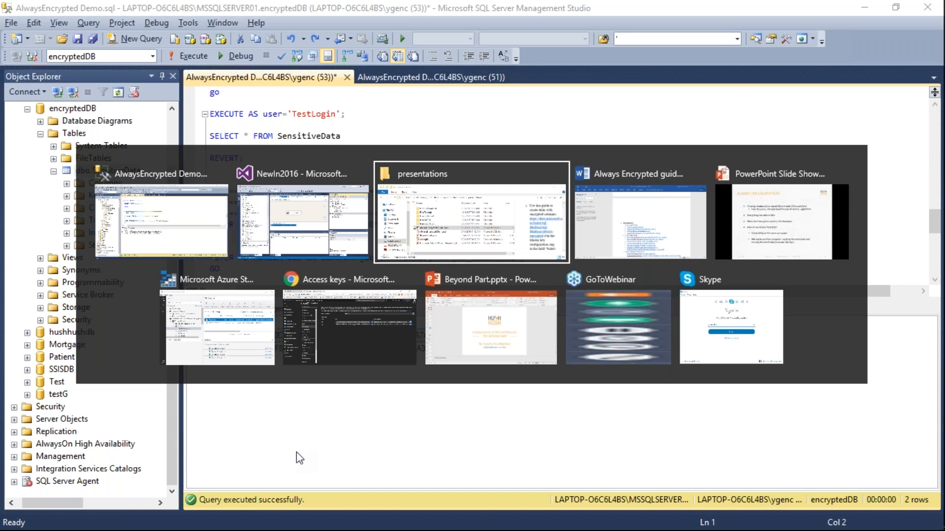
pyautogui.hotkey('alt', 'Tab')
pyautogui.hotkey('alt', 'Tab')
pyautogui.press('Right')
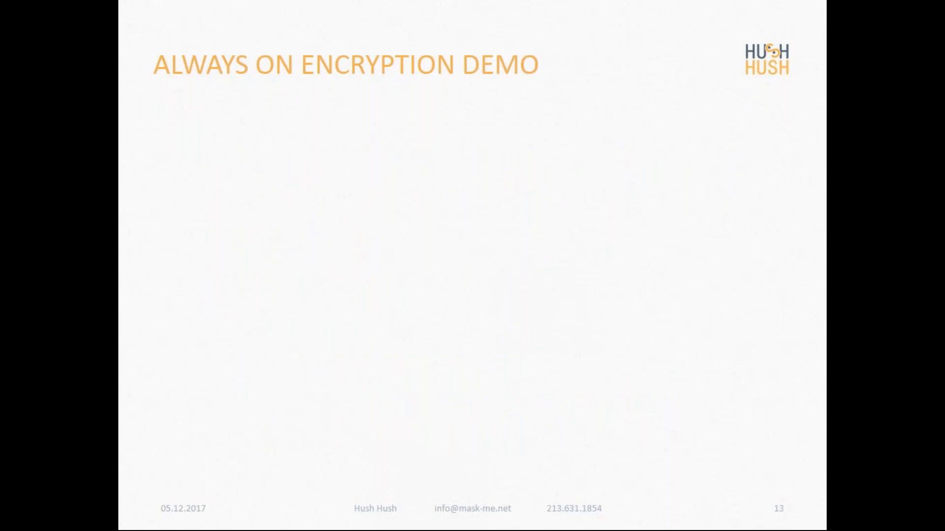
pyautogui.press('Right')
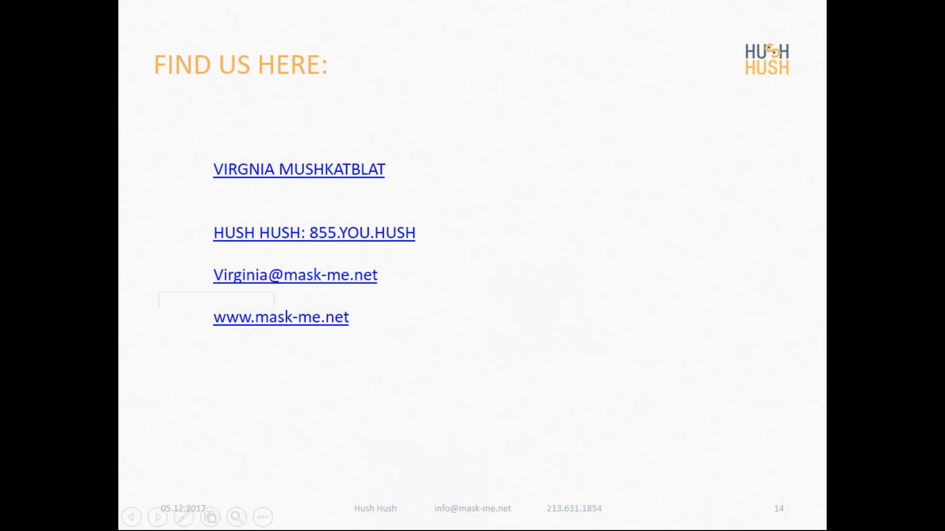
pyautogui.press('Escape')
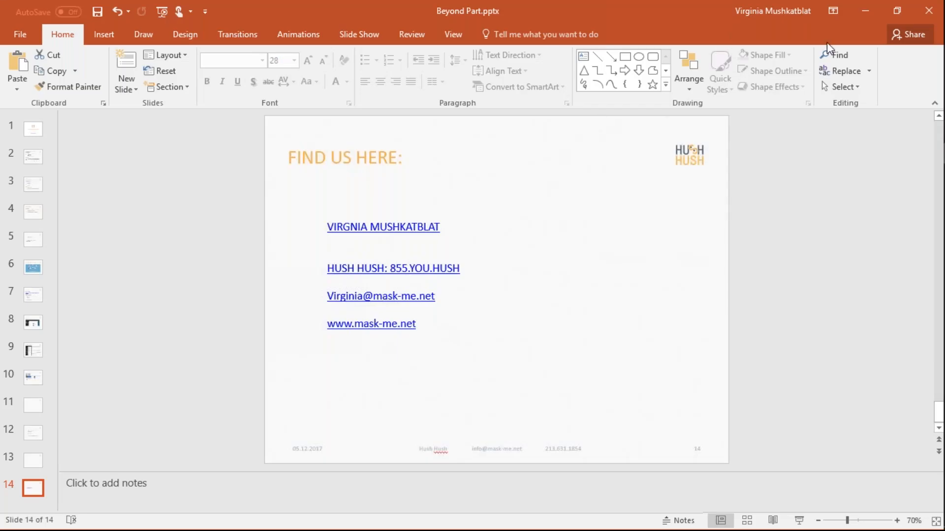
pyautogui.click(896, 11)
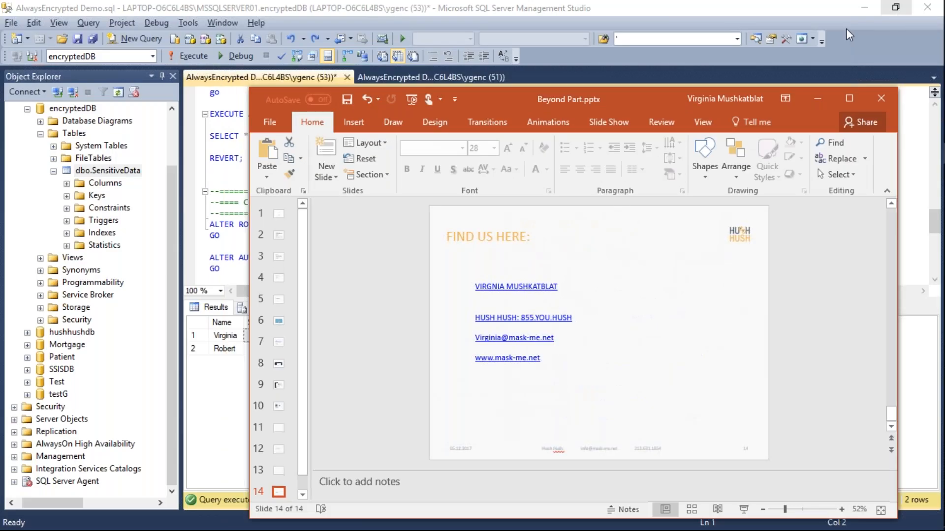
pyautogui.click(212, 250)
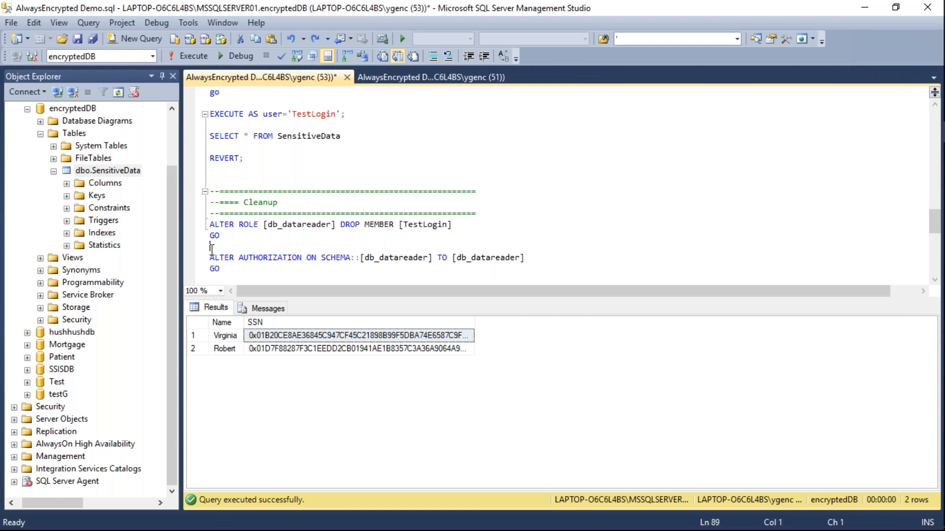
pyautogui.hotkey('alt', 'Tab')
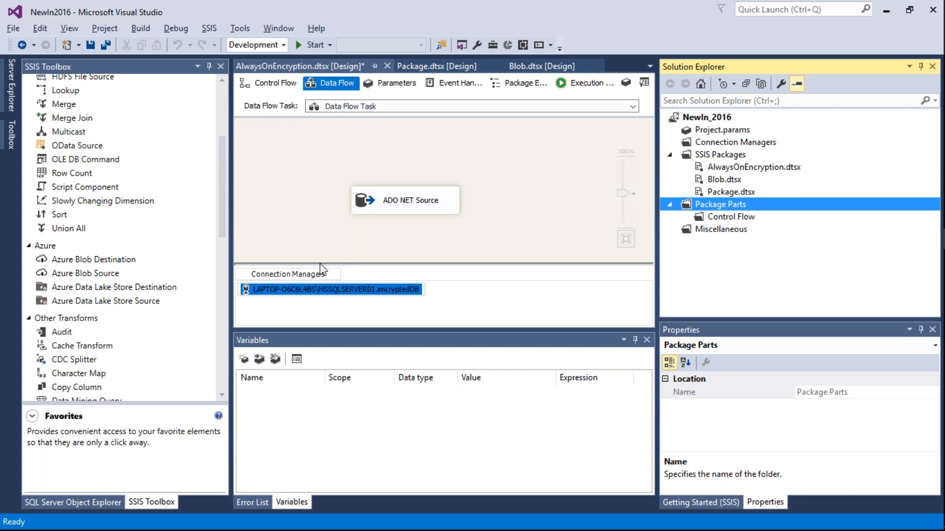
pyautogui.click(936, 210)
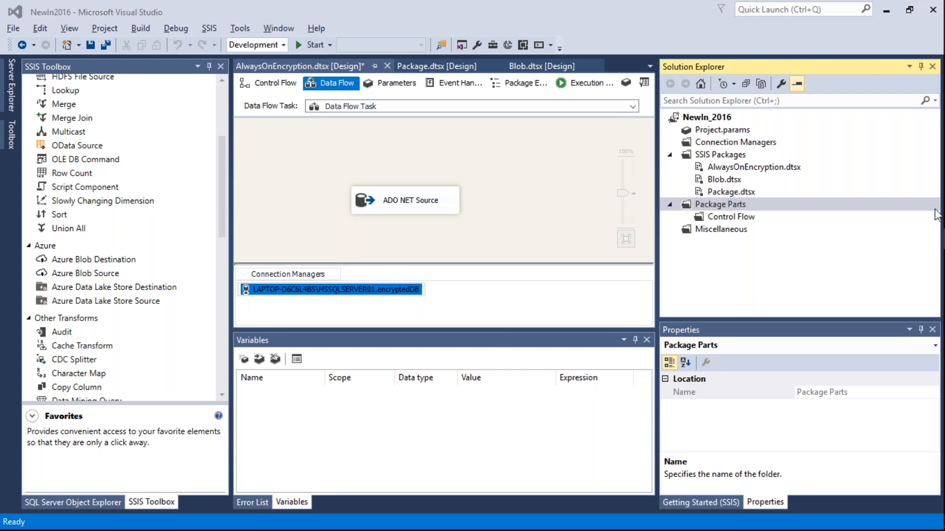
pyautogui.click(935, 210)
pyautogui.moveTo(939, 153)
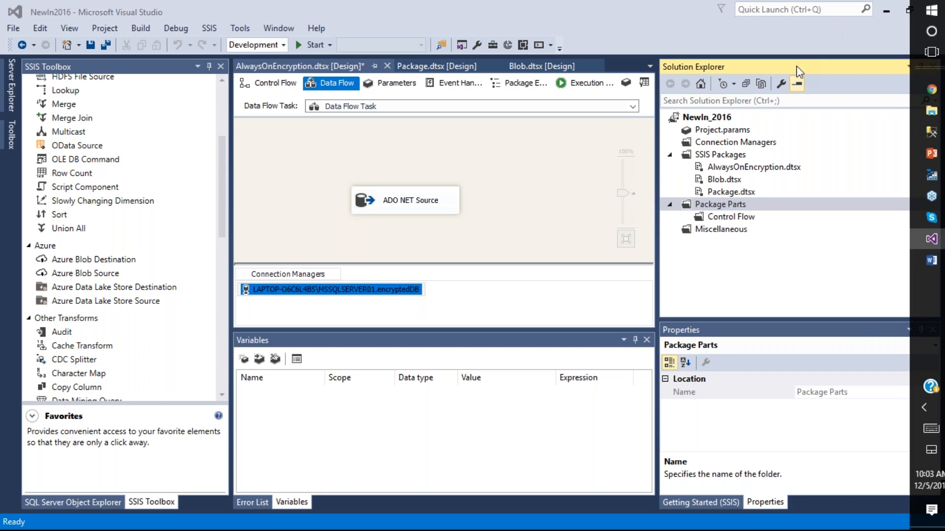
# Switch to Microsoft Azure Storage Explorer and view the files in the hhfiles blob container.
pyautogui.hotkey('alt', 'Tab')
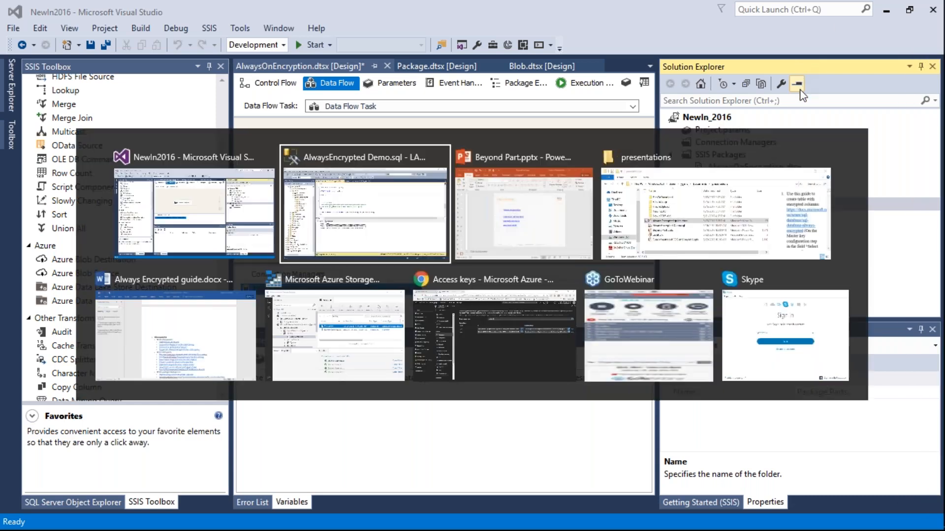
pyautogui.hotkey('alt', 'Tab')
pyautogui.hotkey('alt', 'Tab')
pyautogui.hotkey('alt', 'Tab')
pyautogui.hotkey('alt', 'Tab')
pyautogui.hotkey('alt', 'Tab')
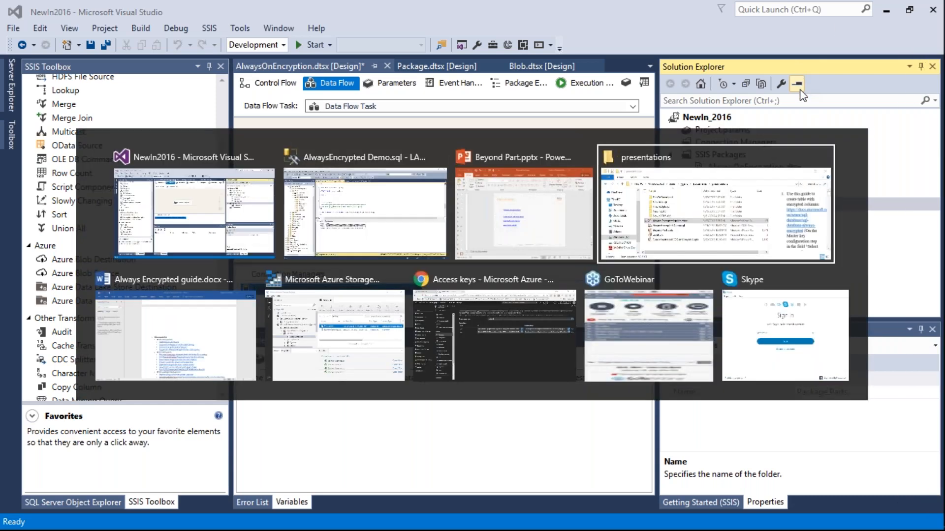
pyautogui.press('Escape')
pyautogui.hotkey('alt', 'Tab')
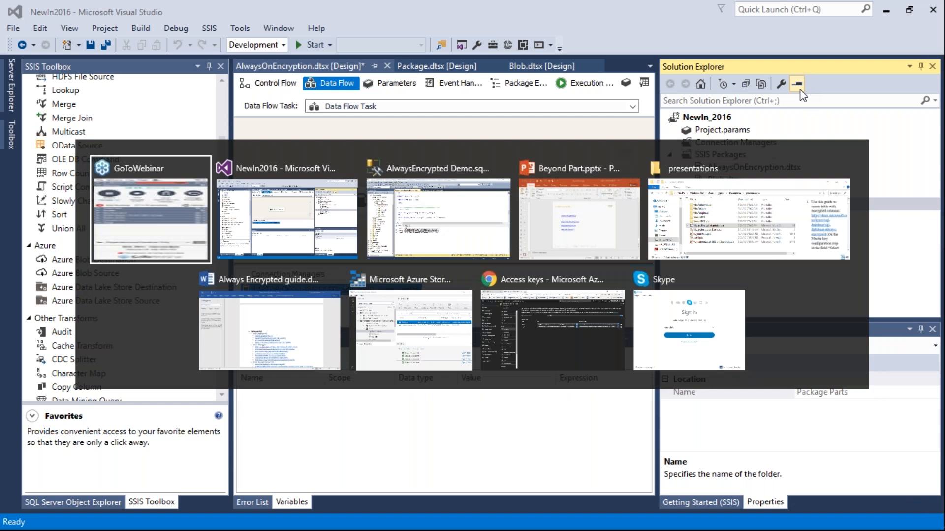
pyautogui.hotkey('alt', 'Tab')
pyautogui.hotkey('alt', 'Tab')
pyautogui.hotkey('alt', 'Tab')
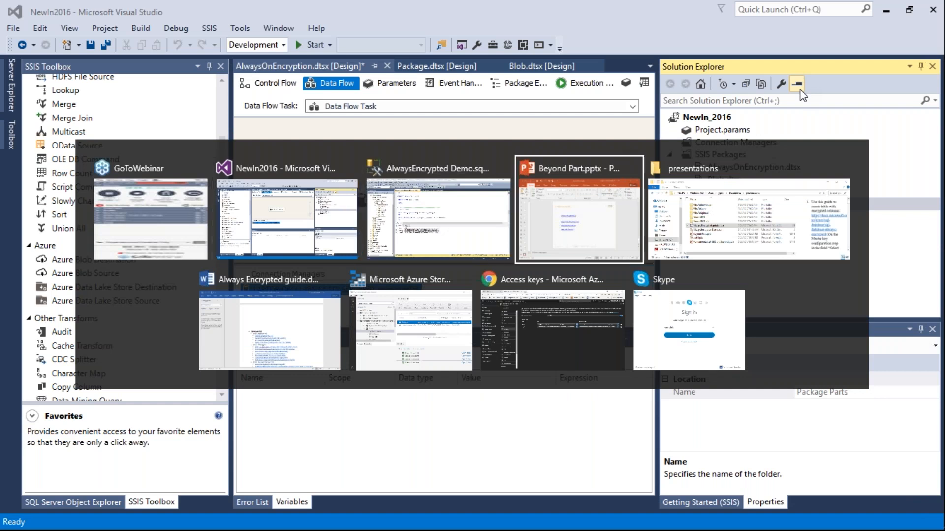
pyautogui.hotkey('alt', 'Tab')
pyautogui.hotkey('alt', 'Tab')
pyautogui.hotkey('alt', 'Tab')
pyautogui.hotkey('alt', 'Tab')
pyautogui.hotkey('alt', 'Tab')
pyautogui.hotkey('alt', 'Tab')
pyautogui.hotkey('alt', 'Tab')
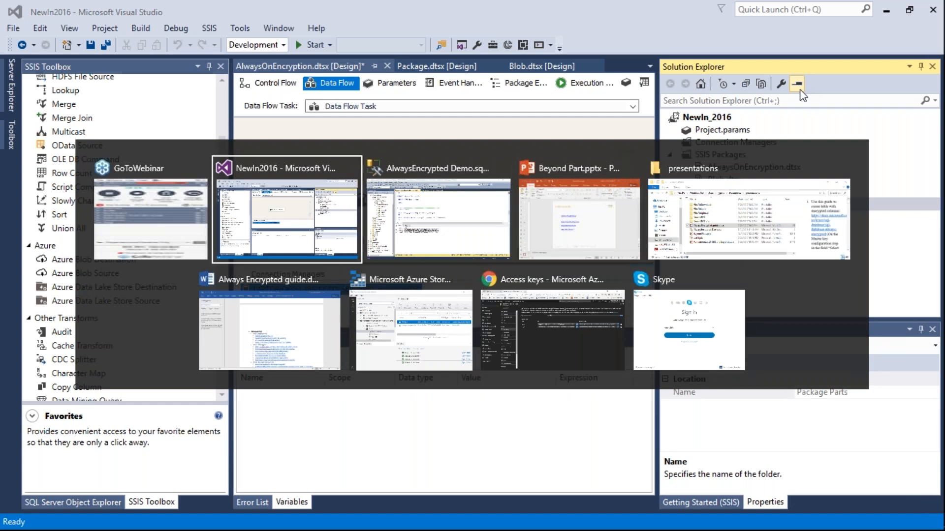
pyautogui.hotkey('alt', 'Tab')
pyautogui.hotkey('alt', 'Tab')
pyautogui.hotkey('alt', 'Tab')
pyautogui.hotkey('alt', 'Tab')
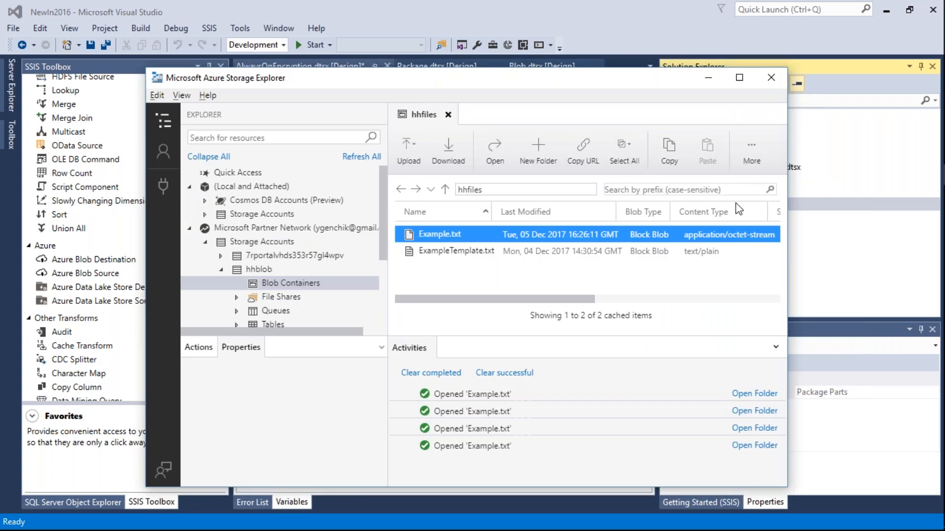
pyautogui.hotkey('alt', 'Tab')
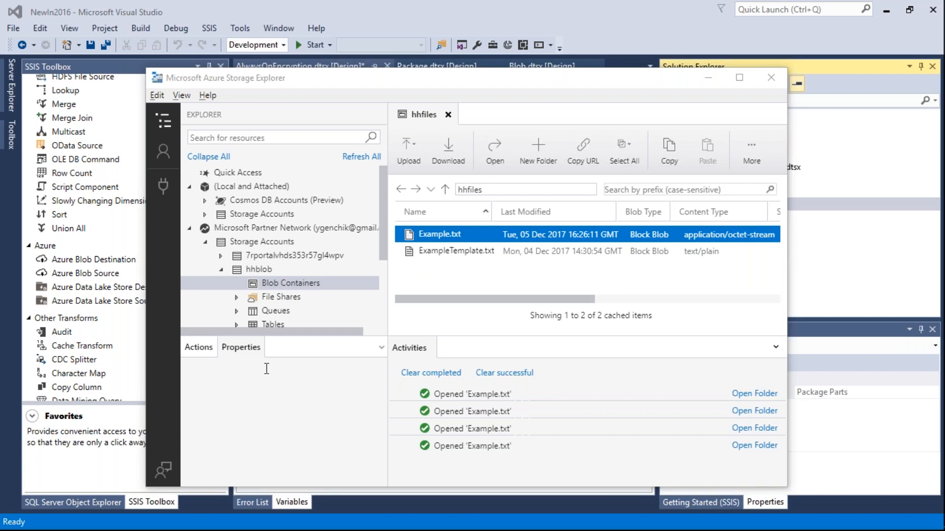
# Switch to SQL Server Management Studio, expand the Mortgage database's tables, and look through the tasks available for that database.
pyautogui.hotkey('alt', 'Tab')
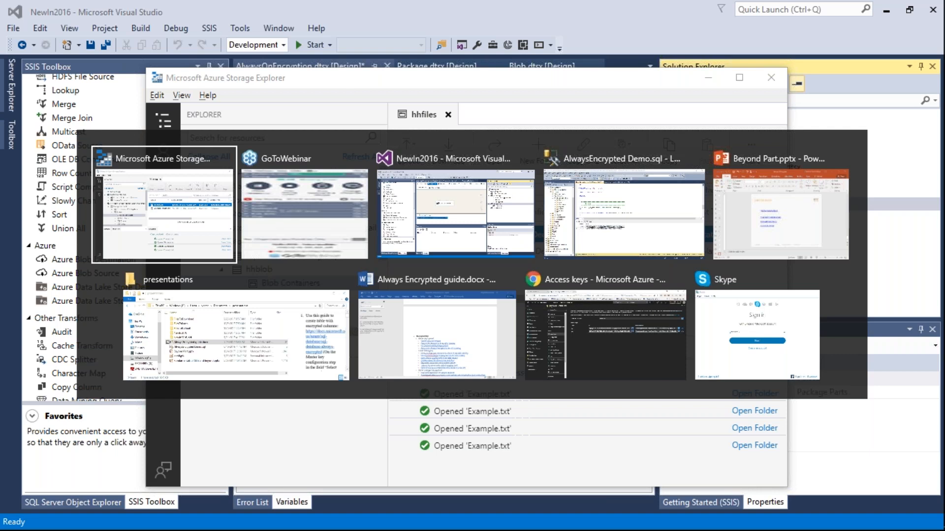
pyautogui.hotkey('alt', 'Tab')
pyautogui.hotkey('alt', 'Tab')
pyautogui.hotkey('alt', 'Tab')
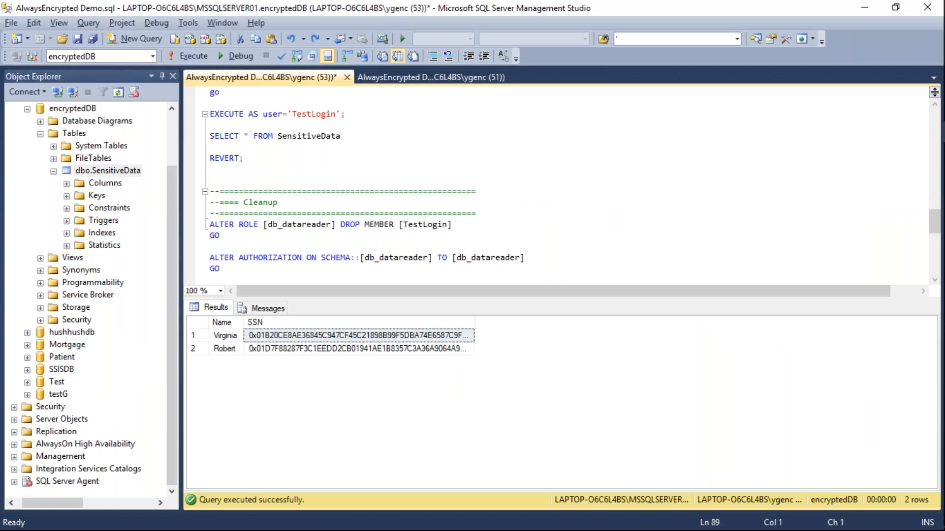
pyautogui.click(708, 132)
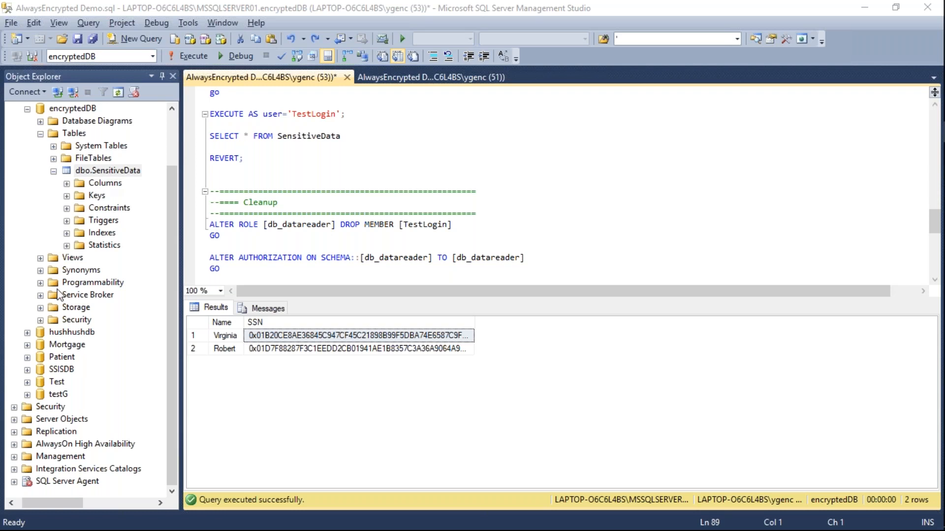
pyautogui.click(27, 345)
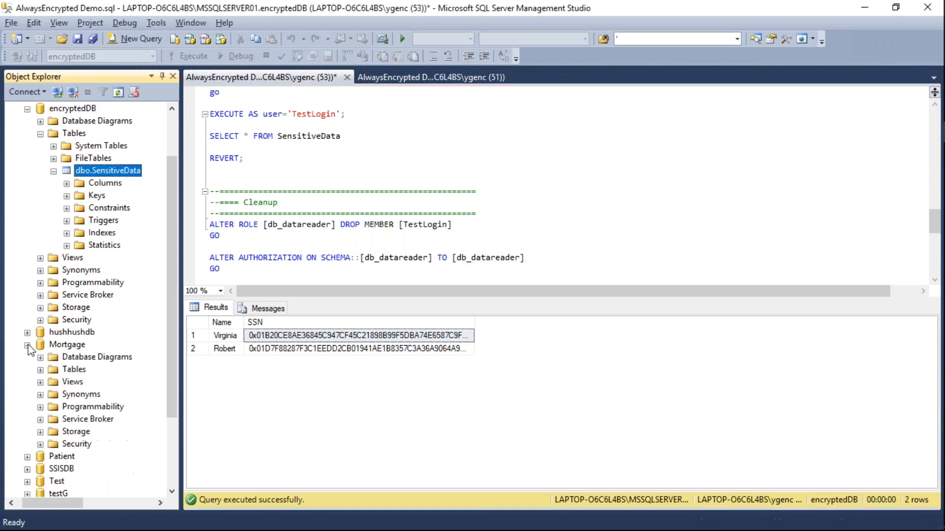
pyautogui.click(40, 370)
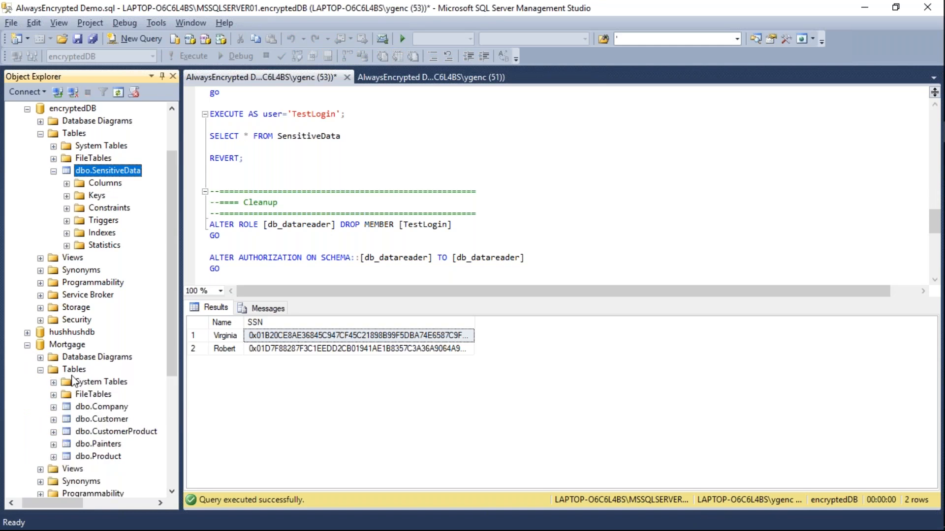
pyautogui.click(100, 408)
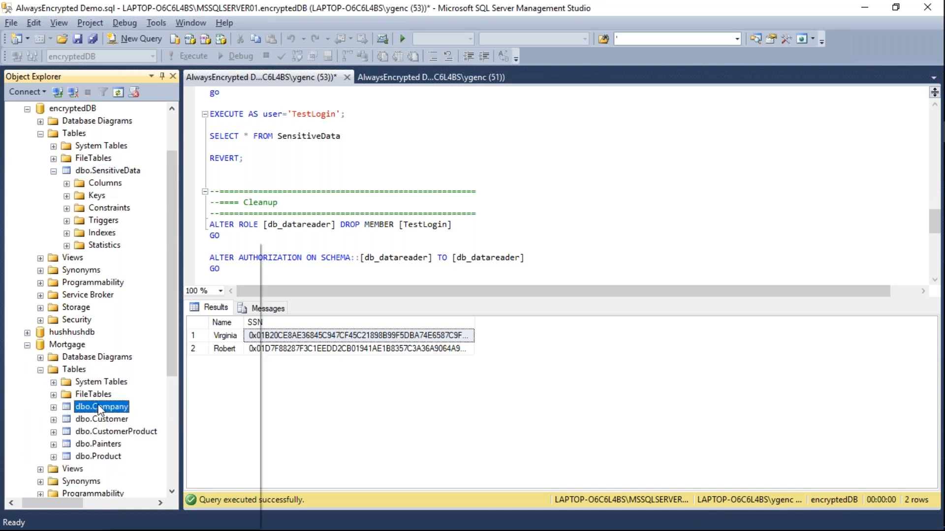
pyautogui.rightClick(100, 409)
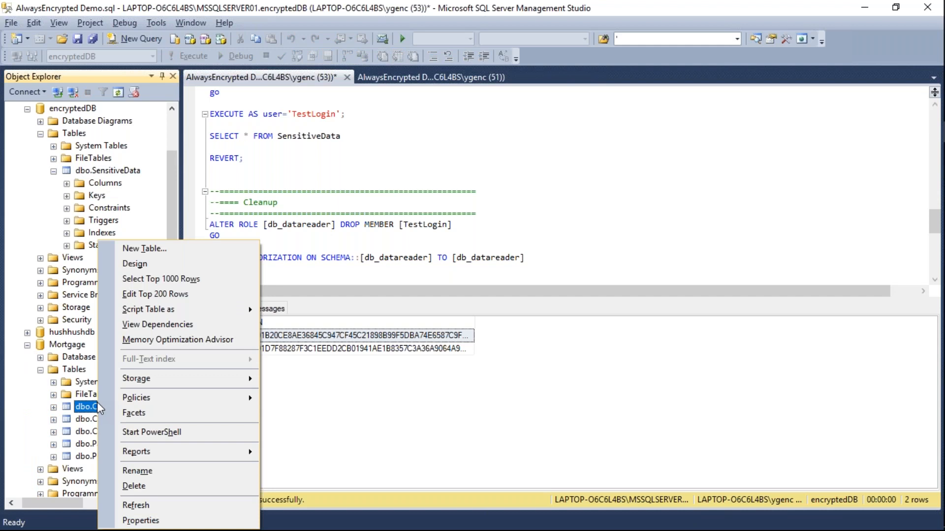
pyautogui.click(69, 347)
pyautogui.rightClick(74, 352)
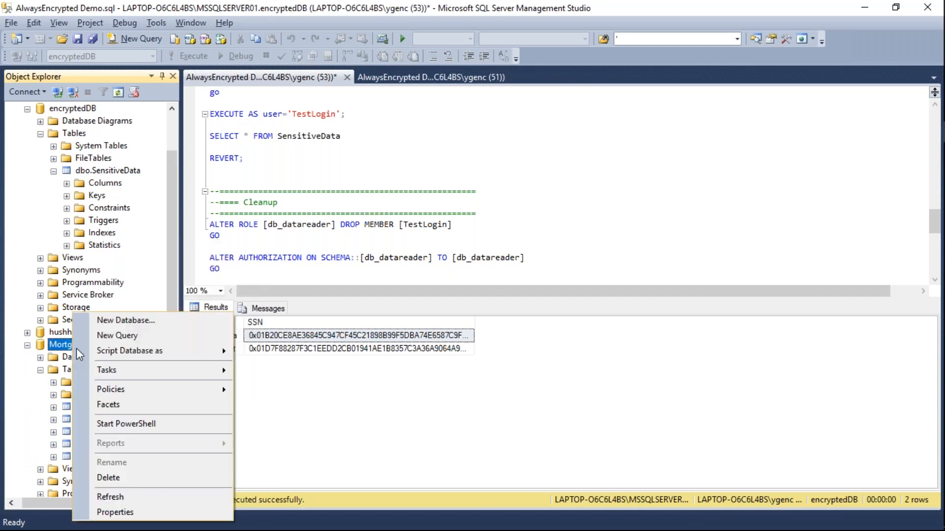
pyautogui.moveTo(127, 377)
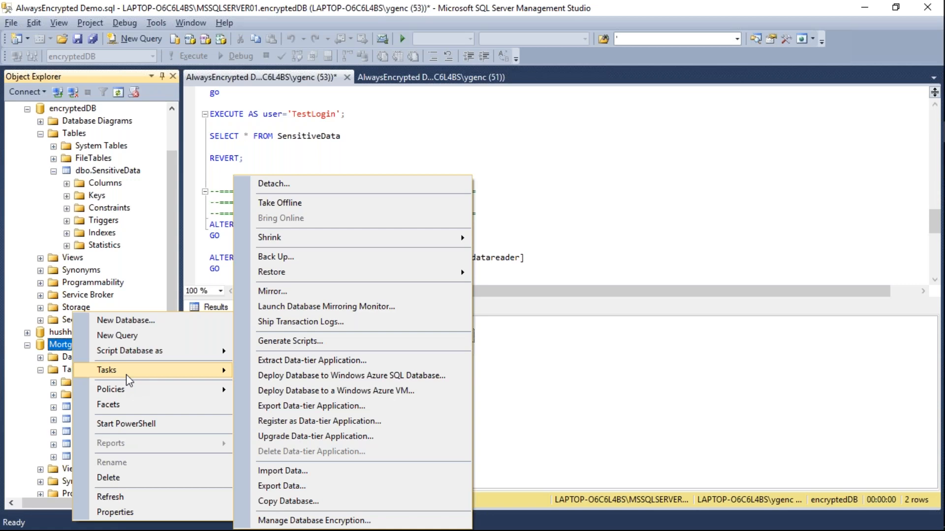